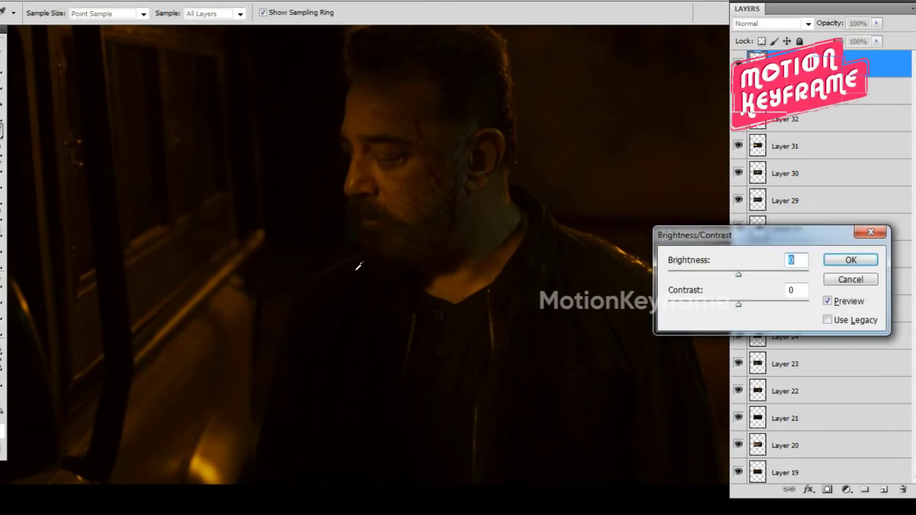
Step: Set the dark still's Brightness/Contrast to Brightness 135 and Contrast about 28
{"action": "left_click_drag", "start_coordinate": [738, 274], "coordinate": [801, 274]}
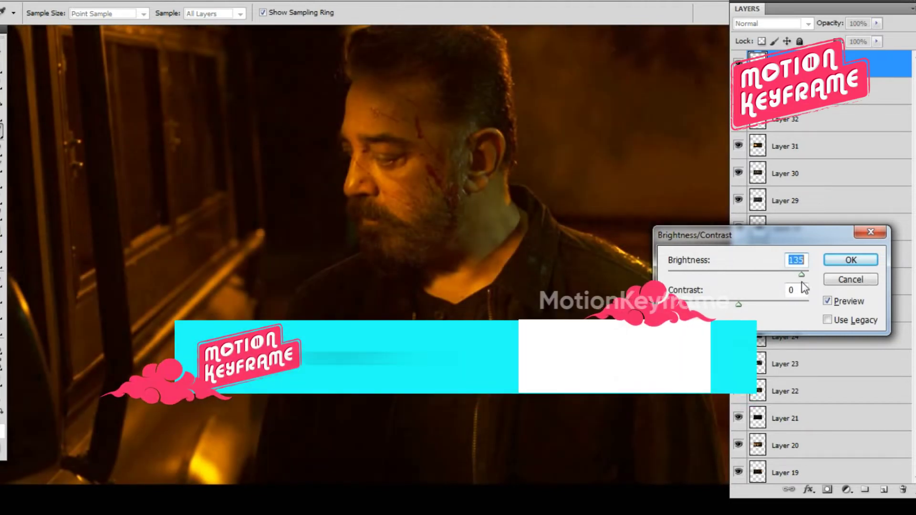
{"action": "left_click_drag", "start_coordinate": [738, 304], "coordinate": [756, 304]}
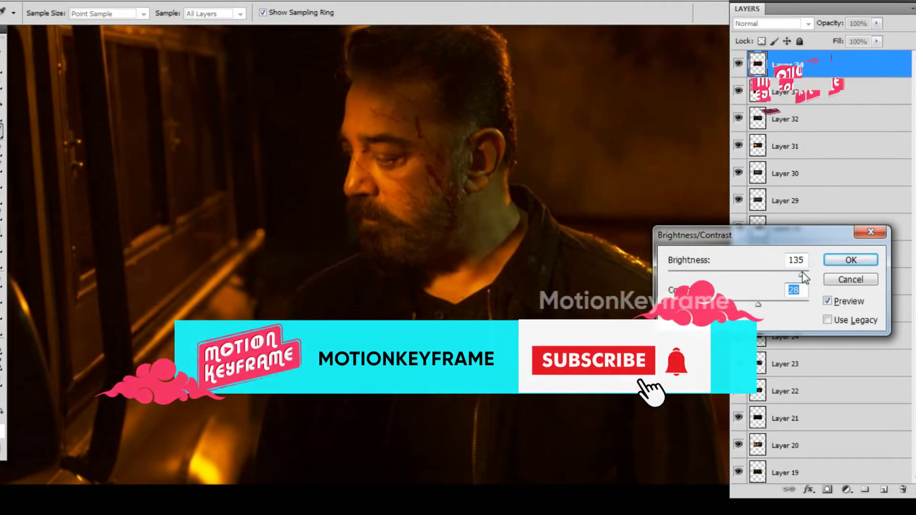
{"action": "left_click_drag", "start_coordinate": [801, 275], "coordinate": [808, 275]}
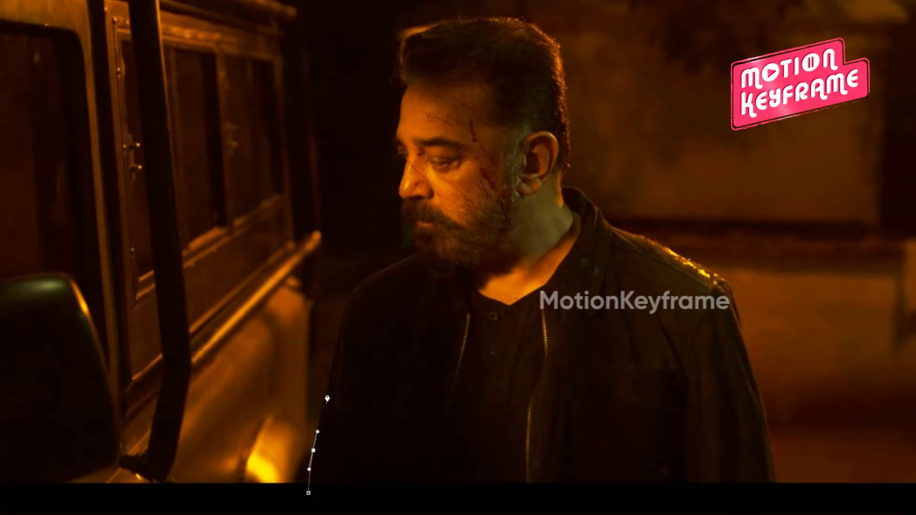
Step: Start a Pen outline at the man's jacket and trace up his beard to the nose bridge
{"action": "left_click_drag", "start_coordinate": [327, 390], "coordinate": [332, 372]}
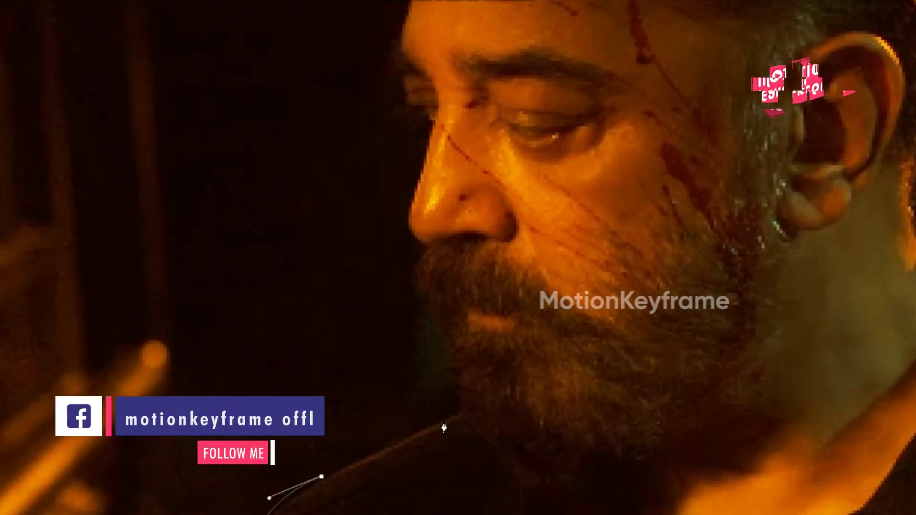
{"action": "left_click", "coordinate": [458, 411]}
{"action": "left_click", "coordinate": [450, 389]}
{"action": "left_click_drag", "start_coordinate": [451, 364], "coordinate": [453, 347]}
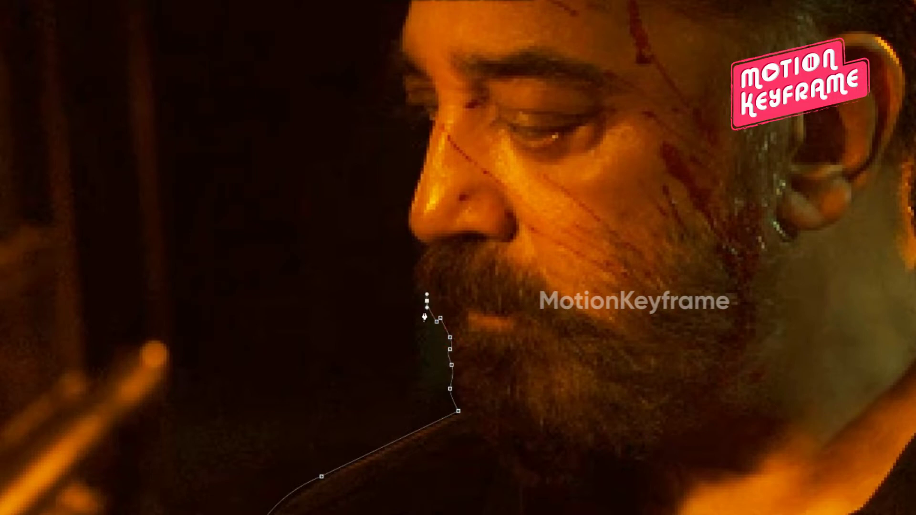
{"action": "left_click", "coordinate": [429, 246]}
{"action": "scroll", "coordinate": [429, 245], "scroll_direction": "up", "scroll_amount": 3}
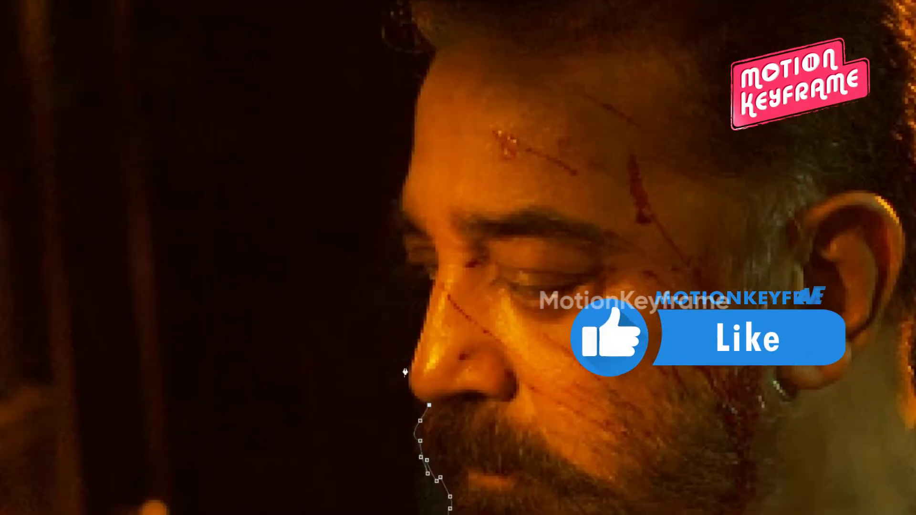
{"action": "left_click_drag", "start_coordinate": [411, 359], "coordinate": [424, 323]}
{"action": "left_click", "coordinate": [427, 309]}
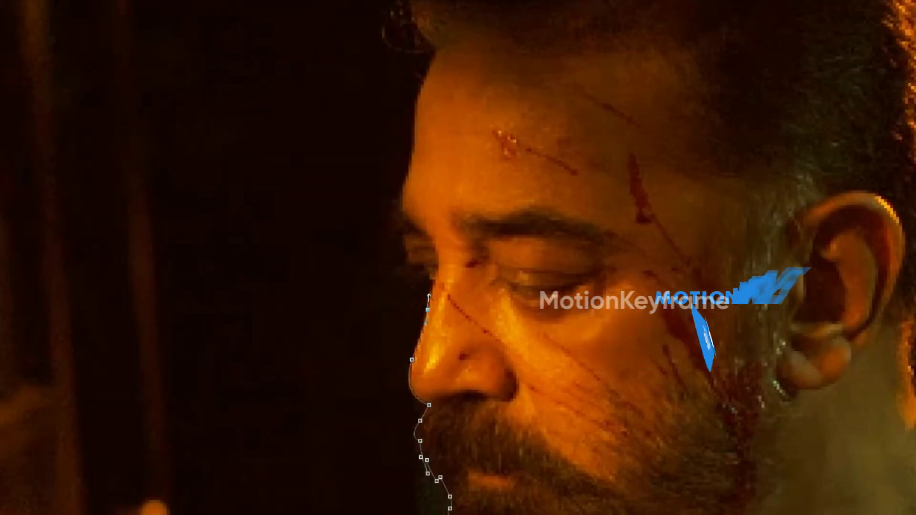
Step: Continue the outline up the brow line and forehead to the front of the hairline
{"action": "scroll", "coordinate": [428, 300], "scroll_direction": "up", "scroll_amount": 2}
{"action": "left_click", "coordinate": [443, 390]}
{"action": "left_click", "coordinate": [426, 370]}
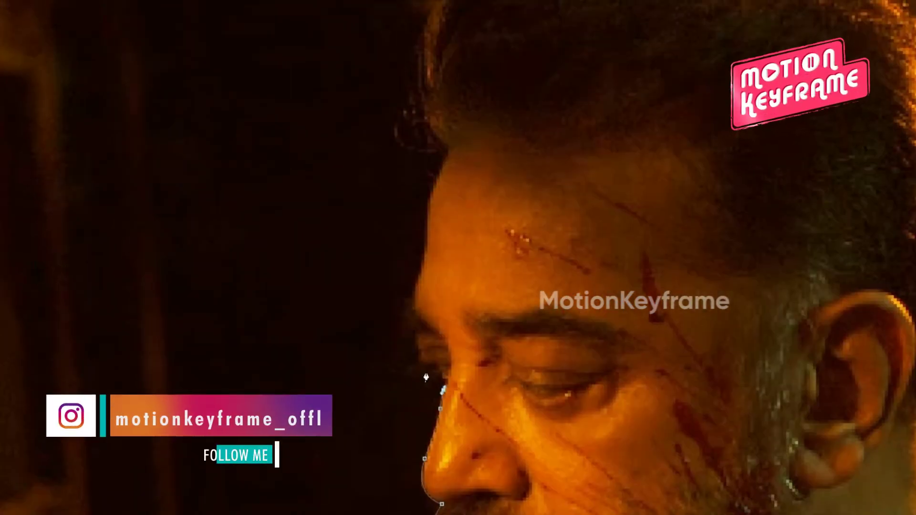
{"action": "left_click_drag", "start_coordinate": [402, 362], "coordinate": [417, 344]}
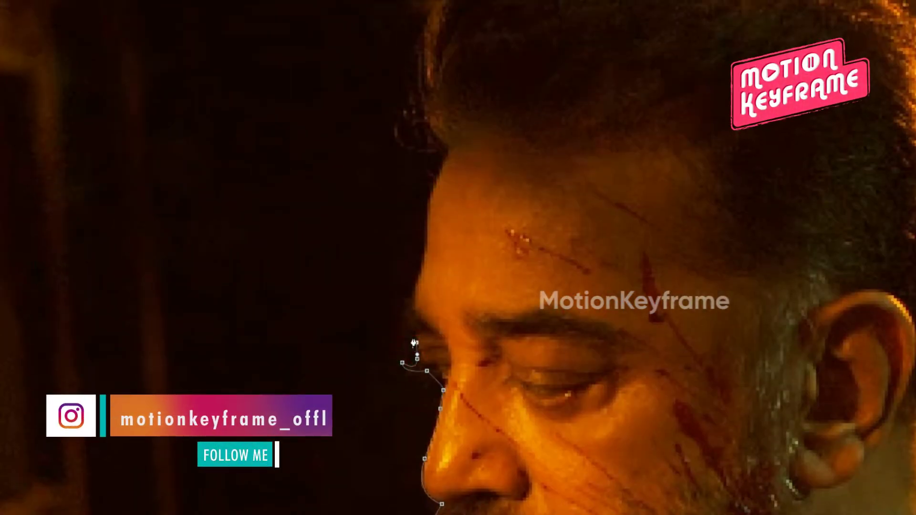
{"action": "left_click_drag", "start_coordinate": [418, 294], "coordinate": [421, 267]}
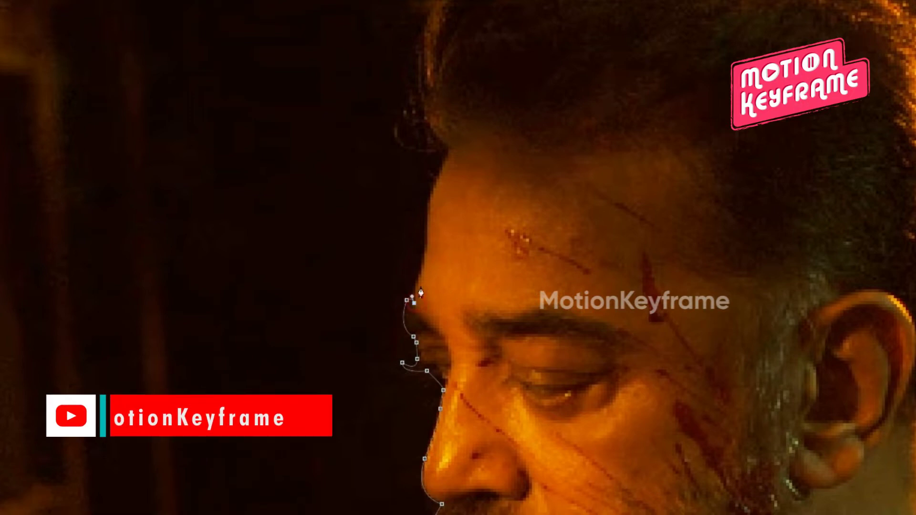
{"action": "scroll", "coordinate": [428, 317], "scroll_direction": "up", "scroll_amount": 2}
{"action": "scroll", "coordinate": [429, 316], "scroll_direction": "up", "scroll_amount": 2}
{"action": "left_click", "coordinate": [435, 339]}
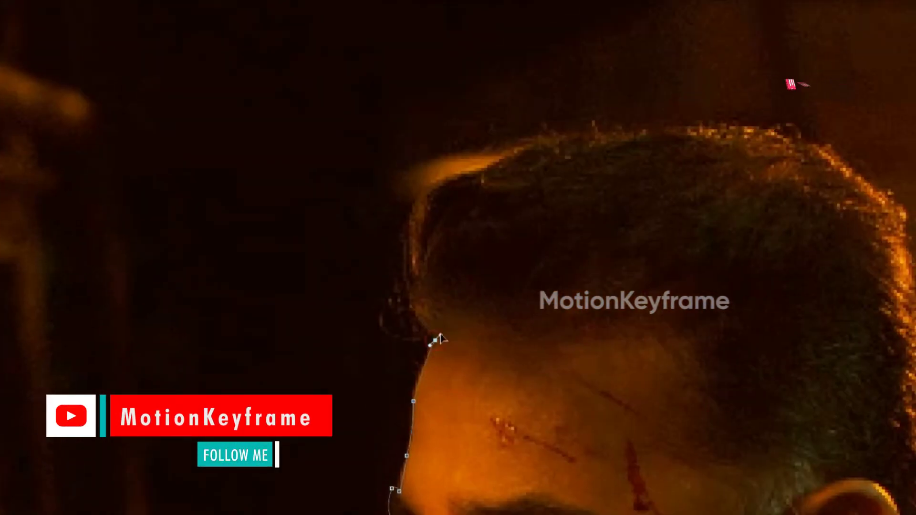
{"action": "scroll", "coordinate": [436, 343], "scroll_direction": "up", "scroll_amount": 1}
{"action": "left_click_drag", "start_coordinate": [407, 305], "coordinate": [409, 365]}
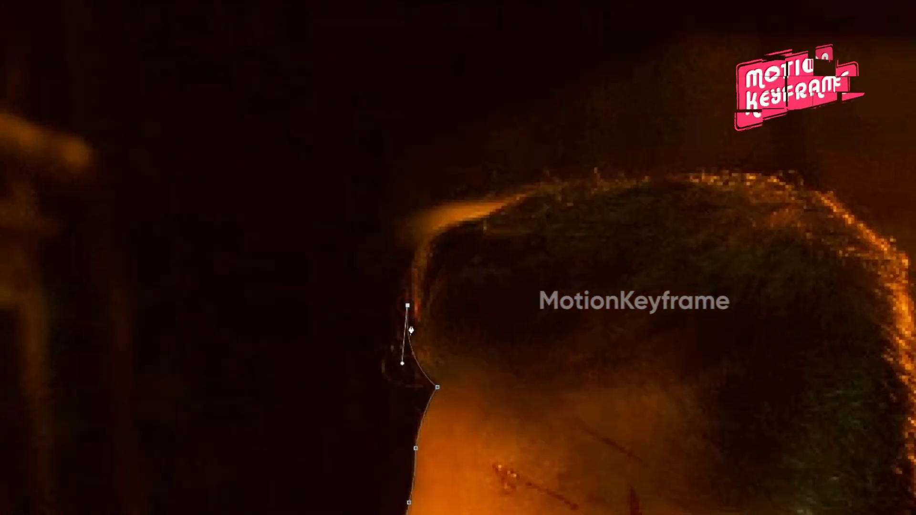
{"action": "left_click", "coordinate": [460, 217]}
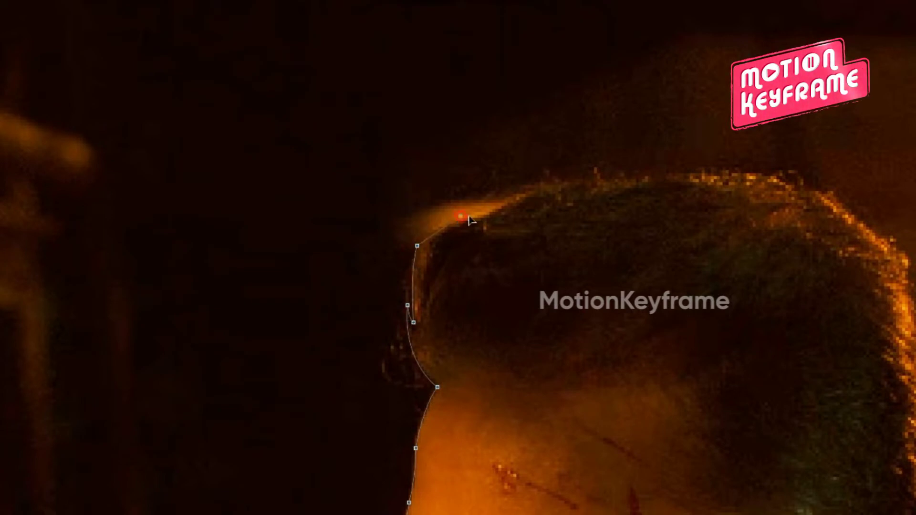
Step: Trace over the top of the hair and down the back of the head behind the ear
{"action": "left_click_drag", "start_coordinate": [632, 195], "coordinate": [260, 162]}
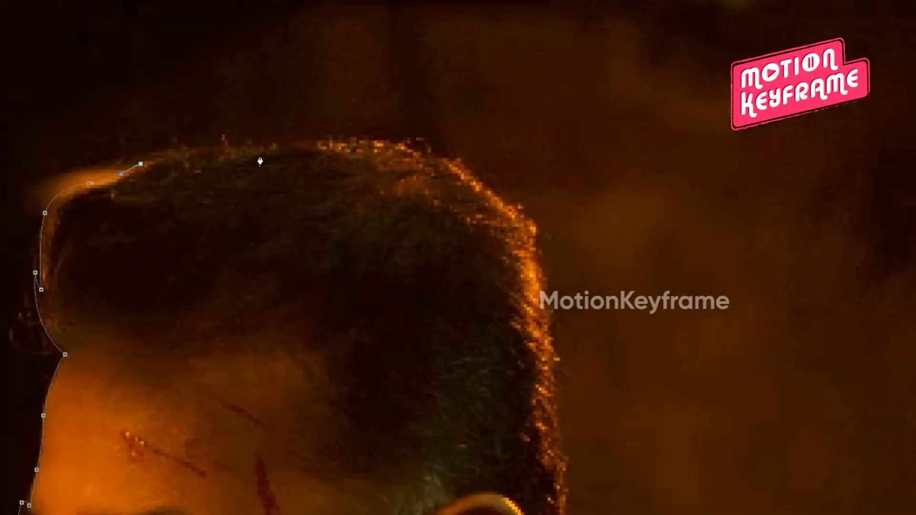
{"action": "mouse_move", "coordinate": [458, 164]}
{"action": "left_mouse_down"}
{"action": "mouse_move", "coordinate": [515, 207]}
{"action": "mouse_move", "coordinate": [579, 161]}
{"action": "left_mouse_up"}
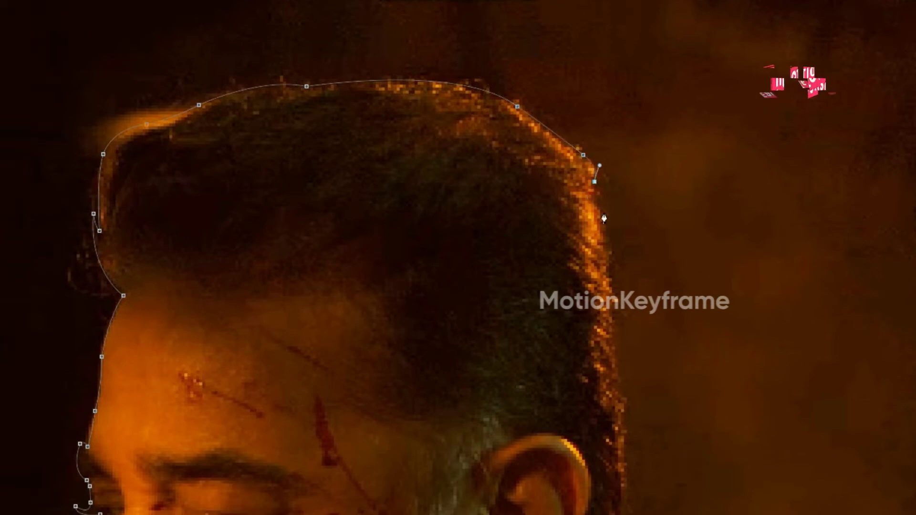
{"action": "left_click_drag", "start_coordinate": [601, 316], "coordinate": [651, 221]}
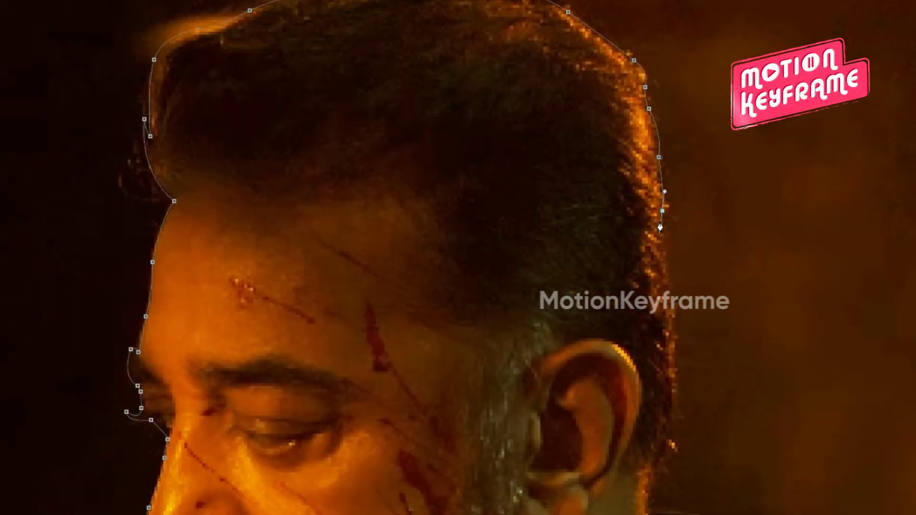
{"action": "left_click", "coordinate": [668, 267]}
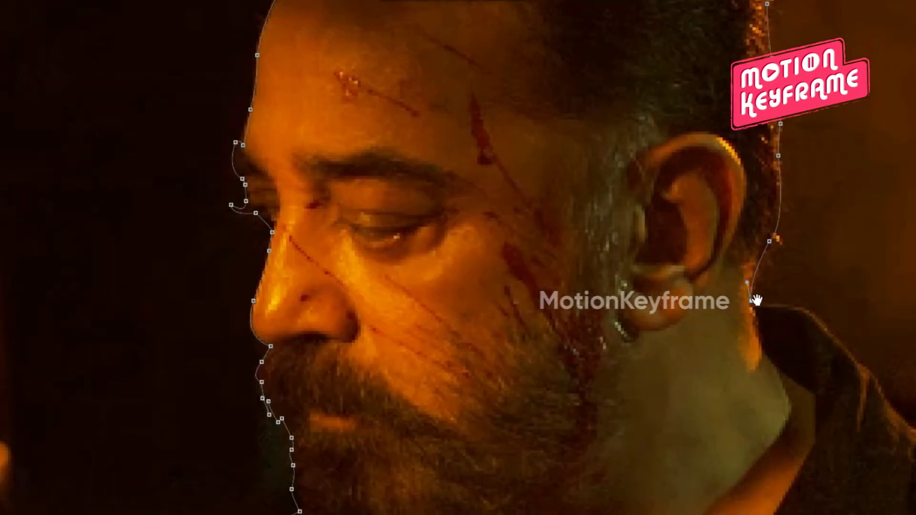
{"action": "left_click_drag", "start_coordinate": [756, 300], "coordinate": [452, 206]}
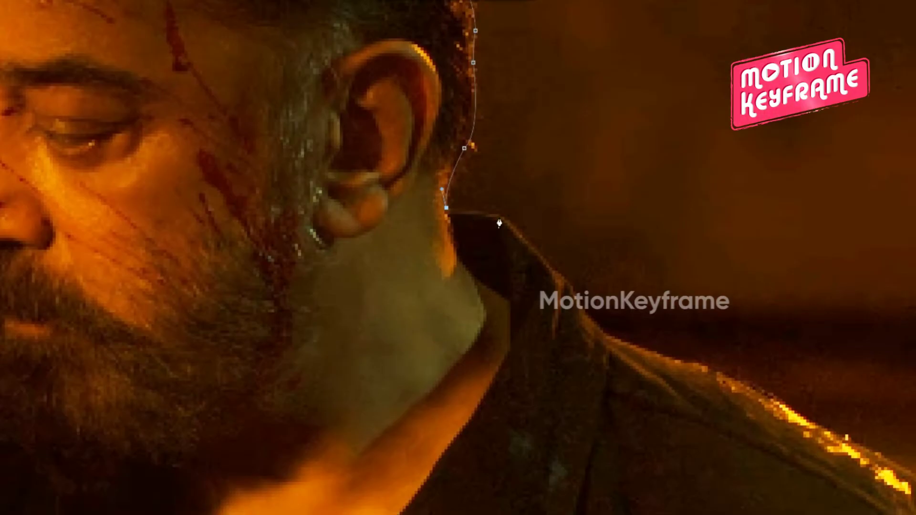
{"action": "left_click_drag", "start_coordinate": [504, 217], "coordinate": [516, 227]}
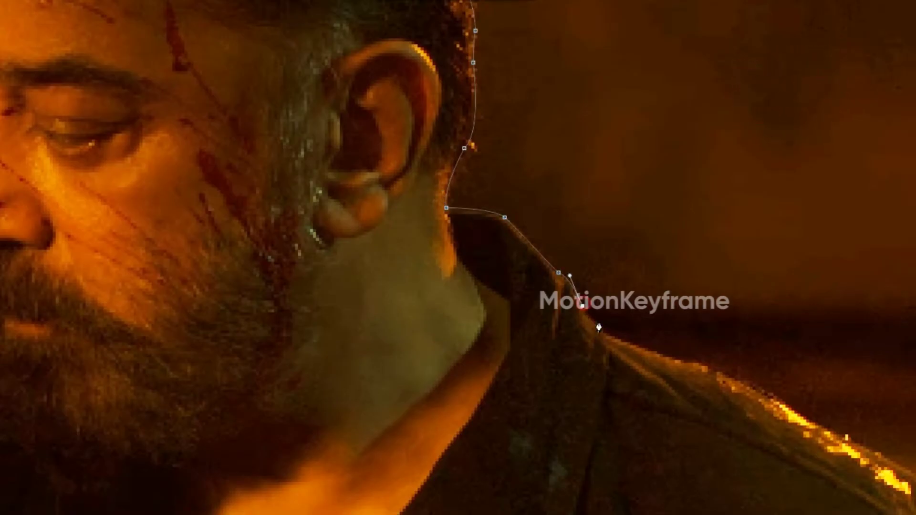
Step: Carry the outline along the jacket collar, around the shoulder and down the arm
{"action": "left_click_drag", "start_coordinate": [641, 348], "coordinate": [273, 118]}
{"action": "left_click_drag", "start_coordinate": [351, 144], "coordinate": [389, 157]}
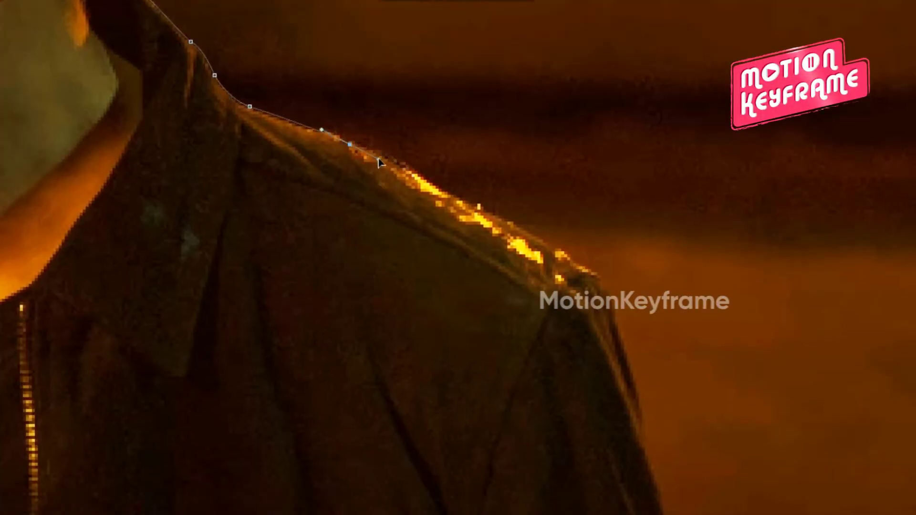
{"action": "left_click_drag", "start_coordinate": [461, 199], "coordinate": [490, 218]}
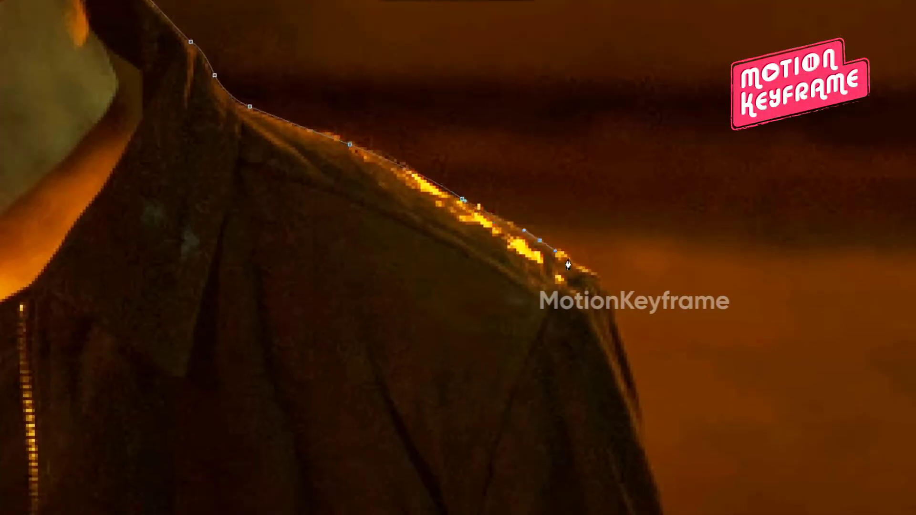
{"action": "left_click_drag", "start_coordinate": [602, 312], "coordinate": [576, 218]}
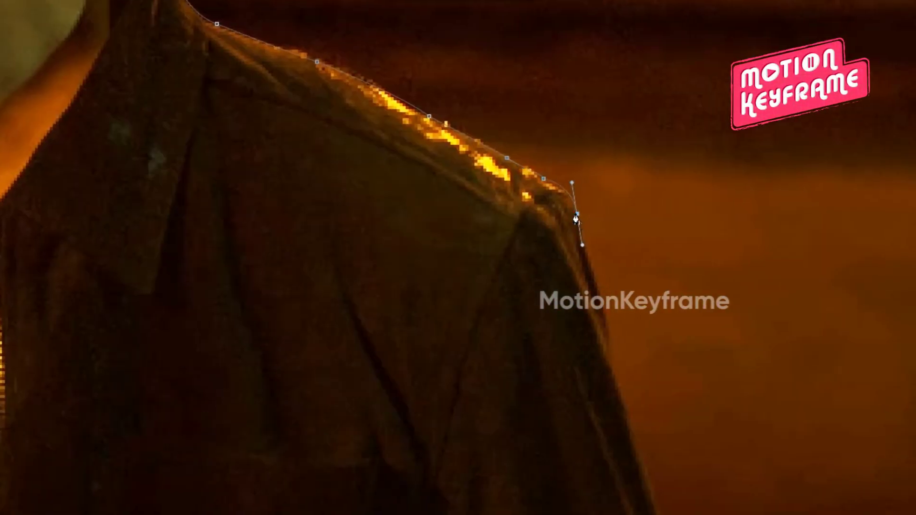
{"action": "left_click", "coordinate": [594, 267]}
{"action": "left_click_drag", "start_coordinate": [593, 255], "coordinate": [593, 109]}
{"action": "left_click_drag", "start_coordinate": [613, 206], "coordinate": [614, 223]}
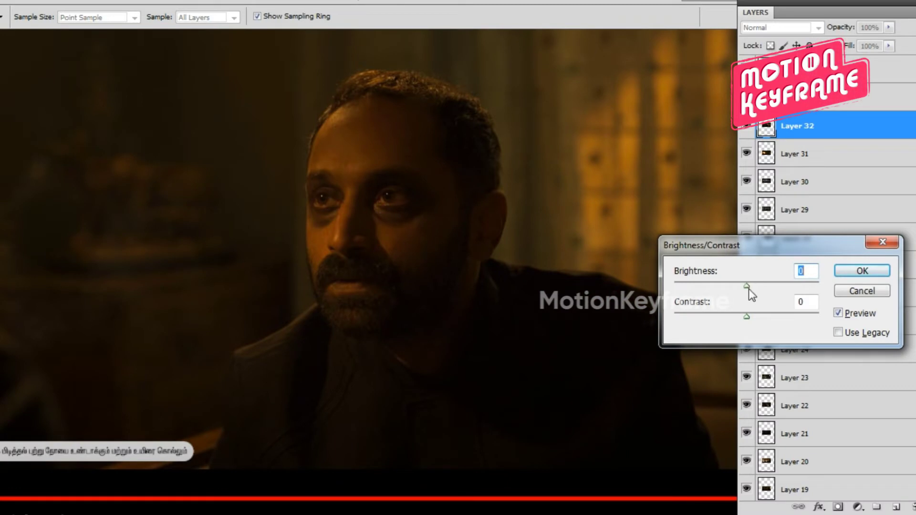
Step: Apply Brightness 135 and Contrast 18 to the second man's still
{"action": "left_click_drag", "start_coordinate": [796, 285], "coordinate": [786, 286]}
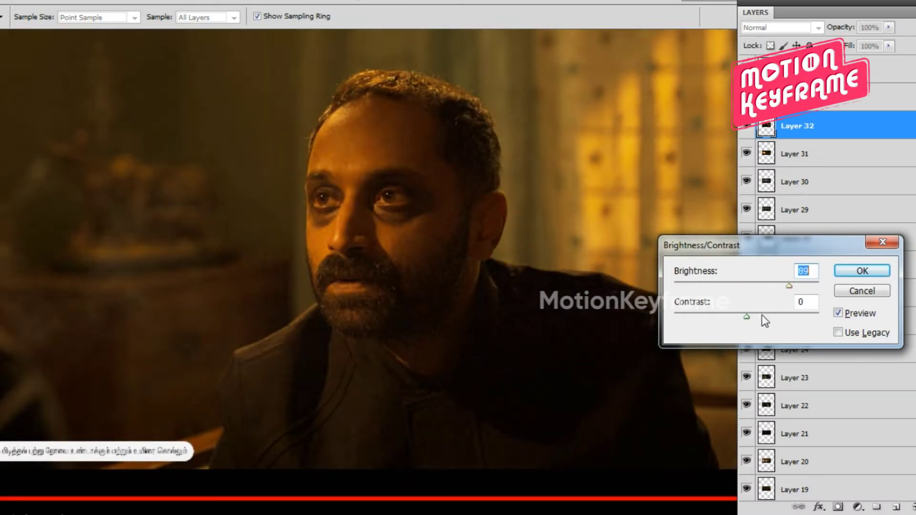
{"action": "left_click_drag", "start_coordinate": [747, 317], "coordinate": [759, 316]}
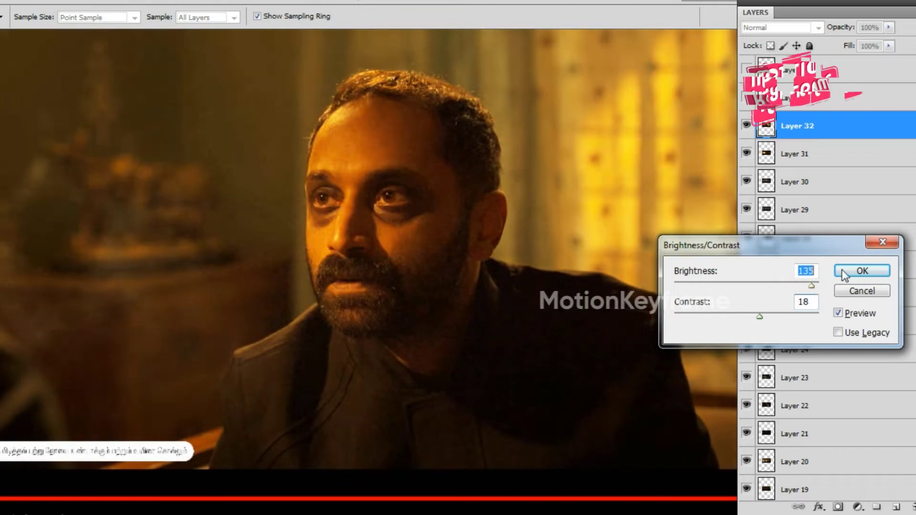
{"action": "left_click", "coordinate": [862, 270]}
Step: Start a Pen outline of the second man at his jacket shoulder
{"action": "key", "text": "p"}
{"action": "left_click", "coordinate": [200, 483]}
{"action": "left_click_drag", "start_coordinate": [223, 434], "coordinate": [221, 399]}
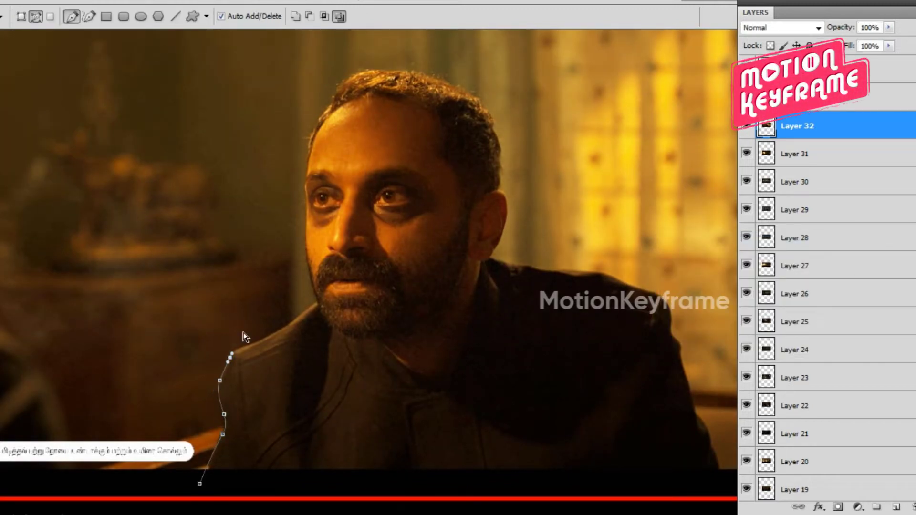
Step: Zoom in and continue the outline up the beard to the temple
{"action": "key", "text": "ctrl+plus"}
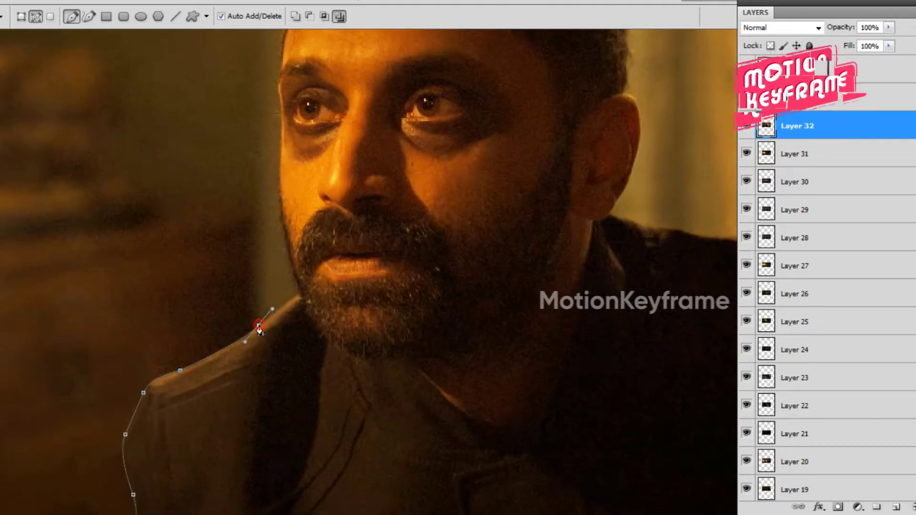
{"action": "left_click", "coordinate": [296, 294]}
{"action": "left_click_drag", "start_coordinate": [295, 262], "coordinate": [268, 458]}
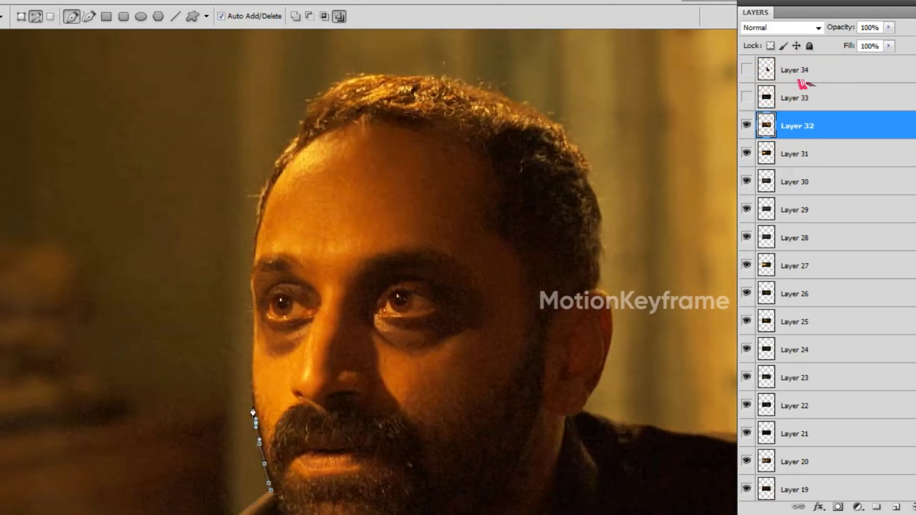
{"action": "key", "text": "ctrl+plus"}
{"action": "scroll", "coordinate": [242, 385], "scroll_direction": "up", "scroll_amount": 3}
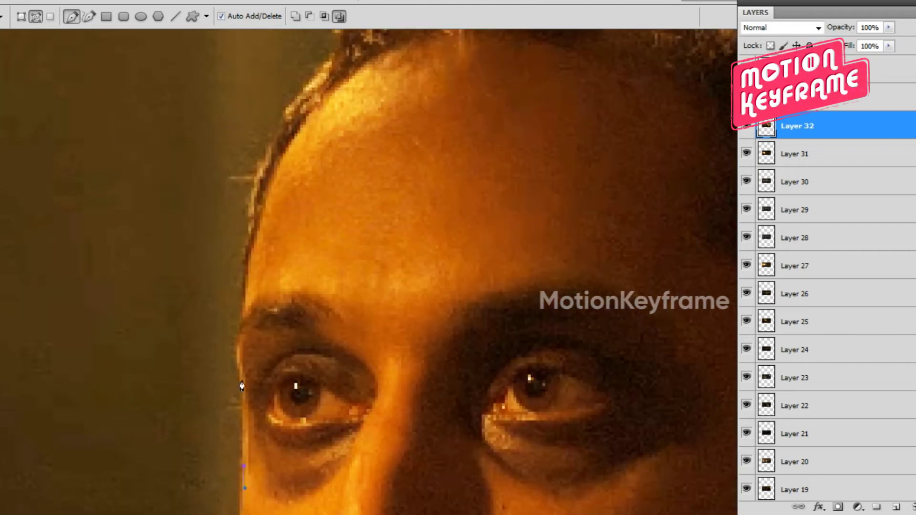
{"action": "left_click_drag", "start_coordinate": [239, 374], "coordinate": [232, 347]}
Step: Trace the outline along the hairline and across the top of the hair
{"action": "left_click_drag", "start_coordinate": [246, 239], "coordinate": [248, 364]}
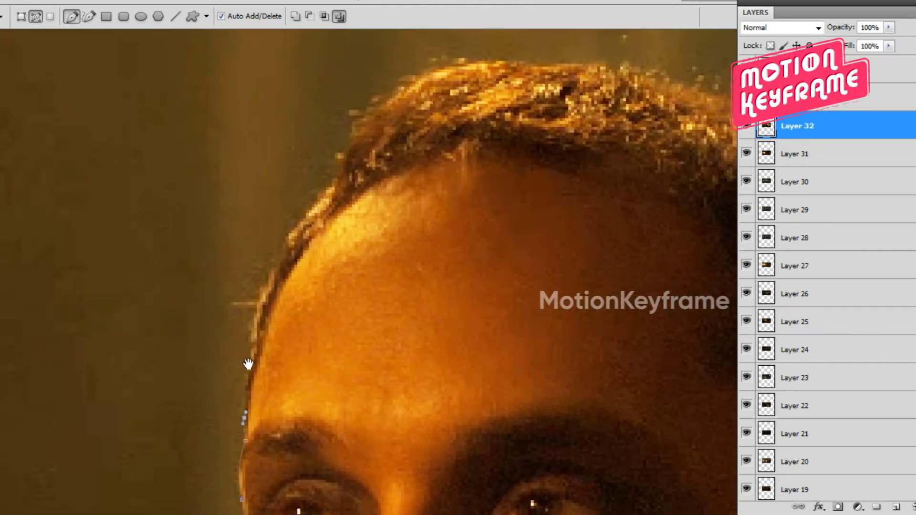
{"action": "left_click", "coordinate": [349, 149]}
{"action": "left_click_drag", "start_coordinate": [382, 143], "coordinate": [210, 329]}
{"action": "left_click_drag", "start_coordinate": [206, 291], "coordinate": [251, 269]}
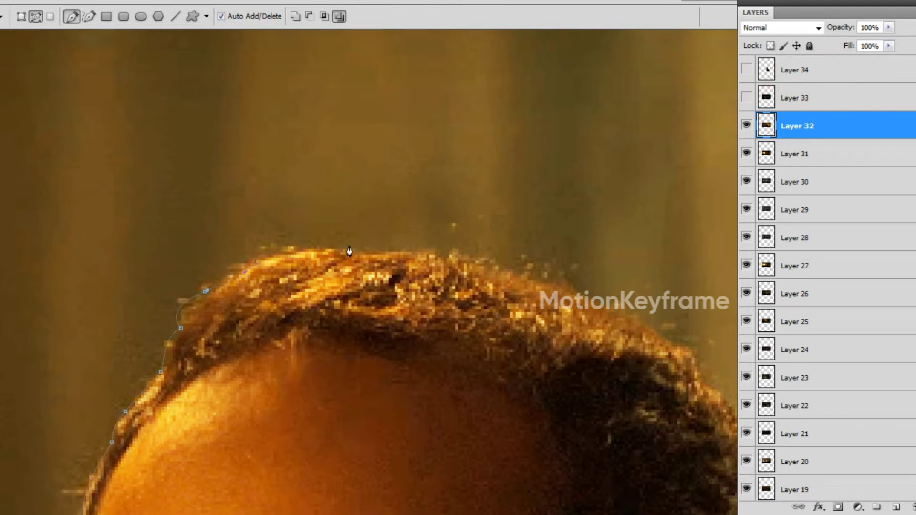
{"action": "left_click_drag", "start_coordinate": [368, 260], "coordinate": [195, 128]}
{"action": "left_click", "coordinate": [324, 136]}
{"action": "left_click", "coordinate": [371, 154]}
{"action": "left_click", "coordinate": [422, 169]}
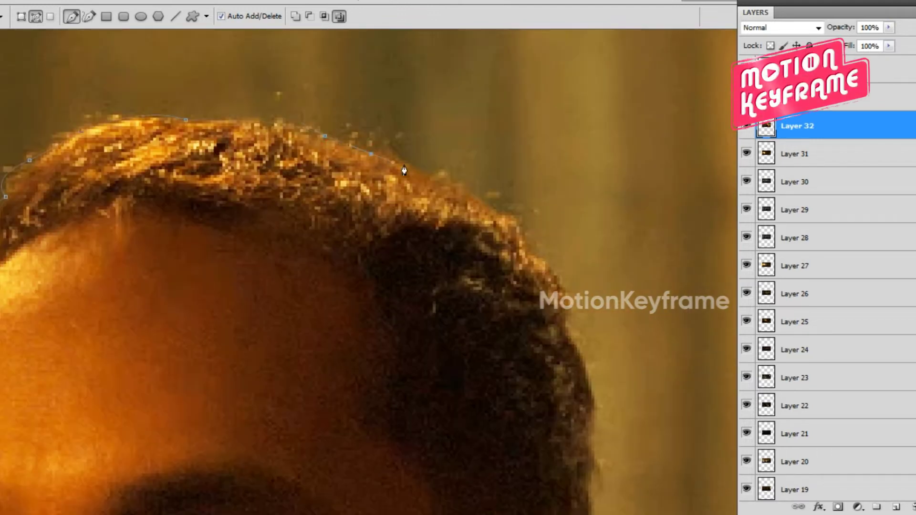
{"action": "left_click", "coordinate": [476, 196]}
Step: Trace down the right edge of the hair toward the ear
{"action": "left_click", "coordinate": [508, 219]}
{"action": "left_click", "coordinate": [524, 234]}
{"action": "left_click", "coordinate": [541, 262]}
{"action": "left_click", "coordinate": [560, 290]}
{"action": "left_click", "coordinate": [564, 315]}
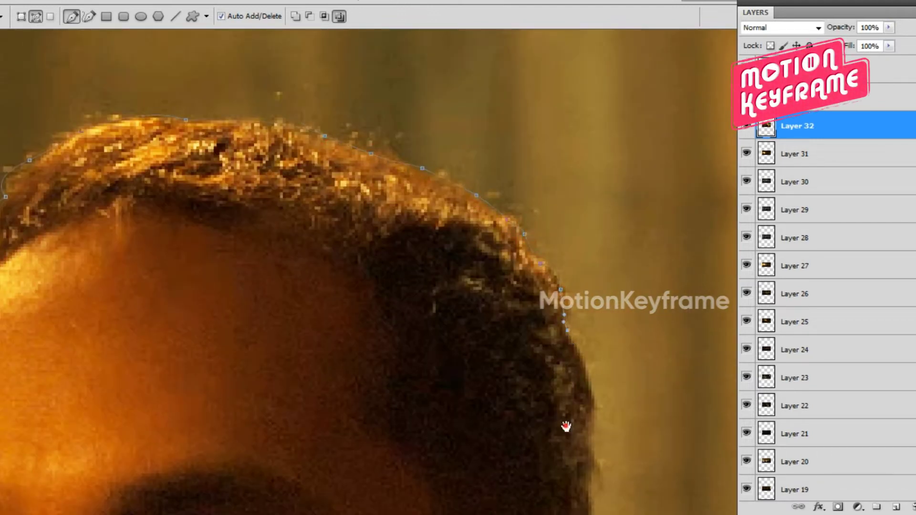
{"action": "left_click_drag", "start_coordinate": [566, 425], "coordinate": [586, 266]}
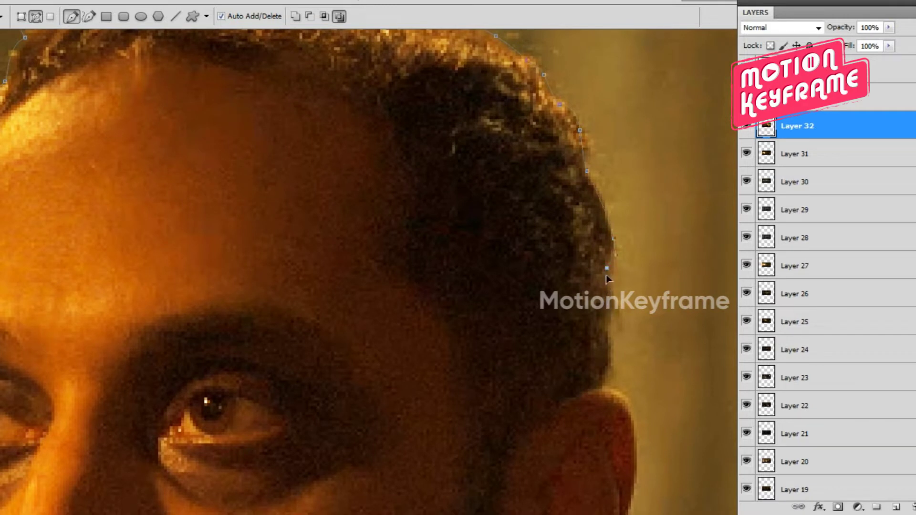
{"action": "left_click", "coordinate": [608, 333]}
{"action": "left_click", "coordinate": [605, 377]}
Step: Outline around the ear's lower edge and along the jacket collar
{"action": "left_click_drag", "start_coordinate": [633, 423], "coordinate": [542, 171]}
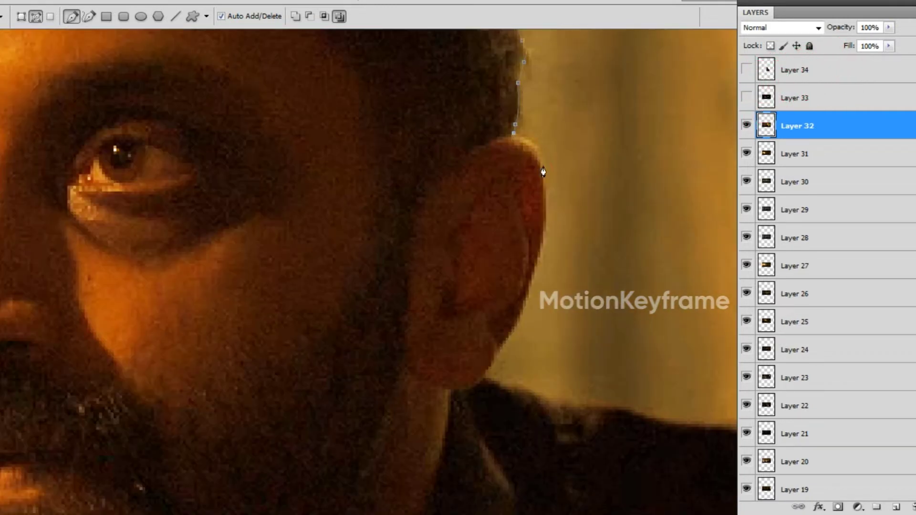
{"action": "left_click", "coordinate": [501, 350]}
{"action": "left_click", "coordinate": [486, 372]}
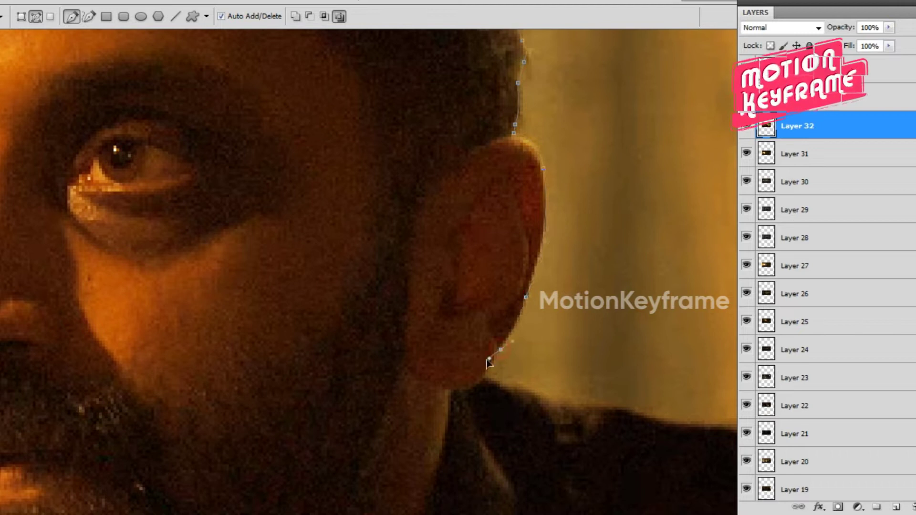
{"action": "left_click", "coordinate": [504, 386]}
{"action": "left_click", "coordinate": [535, 391]}
{"action": "left_click_drag", "start_coordinate": [569, 400], "coordinate": [309, 297]}
{"action": "left_click", "coordinate": [330, 301]}
{"action": "left_click", "coordinate": [419, 316]}
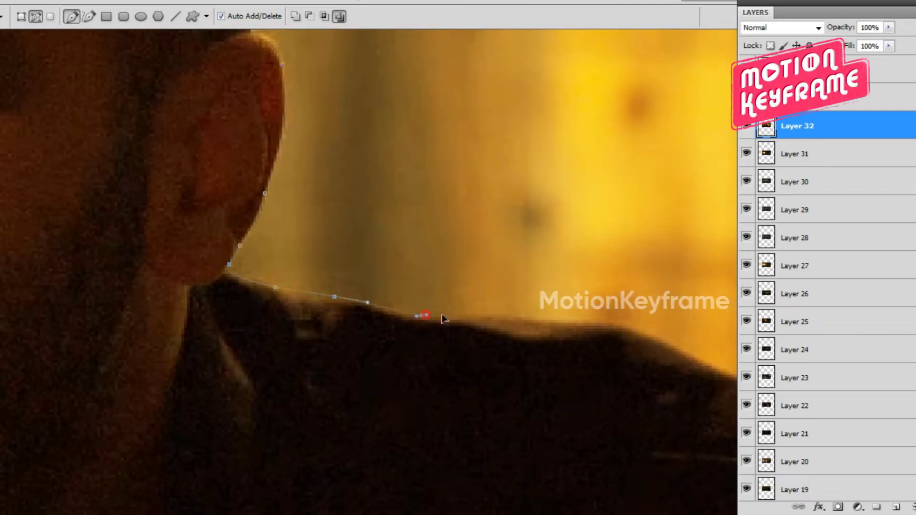
{"action": "left_click", "coordinate": [553, 315]}
Step: Finish the outline down the shoulder and arm, then make a selection feathered 0.2 px
{"action": "left_click_drag", "start_coordinate": [574, 329], "coordinate": [337, 204]}
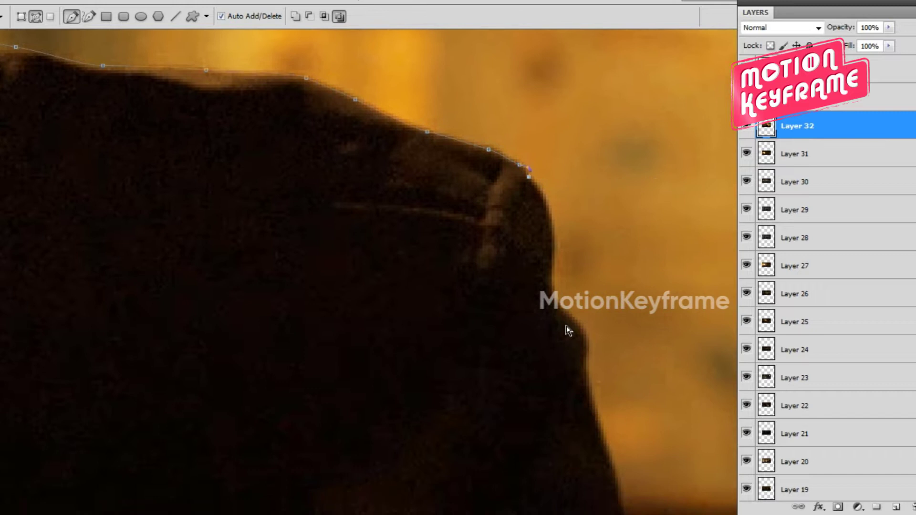
{"action": "key", "text": "ctrl+minus"}
{"action": "left_click_drag", "start_coordinate": [508, 274], "coordinate": [504, 310]}
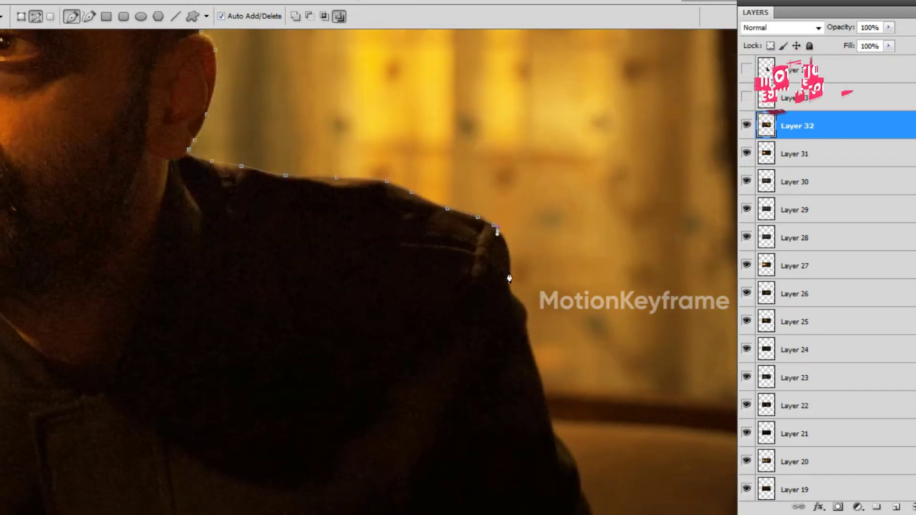
{"action": "left_click_drag", "start_coordinate": [520, 302], "coordinate": [535, 313]}
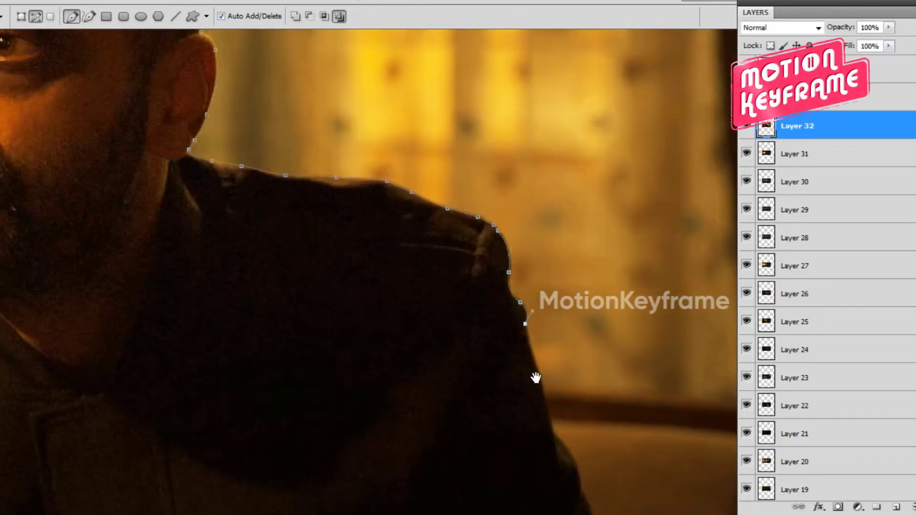
{"action": "left_click_drag", "start_coordinate": [535, 377], "coordinate": [483, 239]}
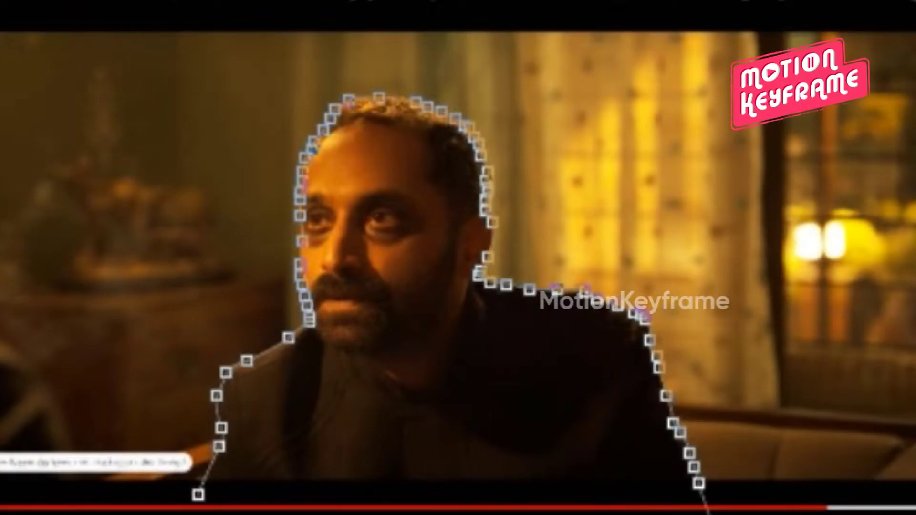
{"action": "key", "text": "ctrl+Return"}
{"action": "key", "text": "shift+F6"}
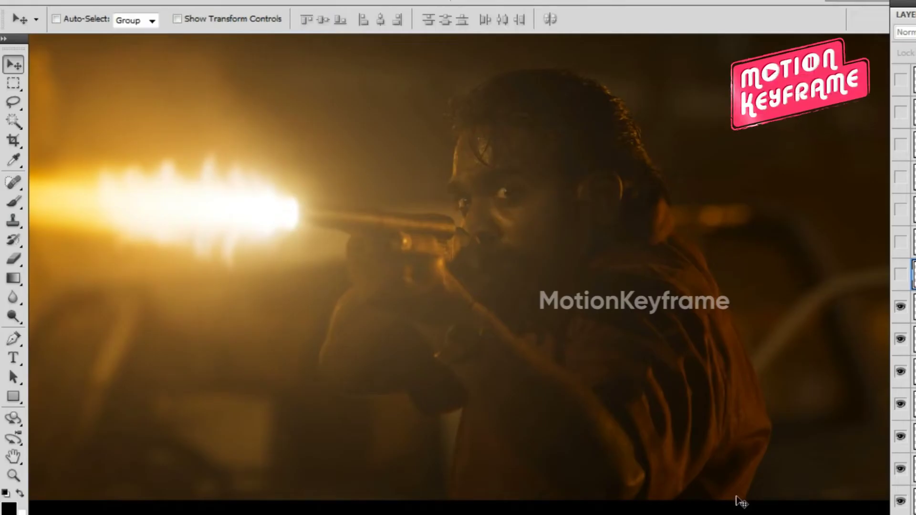
Step: Trace the gunman's outline from his hairline down the forehead and brow
{"action": "key", "text": "p"}
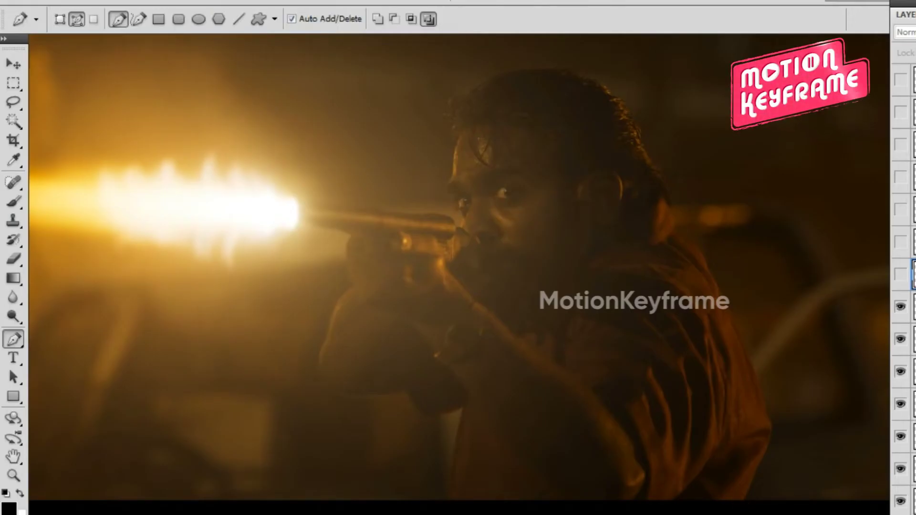
{"action": "left_click", "coordinate": [743, 502]}
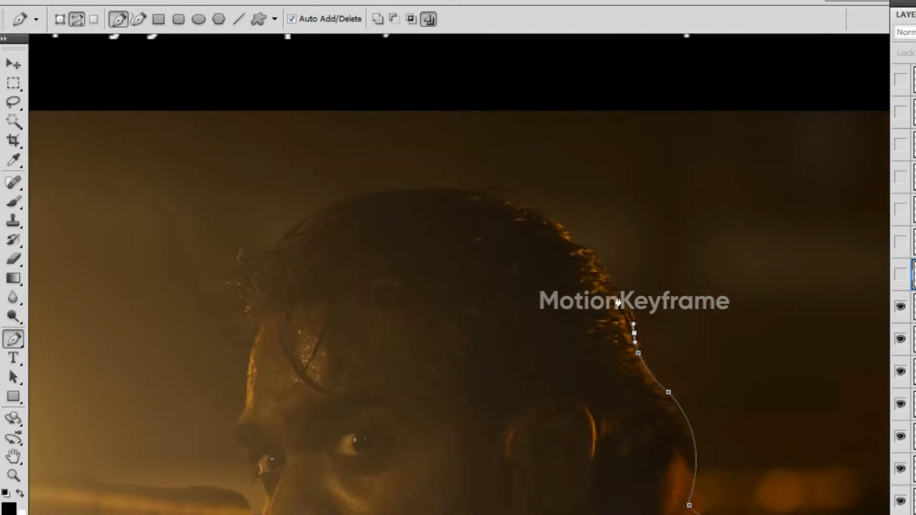
{"action": "mouse_move", "coordinate": [574, 242]}
{"action": "left_mouse_down"}
{"action": "mouse_move", "coordinate": [537, 226]}
{"action": "mouse_move", "coordinate": [623, 165]}
{"action": "left_mouse_up"}
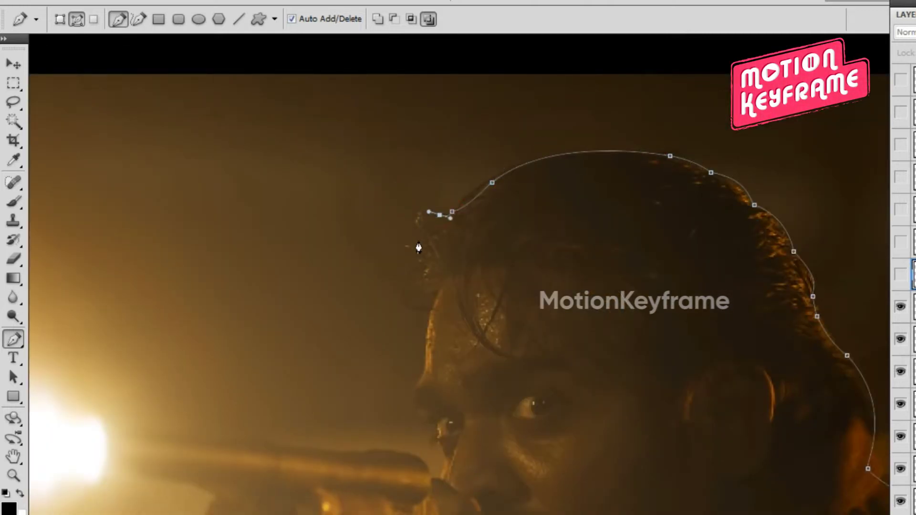
{"action": "left_click", "coordinate": [411, 256]}
{"action": "left_click", "coordinate": [421, 268]}
{"action": "left_click", "coordinate": [441, 282]}
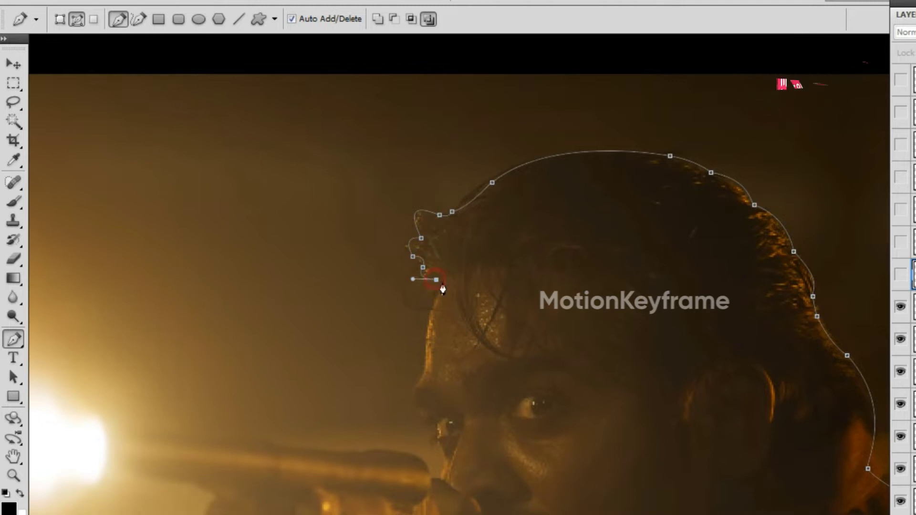
{"action": "left_click_drag", "start_coordinate": [423, 351], "coordinate": [459, 178]}
{"action": "left_click", "coordinate": [451, 209]}
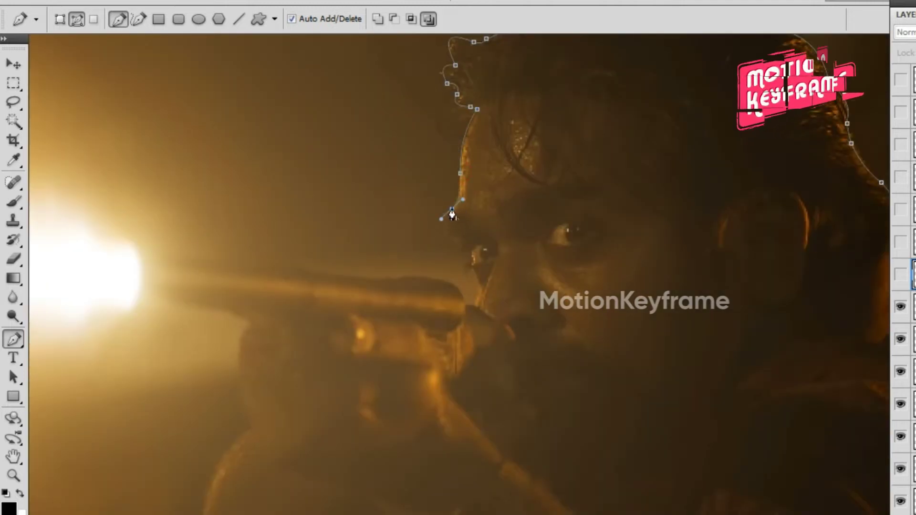
{"action": "left_click_drag", "start_coordinate": [451, 240], "coordinate": [467, 259]}
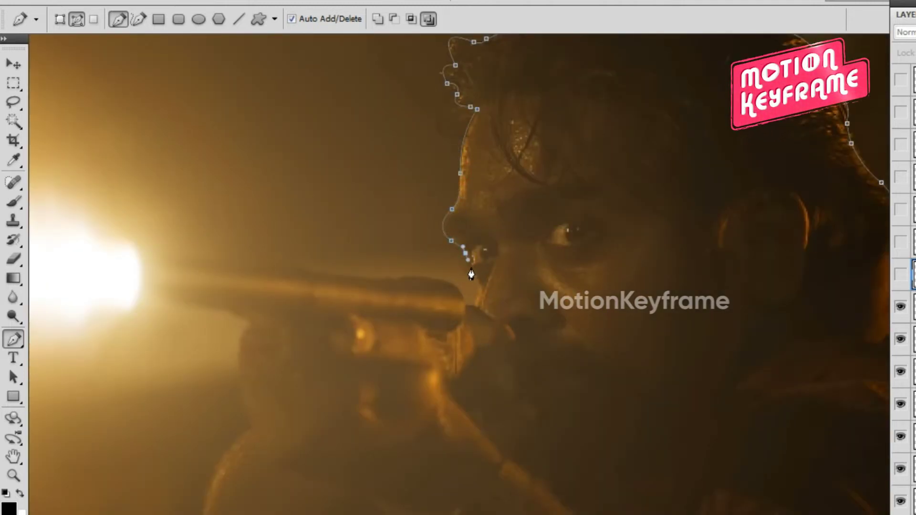
{"action": "key", "text": "ctrl+plus"}
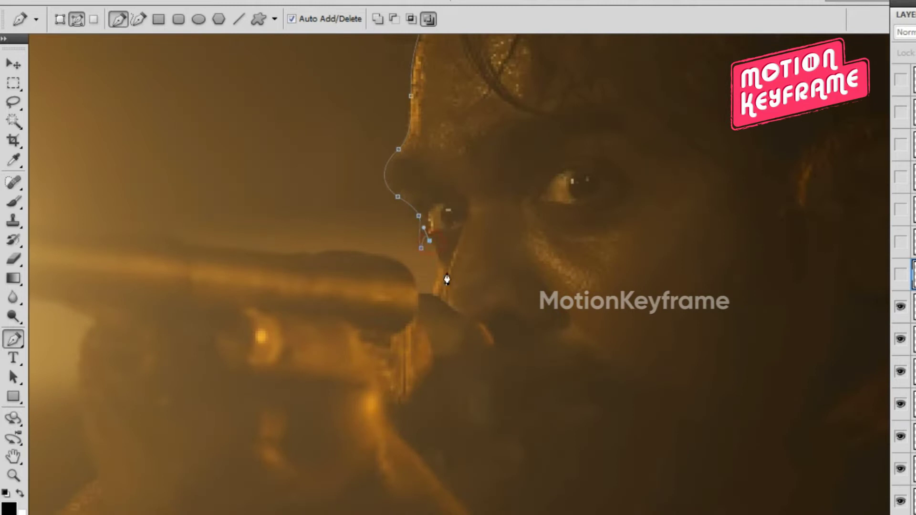
Step: Extend the outline along the gun barrel and around the muzzle flash
{"action": "left_click_drag", "start_coordinate": [255, 248], "coordinate": [527, 300]}
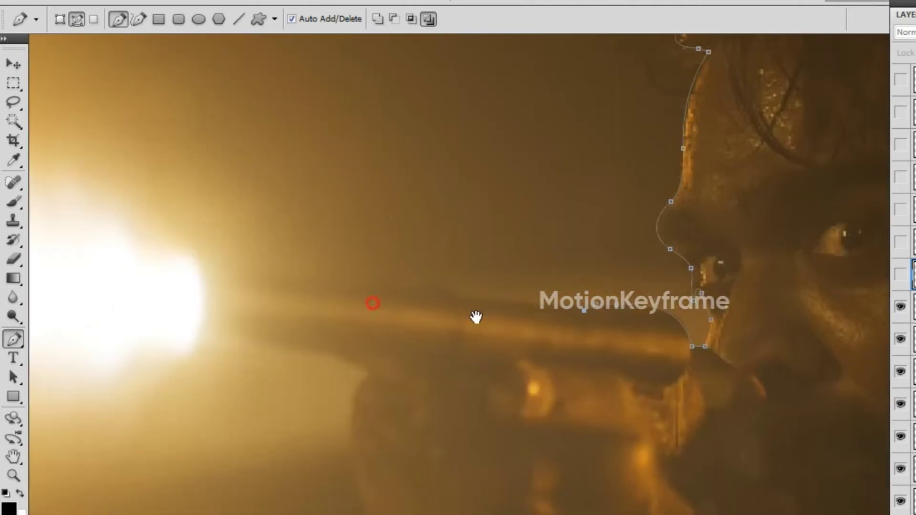
{"action": "left_click_drag", "start_coordinate": [476, 317], "coordinate": [485, 308]}
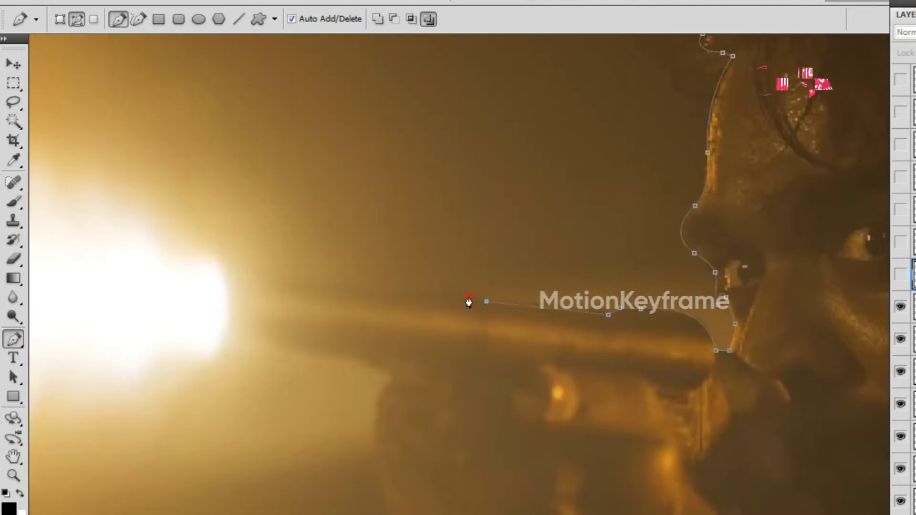
{"action": "left_click", "coordinate": [322, 282]}
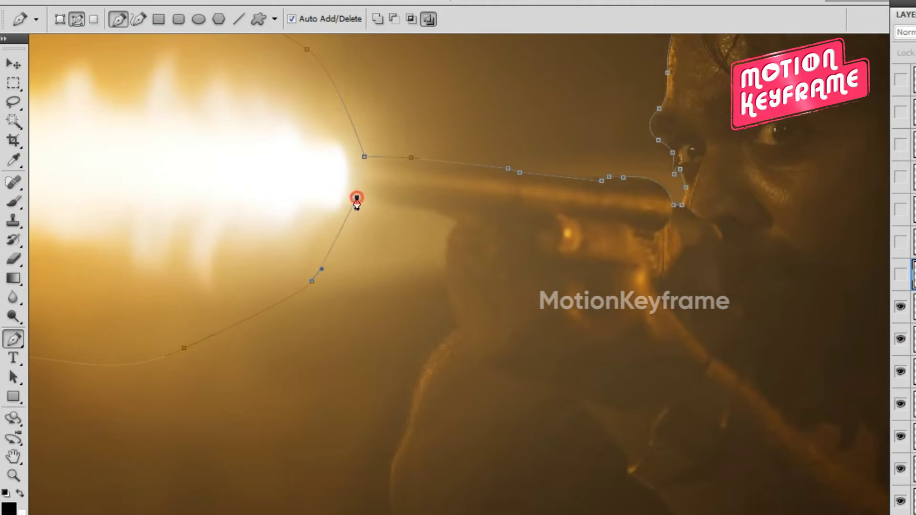
{"action": "left_click_drag", "start_coordinate": [357, 197], "coordinate": [444, 217]}
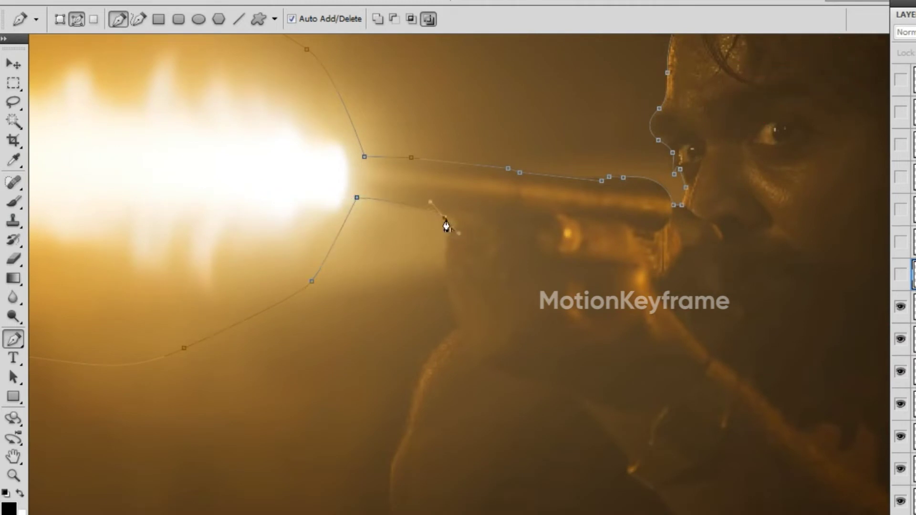
{"action": "mouse_move", "coordinate": [449, 258]}
{"action": "left_mouse_down"}
{"action": "mouse_move", "coordinate": [450, 266]}
{"action": "mouse_move", "coordinate": [447, 258]}
{"action": "left_mouse_up"}
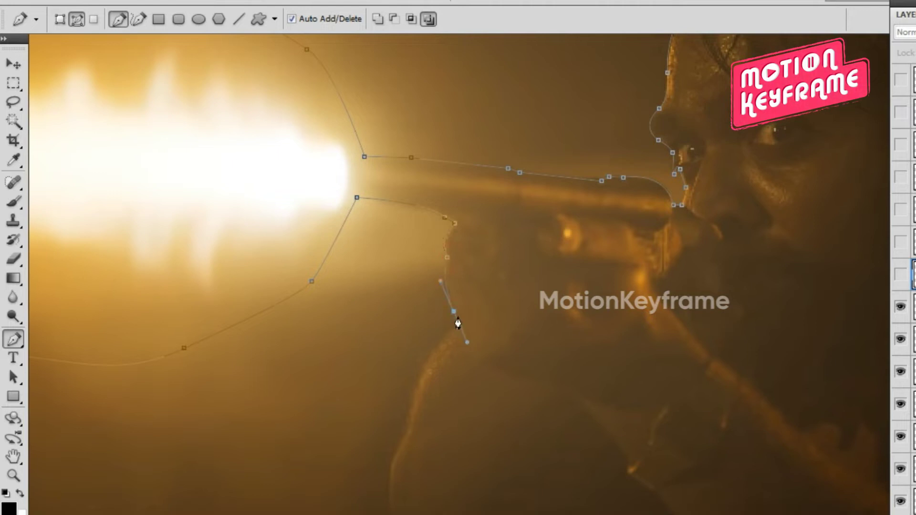
Step: Trace the outline along the hands, down the arm and under the elbow
{"action": "mouse_move", "coordinate": [465, 380]}
{"action": "left_mouse_down"}
{"action": "mouse_move", "coordinate": [357, 183]}
{"action": "mouse_move", "coordinate": [329, 226]}
{"action": "left_mouse_up"}
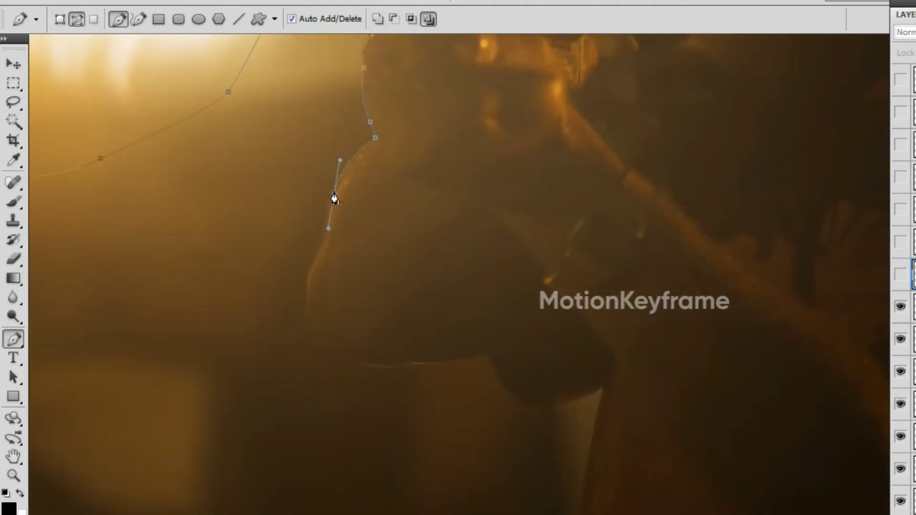
{"action": "left_click", "coordinate": [324, 239]}
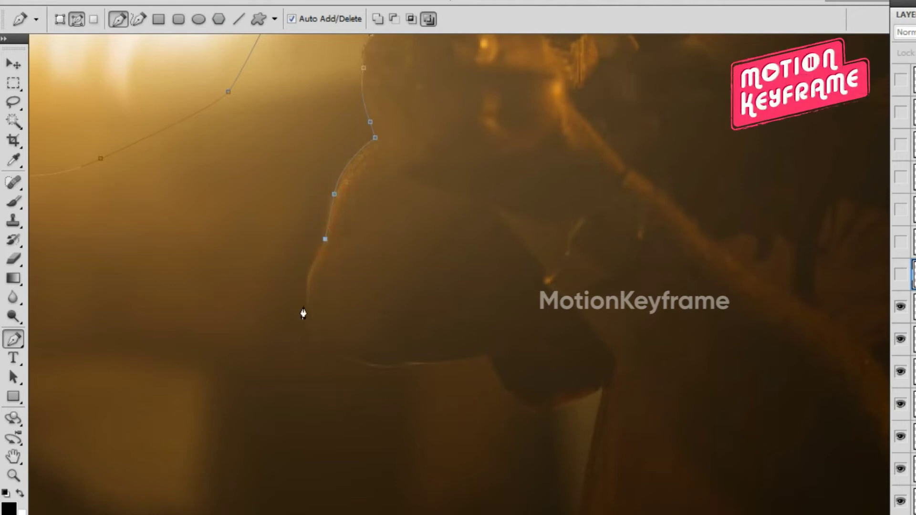
{"action": "left_click_drag", "start_coordinate": [308, 315], "coordinate": [321, 363]}
{"action": "left_click", "coordinate": [307, 315], "text": "alt"}
{"action": "left_click_drag", "start_coordinate": [443, 365], "coordinate": [467, 365]}
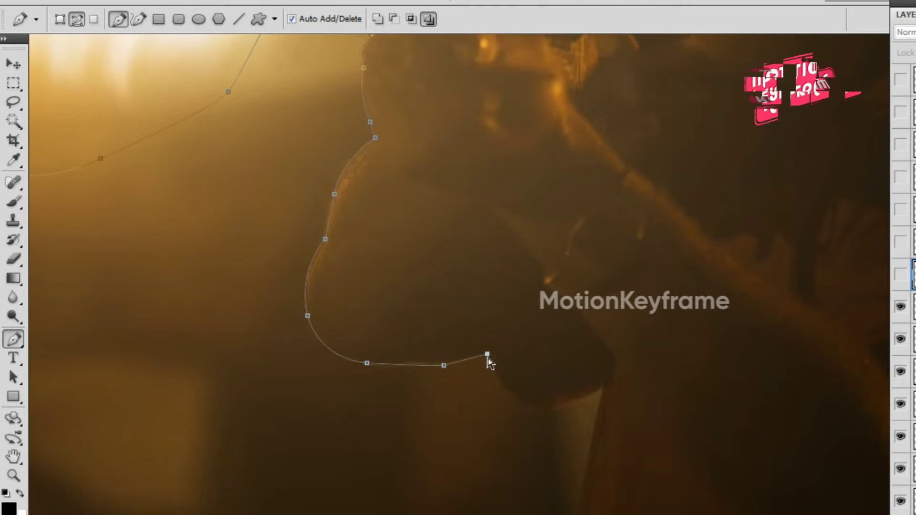
{"action": "left_click", "coordinate": [487, 354], "text": "alt"}
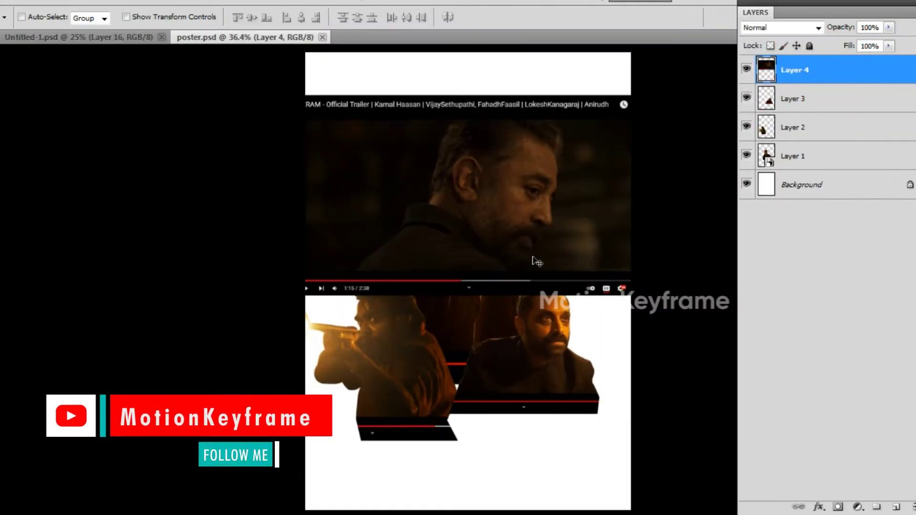
Step: Set Layer 4's trailer screenshot Brightness to 93 in Brightness/Contrast
{"action": "key", "text": "alt+i"}
{"action": "key", "text": "a"}
{"action": "key", "text": "Return"}
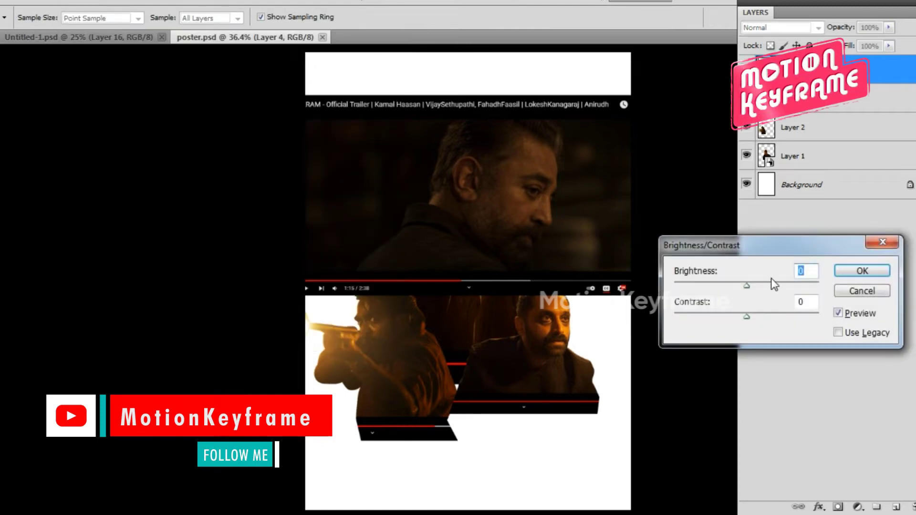
{"action": "left_click_drag", "start_coordinate": [751, 289], "coordinate": [776, 291]}
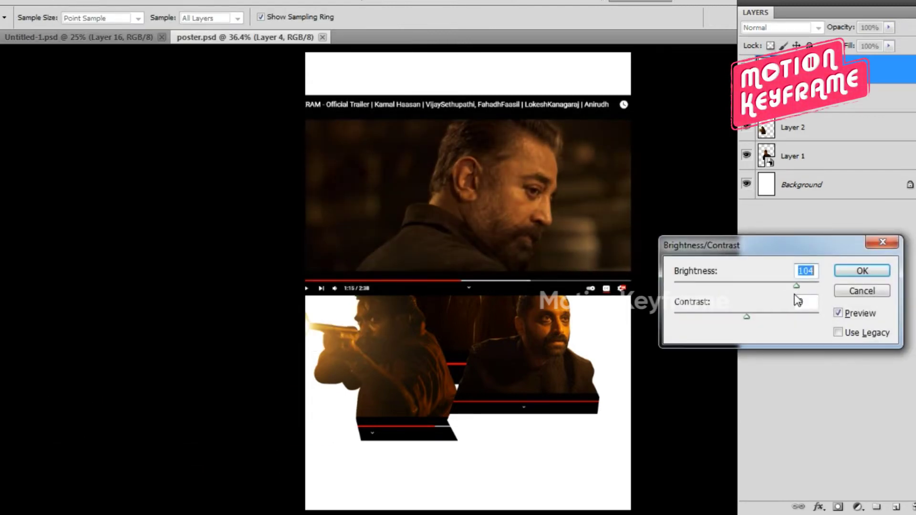
{"action": "key", "text": "Down"}
{"action": "key", "text": "Down"}
{"action": "key", "text": "Down"}
{"action": "key", "text": "Down"}
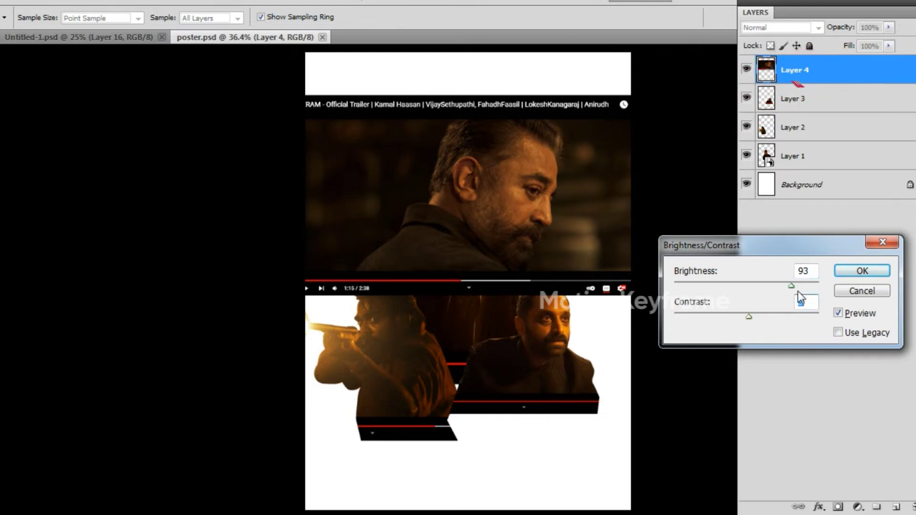
{"action": "left_click", "coordinate": [862, 270]}
{"action": "key", "text": "v"}
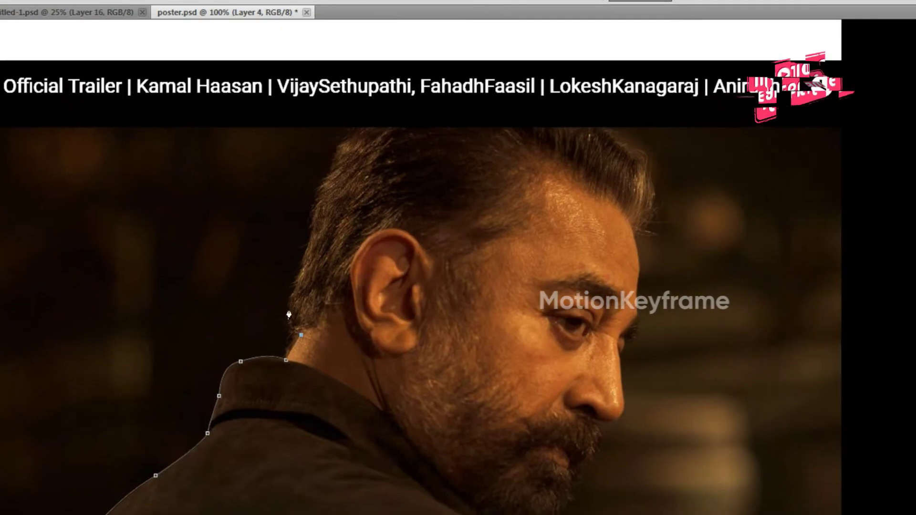
Step: Trace the outline up the back of the hair and over the top of the head
{"action": "left_click", "coordinate": [297, 282]}
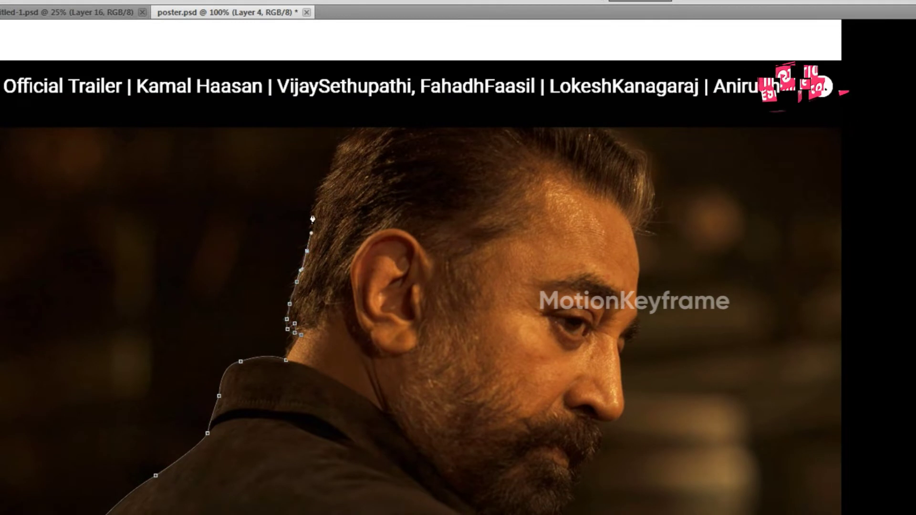
{"action": "left_click", "coordinate": [307, 251]}
{"action": "left_click", "coordinate": [316, 216]}
{"action": "left_click", "coordinate": [323, 182]}
{"action": "left_click", "coordinate": [339, 146]}
{"action": "left_click_drag", "start_coordinate": [413, 104], "coordinate": [448, 105]}
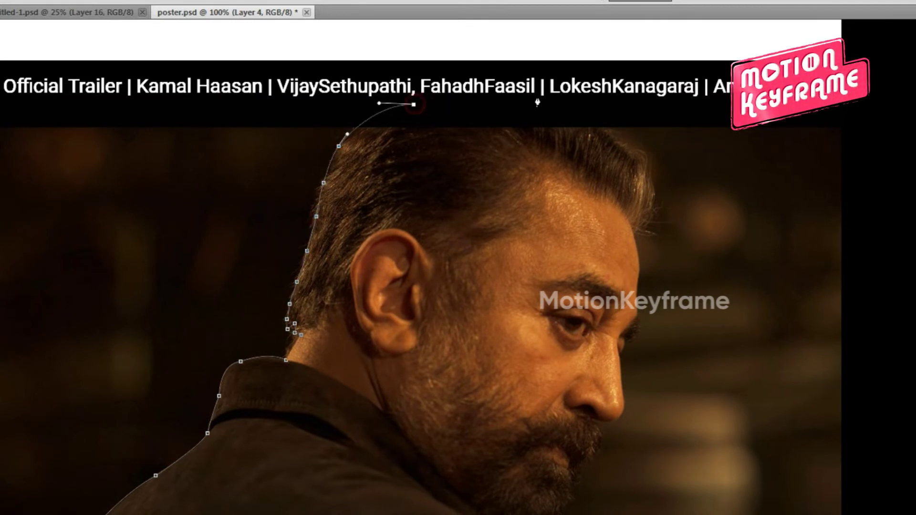
{"action": "left_click_drag", "start_coordinate": [542, 87], "coordinate": [655, 130]}
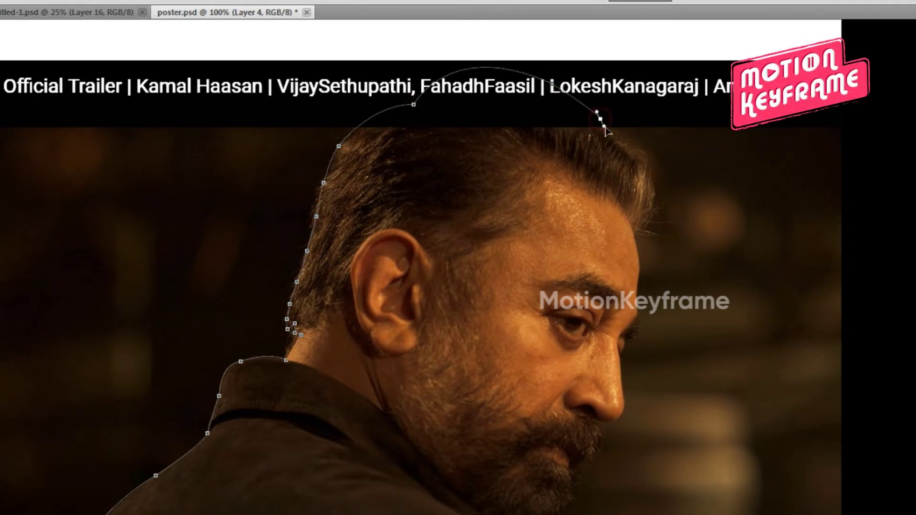
Step: Trace down the front of the hair and forehead, zooming to 200%
{"action": "left_click", "coordinate": [631, 145]}
{"action": "left_click", "coordinate": [648, 179]}
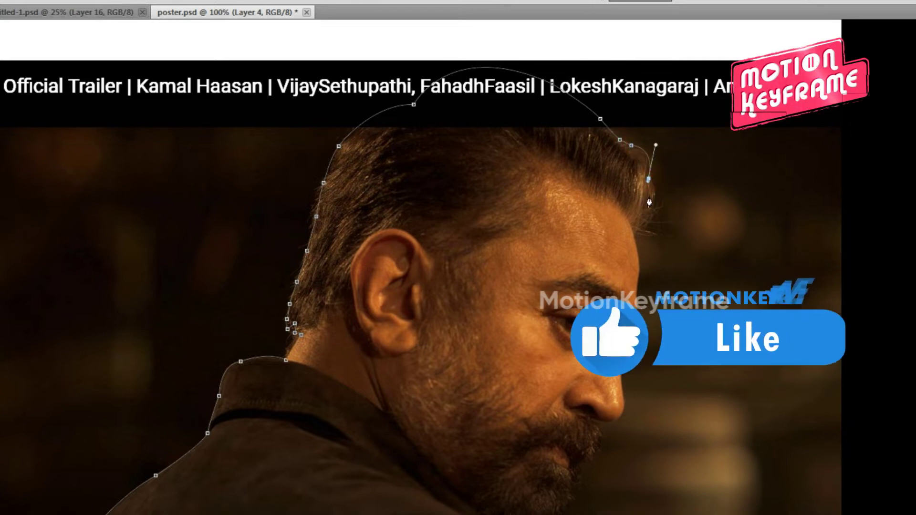
{"action": "left_click", "coordinate": [649, 197]}
{"action": "left_click_drag", "start_coordinate": [635, 233], "coordinate": [613, 245]}
{"action": "key", "text": "ctrl+plus"}
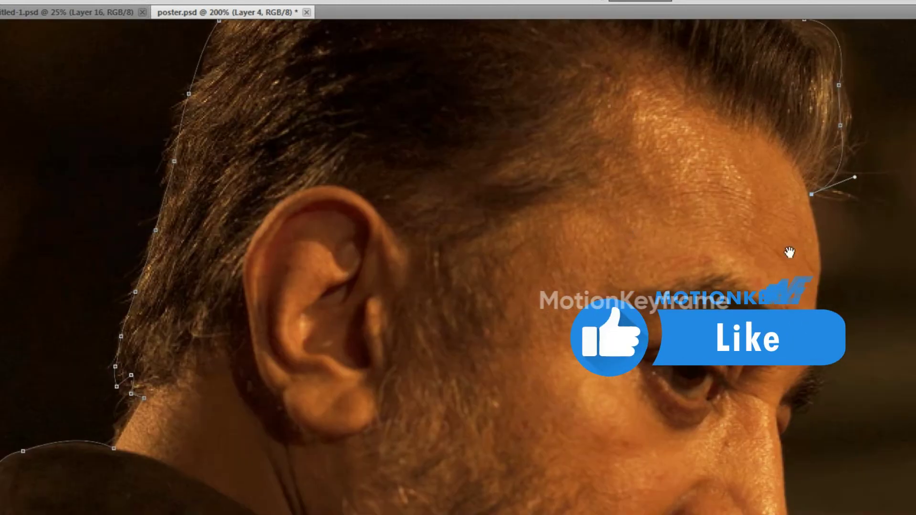
{"action": "left_click_drag", "start_coordinate": [788, 252], "coordinate": [564, 181]}
{"action": "mouse_move", "coordinate": [599, 208]}
{"action": "left_mouse_down"}
{"action": "mouse_move", "coordinate": [592, 265]}
{"action": "mouse_move", "coordinate": [592, 192]}
{"action": "left_mouse_up"}
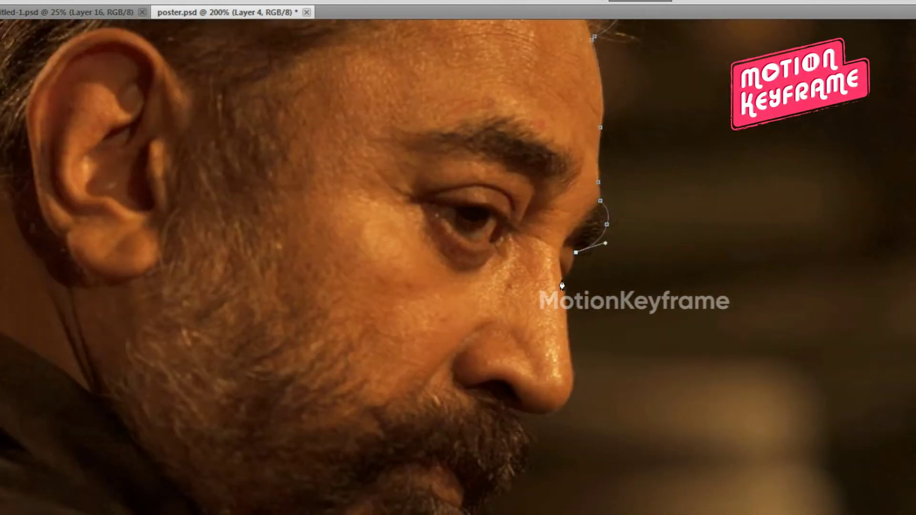
Step: Continue the outline past the brow, down the nose and under its tip
{"action": "mouse_move", "coordinate": [562, 280]}
{"action": "left_mouse_down"}
{"action": "mouse_move", "coordinate": [566, 315]}
{"action": "mouse_move", "coordinate": [594, 204]}
{"action": "left_mouse_up"}
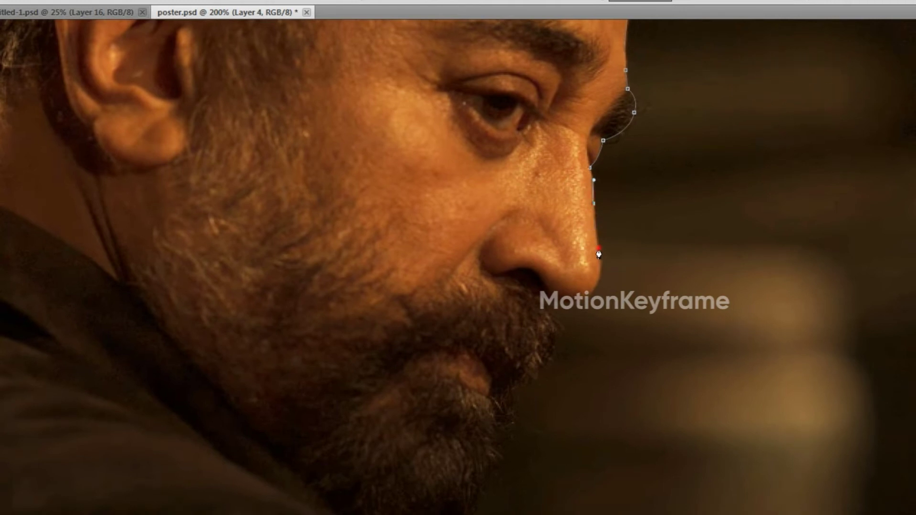
{"action": "left_click_drag", "start_coordinate": [598, 260], "coordinate": [651, 219]}
{"action": "left_click", "coordinate": [632, 258]}
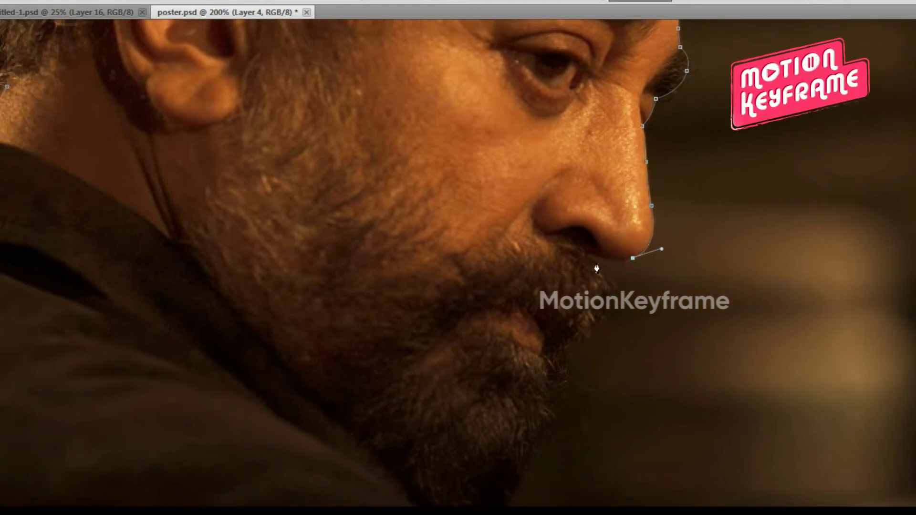
{"action": "mouse_move", "coordinate": [599, 257]}
{"action": "left_mouse_down"}
{"action": "mouse_move", "coordinate": [583, 246]}
{"action": "mouse_move", "coordinate": [608, 284]}
{"action": "left_mouse_up"}
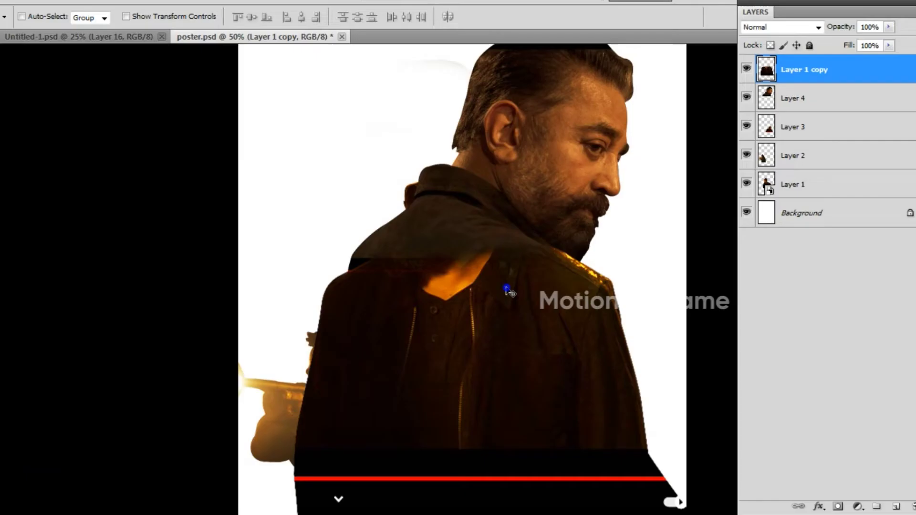
Step: Enlarge the Clone Stamp brush to 200 and clone dark jacket texture over a red streak
{"action": "right_click", "coordinate": [507, 290]}
{"action": "left_click", "coordinate": [524, 296]}
{"action": "key", "text": "s"}
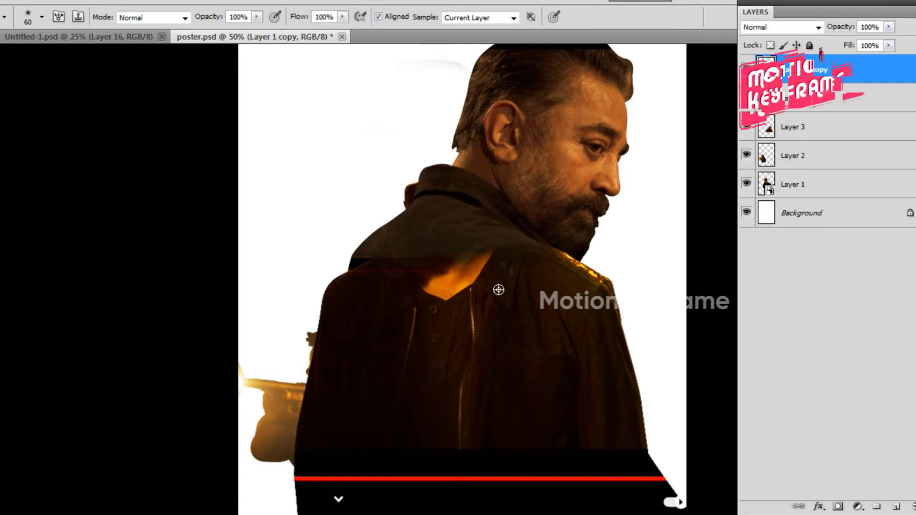
{"action": "key", "text": "bracketright"}
{"action": "key", "text": "bracketright"}
{"action": "key", "text": "bracketright"}
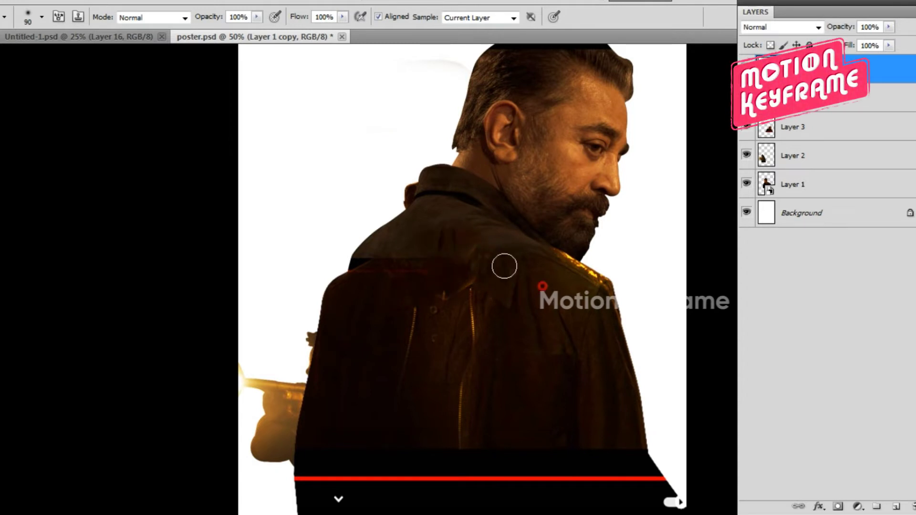
{"action": "key", "text": "bracketright"}
{"action": "key", "text": "bracketright"}
{"action": "key", "text": "bracketright"}
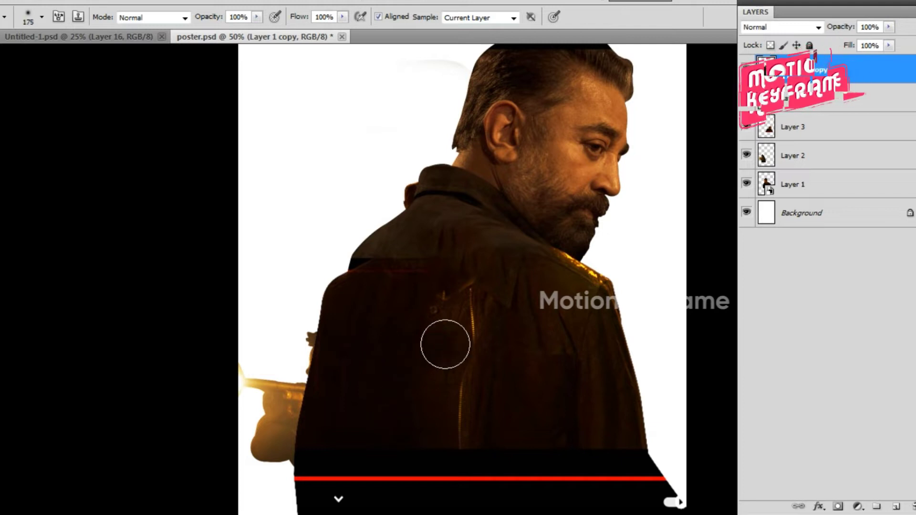
{"action": "left_click_drag", "start_coordinate": [415, 425], "coordinate": [504, 422]}
Step: Cover the remaining red streaks on the jacket, adjusting the brush to 80 then 100
{"action": "left_click_drag", "start_coordinate": [368, 328], "coordinate": [449, 344]}
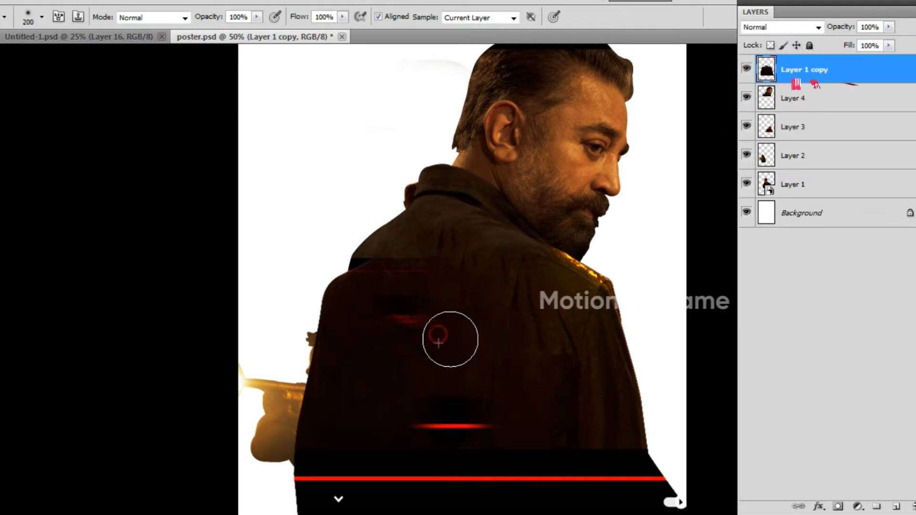
{"action": "key", "text": "bracketleft"}
{"action": "key", "text": "bracketleft"}
{"action": "key", "text": "bracketleft"}
{"action": "mouse_move", "coordinate": [372, 290]}
{"action": "left_mouse_down"}
{"action": "mouse_move", "coordinate": [333, 300]}
{"action": "mouse_move", "coordinate": [370, 317]}
{"action": "left_mouse_up"}
{"action": "key", "text": "bracketright"}
{"action": "key", "text": "bracketright"}
Step: Trace the upper-left shoulder into a curved path, trim outside it, and clone out another streak
{"action": "key", "text": "v"}
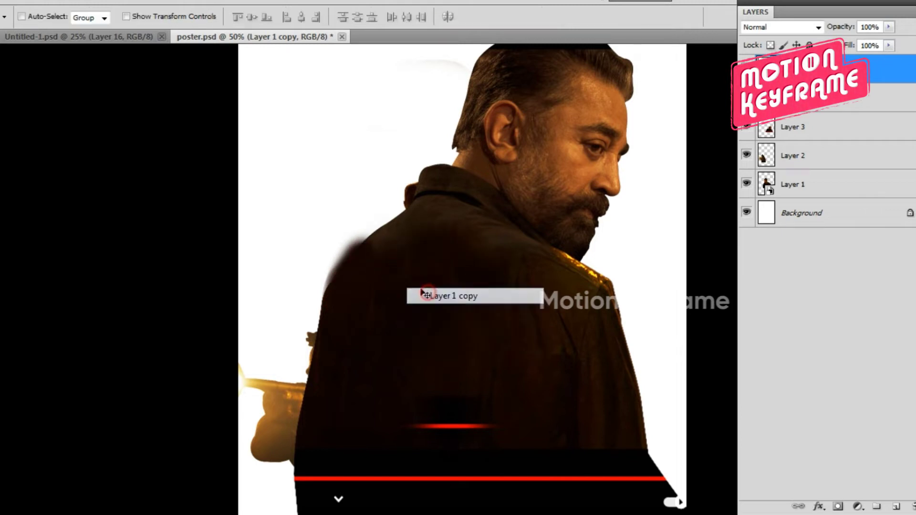
{"action": "key", "text": "p"}
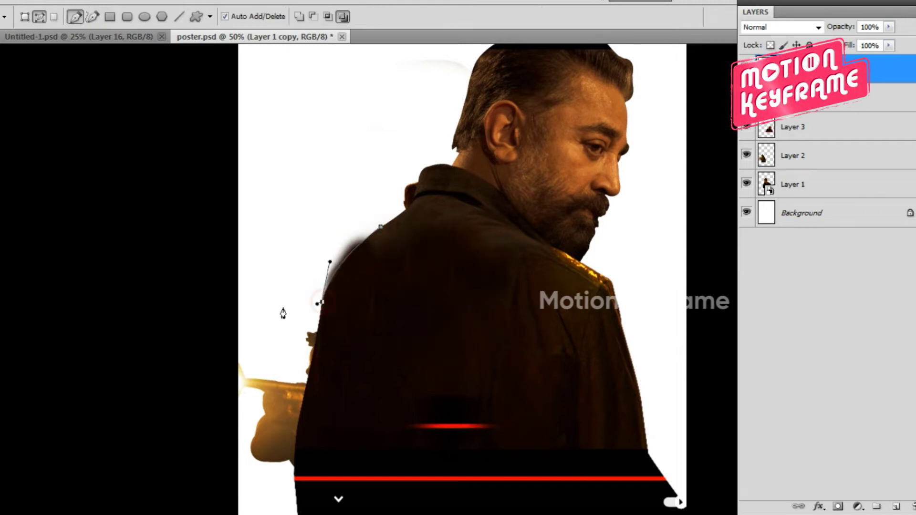
{"action": "left_click", "coordinate": [376, 220]}
{"action": "key", "text": "ctrl+Return"}
{"action": "key", "text": "v"}
{"action": "key", "text": "s"}
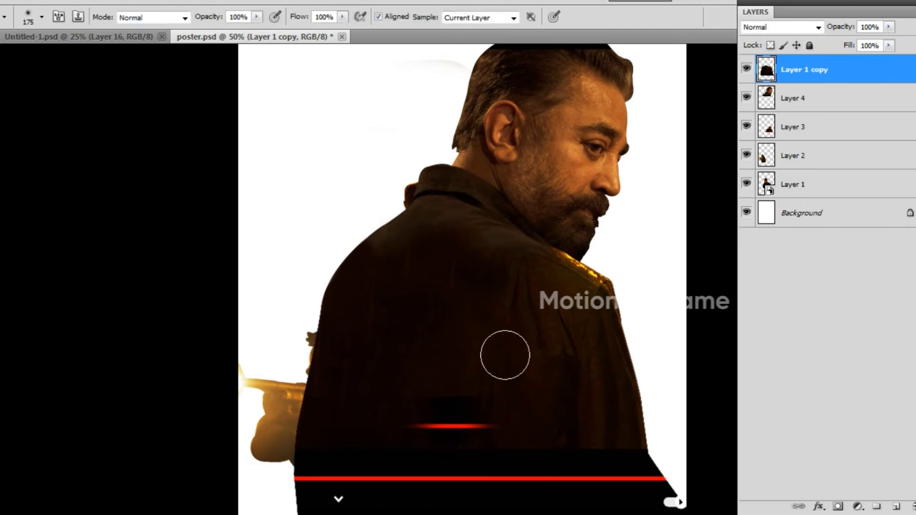
{"action": "mouse_move", "coordinate": [470, 430]}
{"action": "left_mouse_down"}
{"action": "mouse_move", "coordinate": [429, 435]}
{"action": "mouse_move", "coordinate": [559, 463]}
{"action": "mouse_move", "coordinate": [462, 446]}
{"action": "left_mouse_up"}
Step: Darken the lower-left jacket stripes, then sample hair and clone it over the black band
{"action": "scroll", "coordinate": [634, 495], "scroll_direction": "down", "scroll_amount": 2}
{"action": "mouse_move", "coordinate": [345, 446]}
{"action": "left_mouse_down"}
{"action": "mouse_move", "coordinate": [296, 470]}
{"action": "mouse_move", "coordinate": [477, 492]}
{"action": "left_mouse_up"}
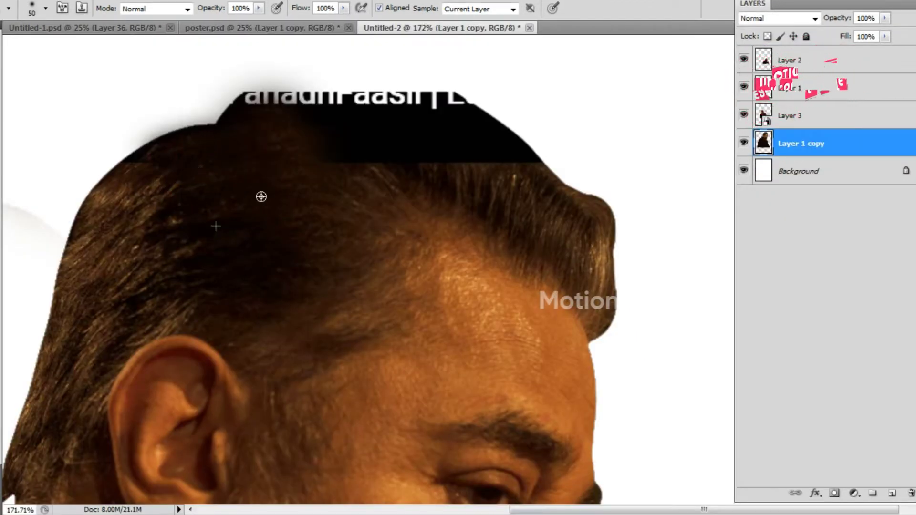
{"action": "left_click", "coordinate": [261, 196], "text": "alt"}
{"action": "left_click_drag", "start_coordinate": [190, 175], "coordinate": [174, 162]}
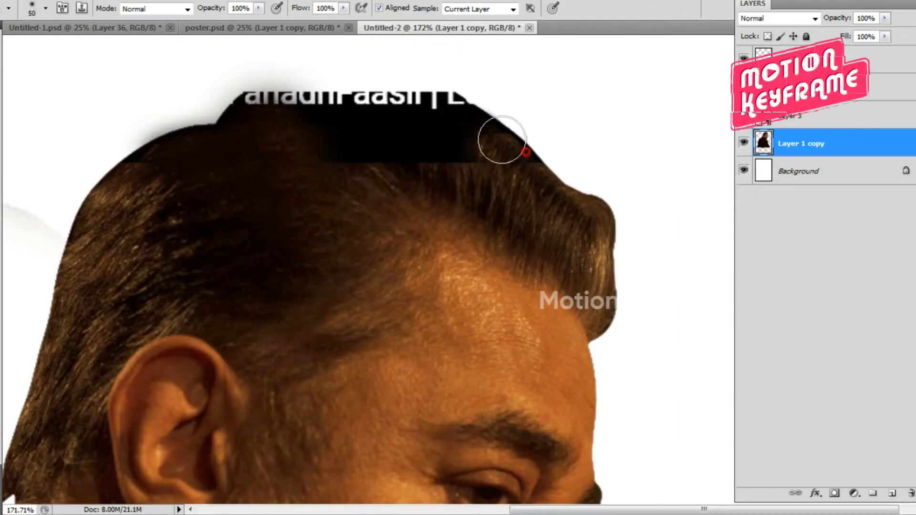
{"action": "left_click_drag", "start_coordinate": [505, 139], "coordinate": [509, 190]}
{"action": "left_click_drag", "start_coordinate": [458, 152], "coordinate": [358, 121]}
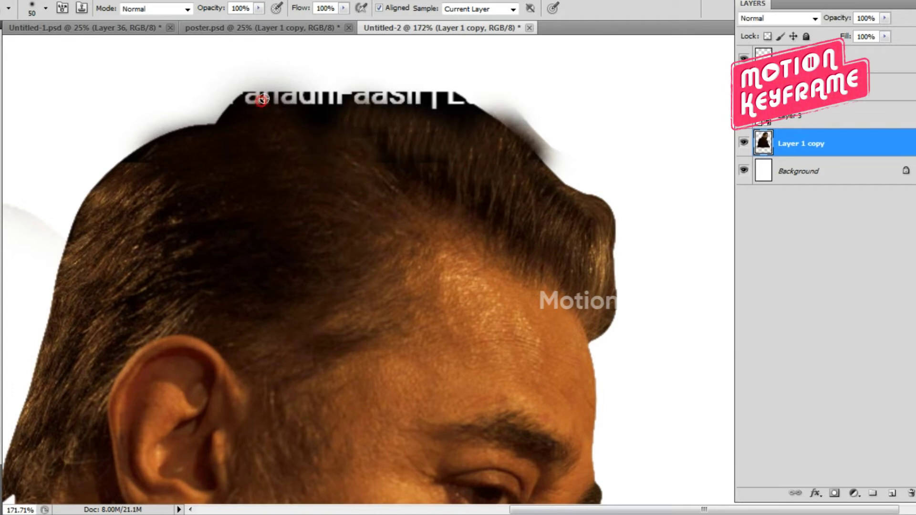
Step: Stamp dark hair over the leftover title text, the left hairline and the top of the head
{"action": "left_click", "coordinate": [302, 93]}
{"action": "left_click_drag", "start_coordinate": [384, 107], "coordinate": [450, 113]}
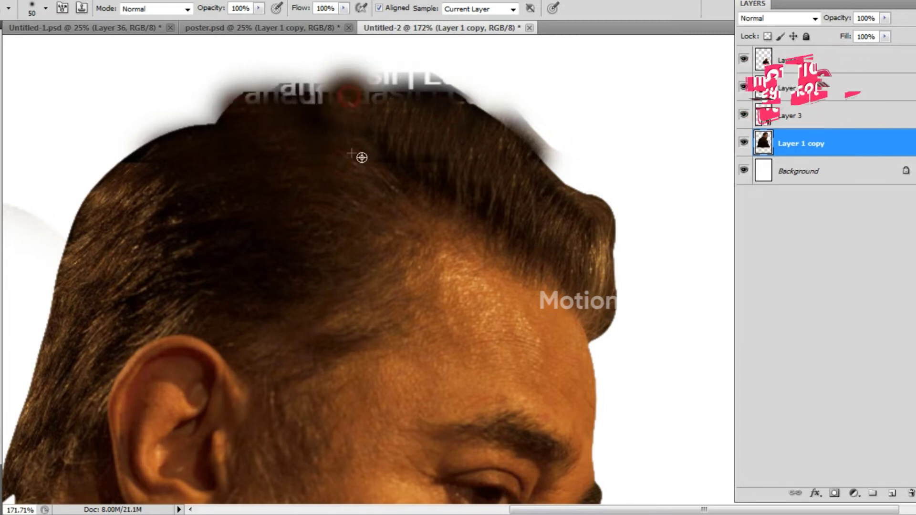
{"action": "left_click_drag", "start_coordinate": [343, 106], "coordinate": [238, 89]}
{"action": "left_click_drag", "start_coordinate": [363, 97], "coordinate": [379, 82]}
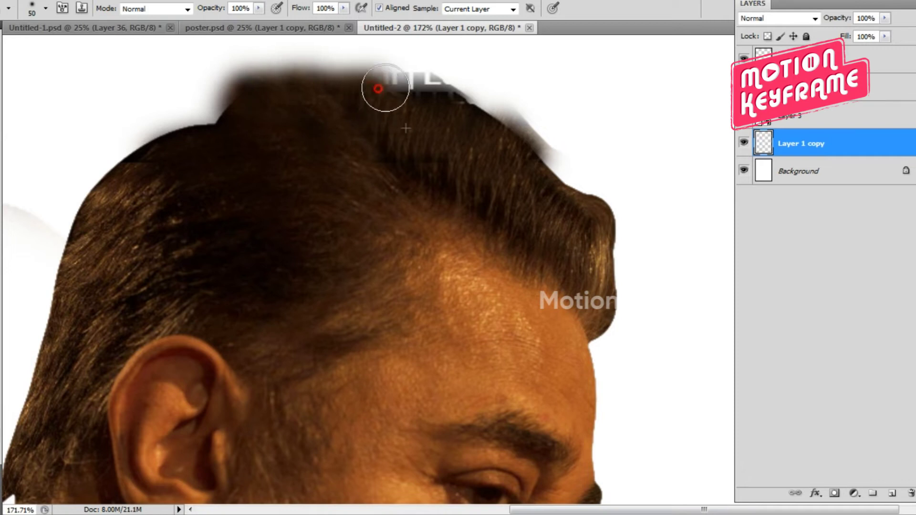
{"action": "left_click", "coordinate": [276, 110], "text": "alt"}
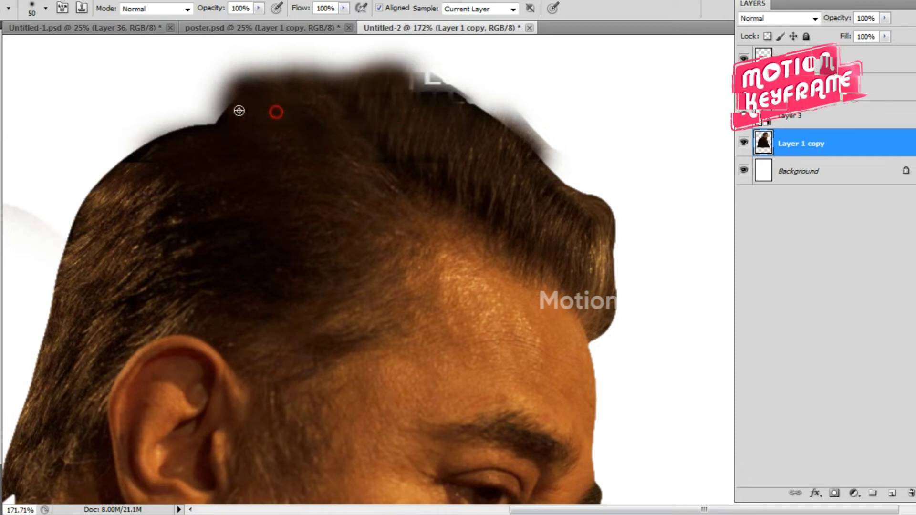
{"action": "mouse_move", "coordinate": [223, 109]}
{"action": "left_mouse_down"}
{"action": "mouse_move", "coordinate": [206, 91]}
{"action": "mouse_move", "coordinate": [224, 97]}
{"action": "left_mouse_up"}
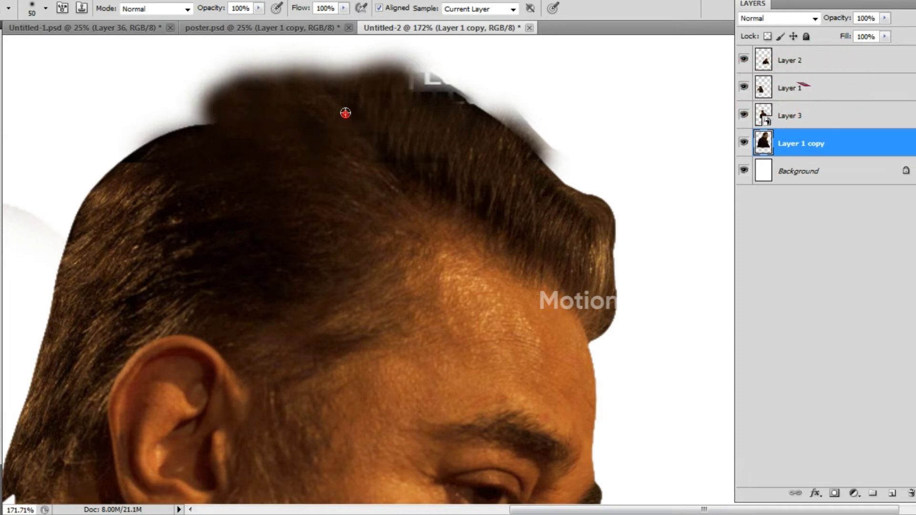
{"action": "mouse_move", "coordinate": [345, 112]}
{"action": "left_mouse_down"}
{"action": "mouse_move", "coordinate": [328, 71]}
{"action": "mouse_move", "coordinate": [364, 77]}
{"action": "left_mouse_up"}
{"action": "key", "text": "v"}
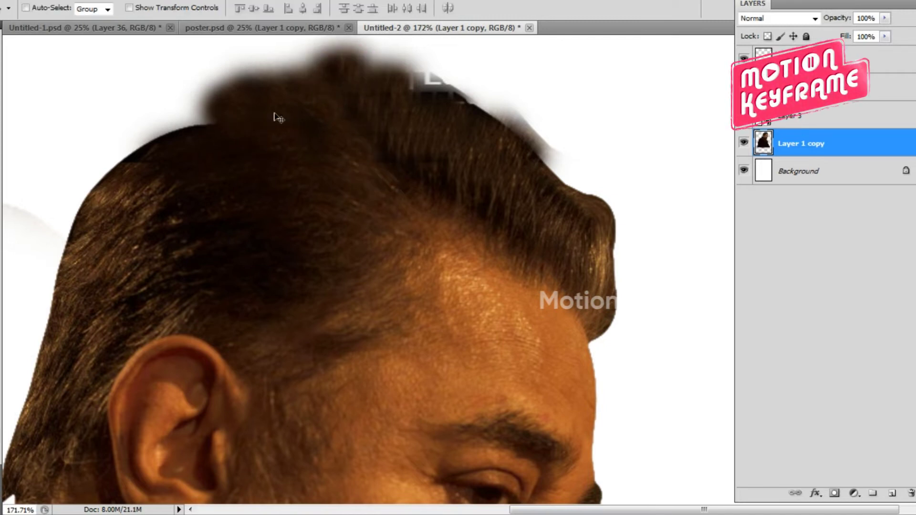
{"action": "right_click", "coordinate": [279, 118]}
{"action": "key", "text": "Escape"}
{"action": "key", "text": "p"}
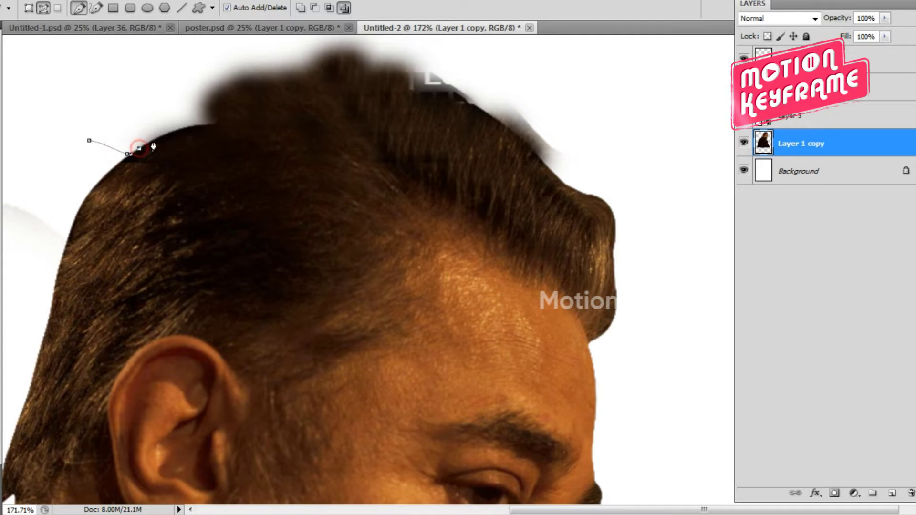
Step: Place Pen anchors along the man's hairline, across the crown and down the side of his hair
{"action": "left_click", "coordinate": [165, 138]}
{"action": "left_click_drag", "start_coordinate": [206, 127], "coordinate": [212, 122]}
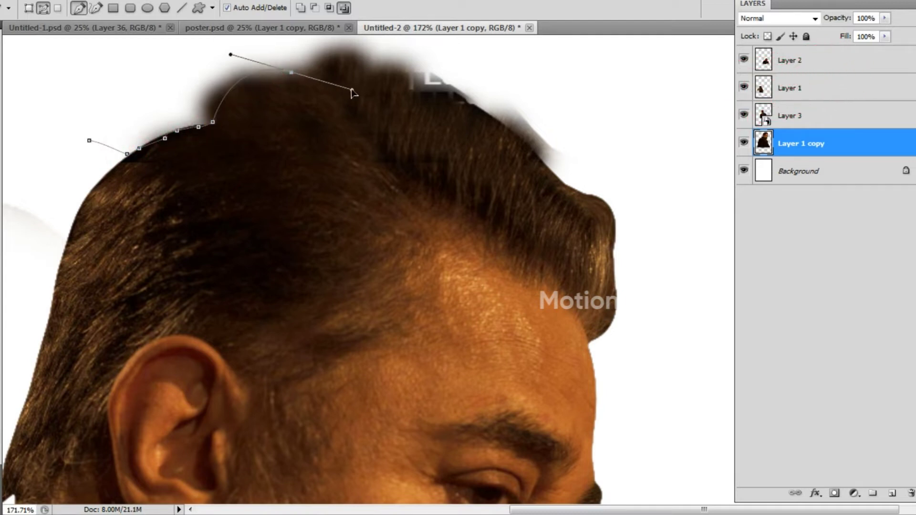
{"action": "left_click_drag", "start_coordinate": [372, 66], "coordinate": [389, 77]}
{"action": "left_click", "coordinate": [438, 85]}
{"action": "left_click", "coordinate": [456, 96]}
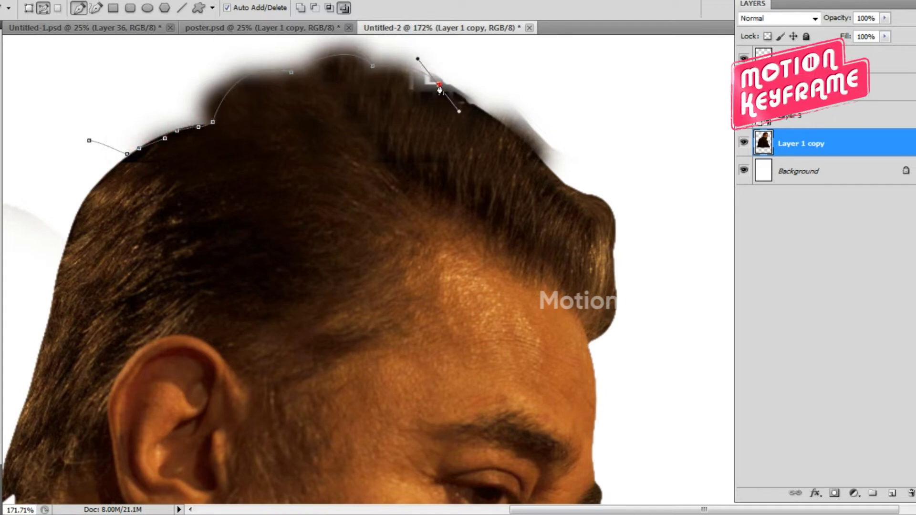
{"action": "left_click", "coordinate": [491, 116]}
{"action": "left_click_drag", "start_coordinate": [553, 179], "coordinate": [556, 200]}
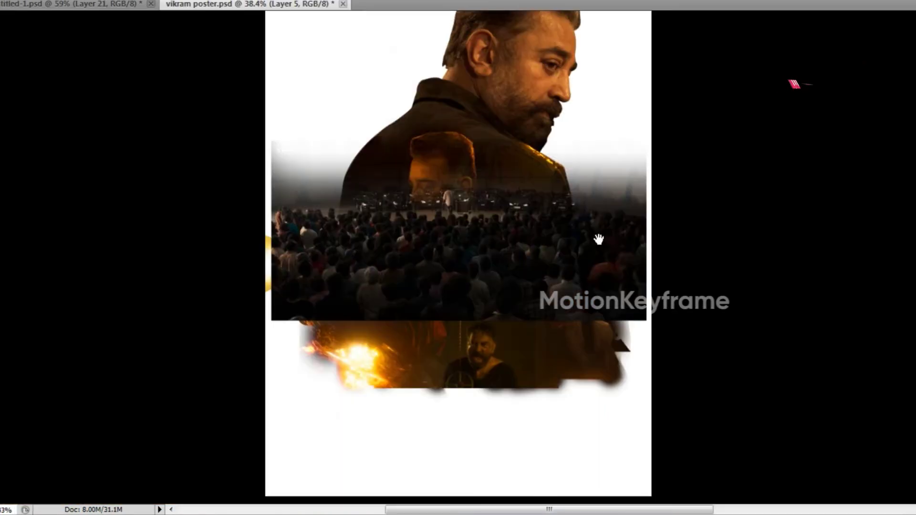
Step: Pick the crowd layer and widen it with Free Transform to reach the canvas edges
{"action": "right_click", "coordinate": [597, 236]}
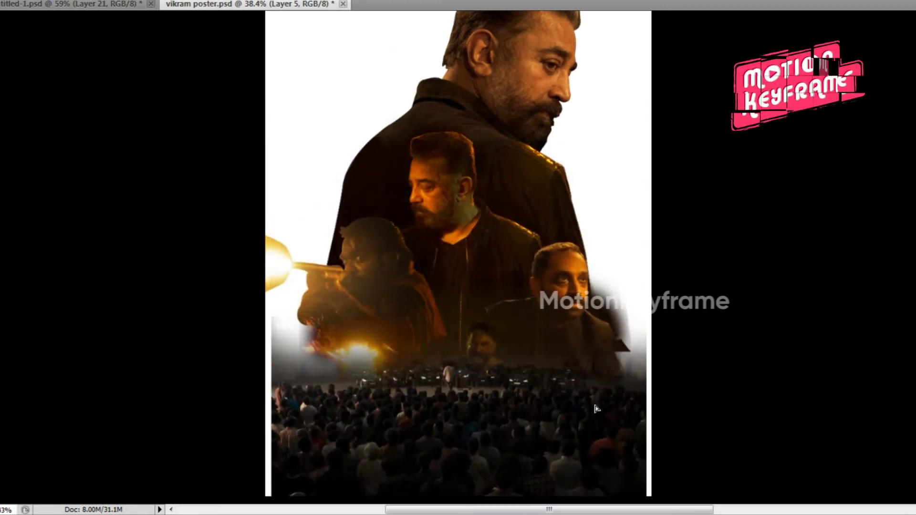
{"action": "key", "text": "ctrl+t"}
{"action": "left_click_drag", "start_coordinate": [649, 317], "coordinate": [654, 310]}
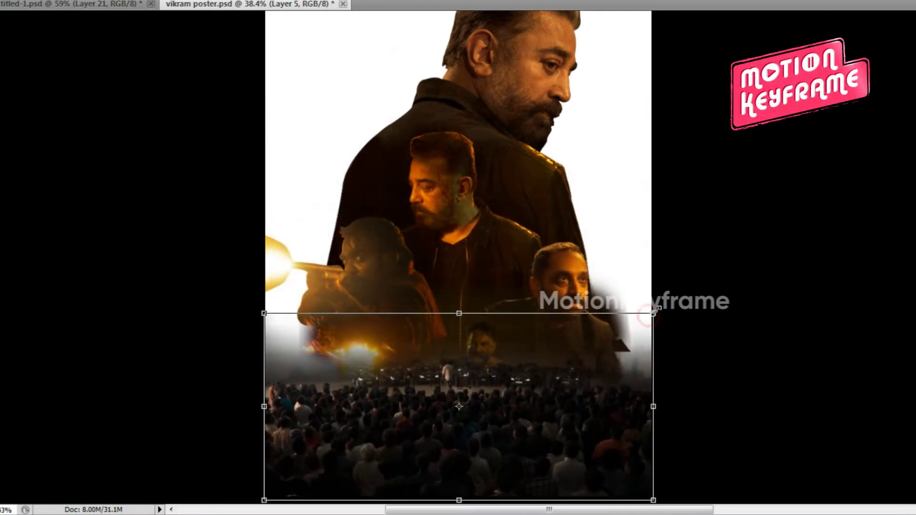
{"action": "key", "text": "Return"}
{"action": "key", "text": "b"}
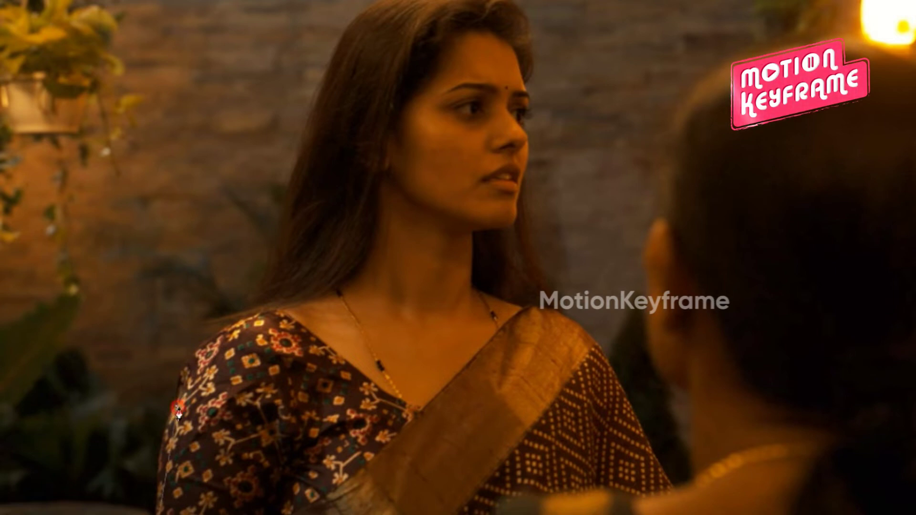
Step: Place a curved anchor continuing the Pen outline around the woman
{"action": "left_click_drag", "start_coordinate": [177, 409], "coordinate": [208, 389]}
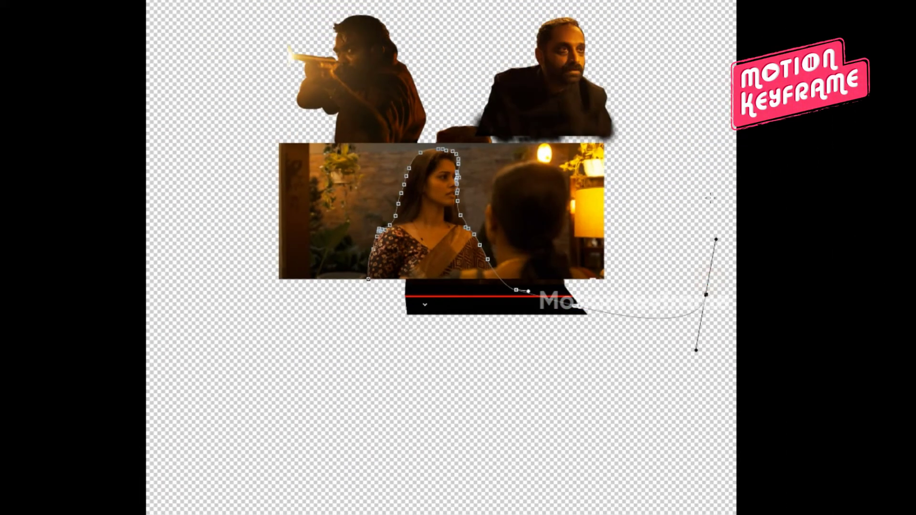
Step: Close the woman's outline, turn it into a selection and feather it
{"action": "left_click_drag", "start_coordinate": [217, 50], "coordinate": [238, 33]}
{"action": "left_click_drag", "start_coordinate": [151, 182], "coordinate": [164, 261]}
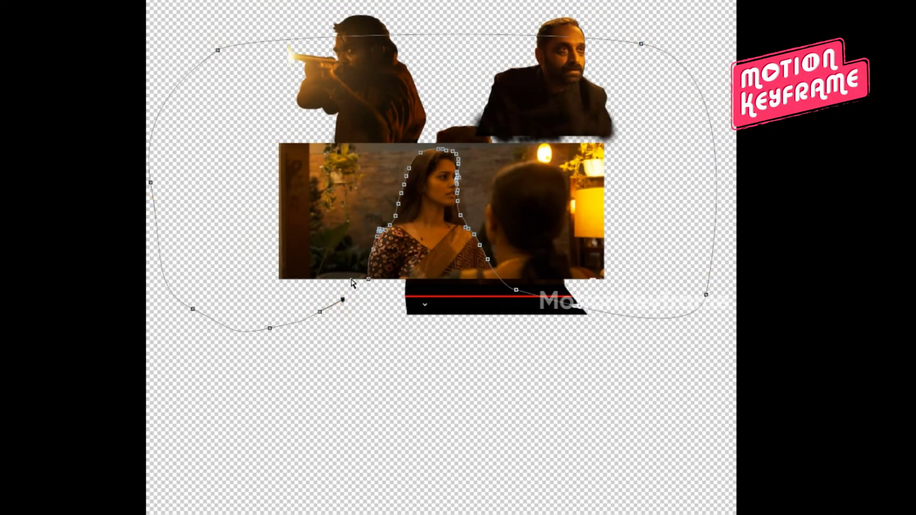
{"action": "key", "text": "ctrl+Return"}
{"action": "key", "text": "shift+F6"}
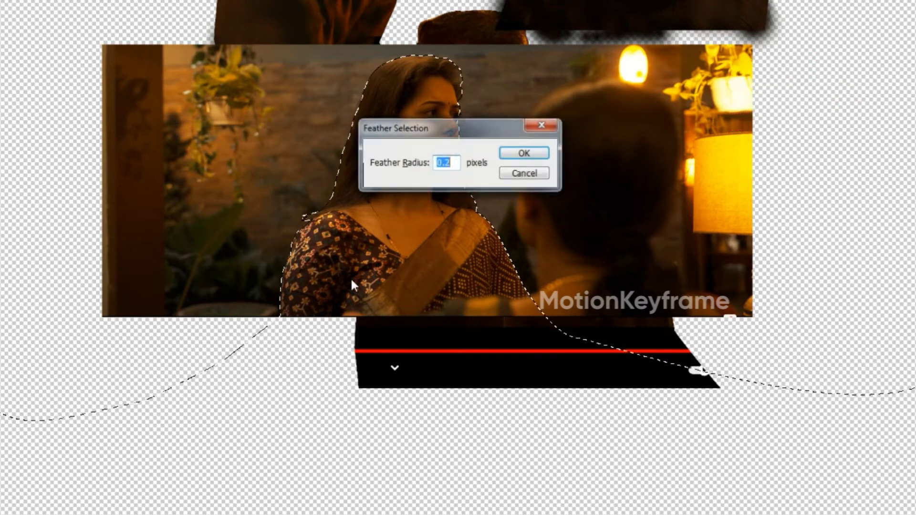
{"action": "key", "text": "Return"}
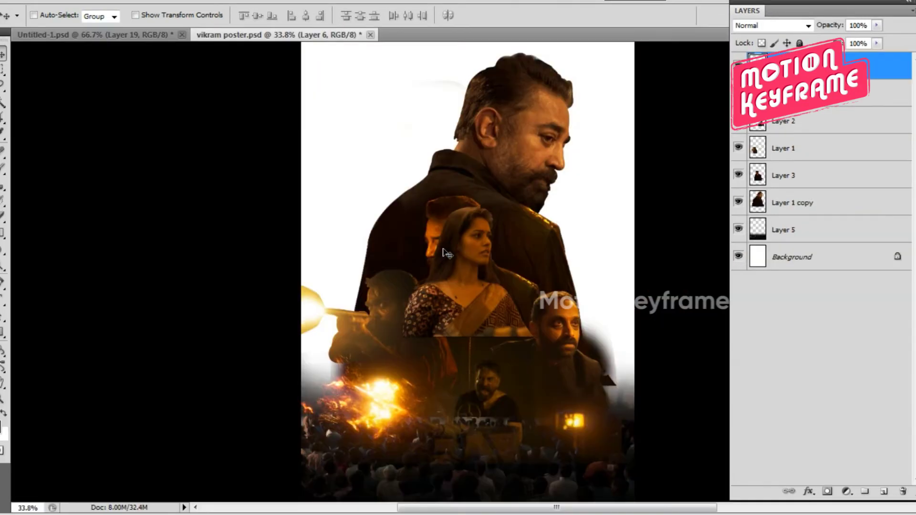
Step: Position the woman's cutout on the poster, zooming in and out to check placement
{"action": "left_click_drag", "start_coordinate": [475, 252], "coordinate": [471, 348]}
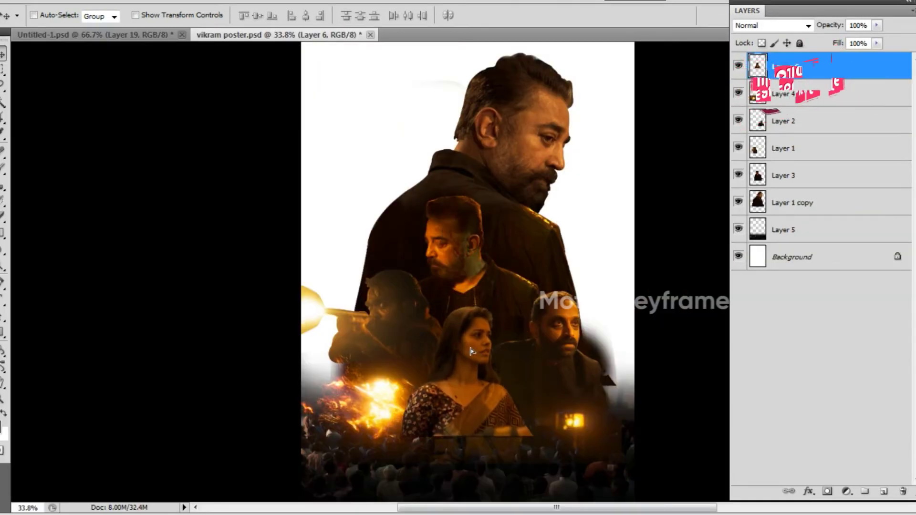
{"action": "key", "text": "z"}
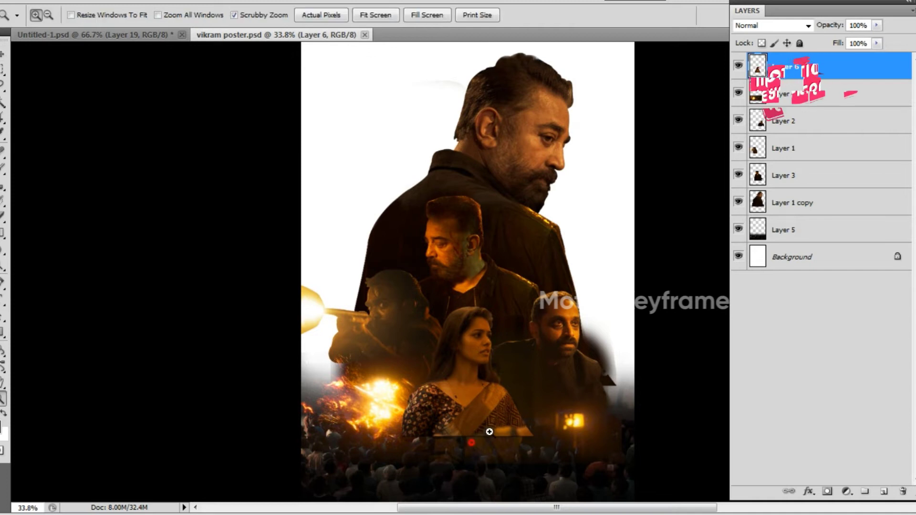
{"action": "left_click", "coordinate": [491, 432]}
{"action": "key", "text": "v"}
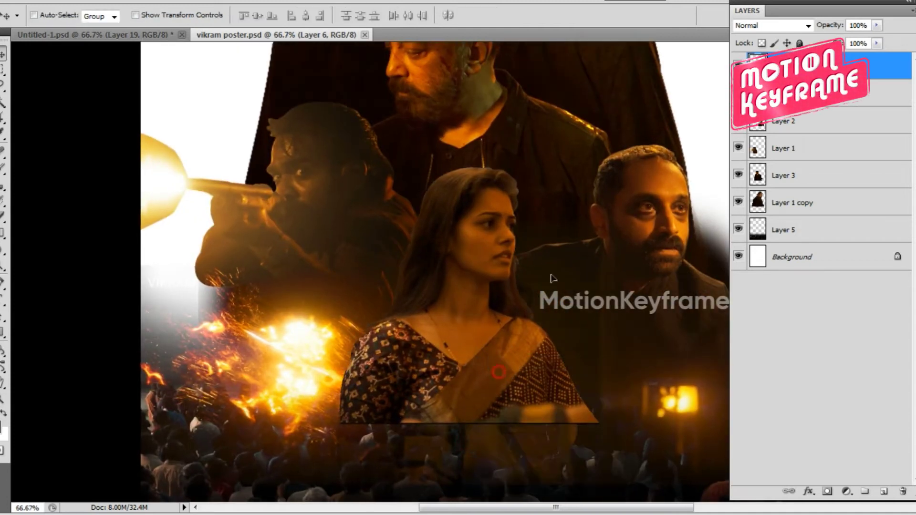
{"action": "left_click_drag", "start_coordinate": [412, 389], "coordinate": [472, 261]}
{"action": "key", "text": "z"}
{"action": "left_click", "coordinate": [471, 261], "text": "alt"}
{"action": "key", "text": "v"}
Step: Scale the woman's cutout to about 69% and set it lower between the actors
{"action": "key", "text": "ctrl+t"}
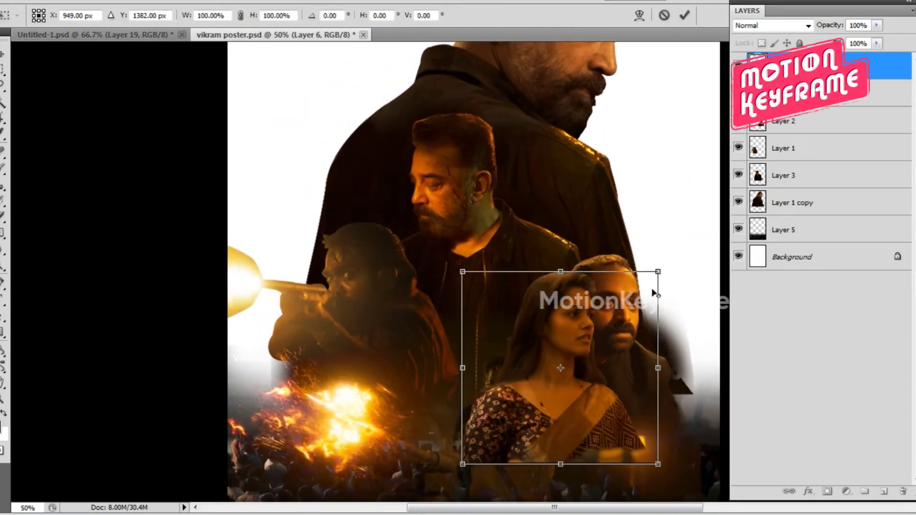
{"action": "left_click_drag", "start_coordinate": [659, 272], "coordinate": [621, 300]}
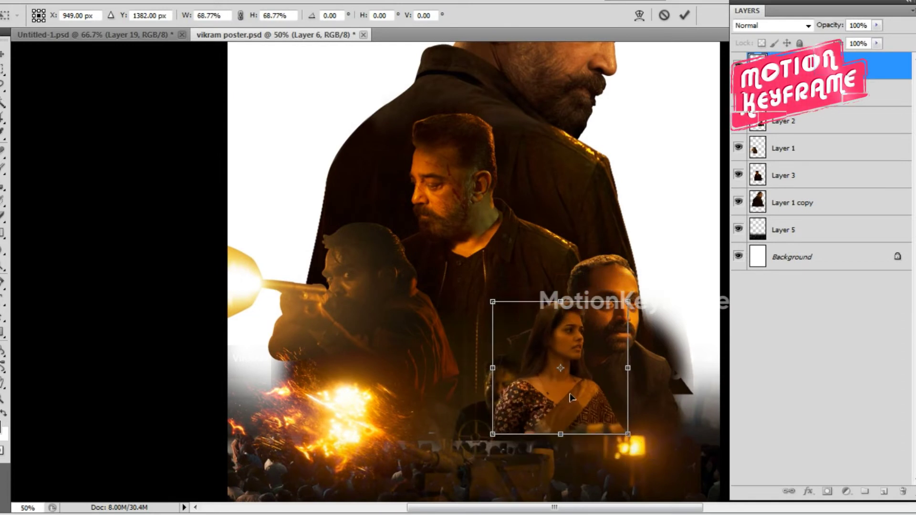
{"action": "left_click_drag", "start_coordinate": [570, 395], "coordinate": [569, 418]}
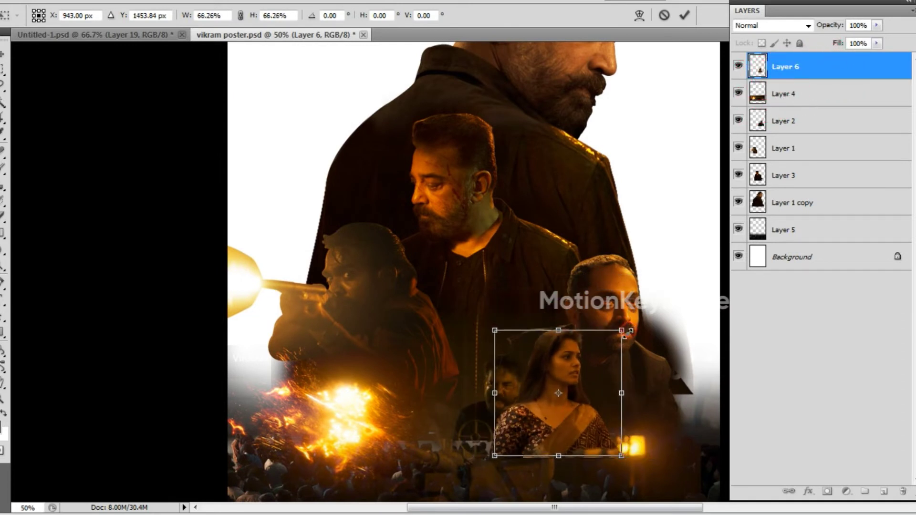
{"action": "key", "text": "Return"}
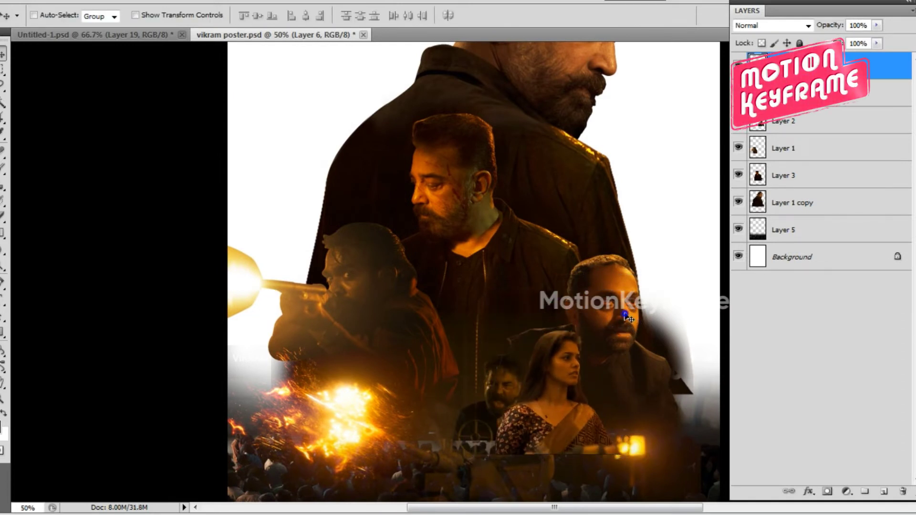
Step: Select Layer 4 from the canvas and shift it upward on the poster
{"action": "right_click", "coordinate": [639, 321]}
{"action": "left_click", "coordinate": [651, 321]}
{"action": "left_click_drag", "start_coordinate": [595, 337], "coordinate": [606, 284]}
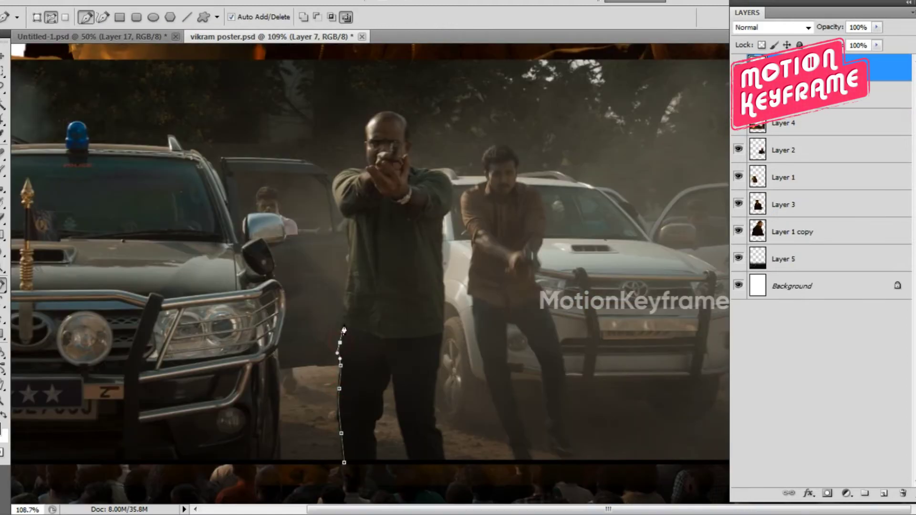
{"action": "key", "text": "ctrl+plus"}
{"action": "key", "text": "ctrl+plus"}
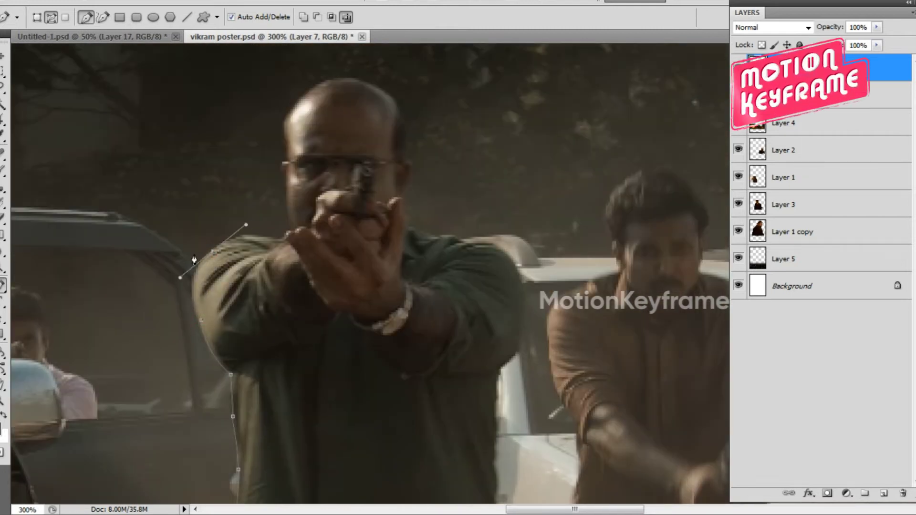
Step: Continue the Pen outline down the right side of the gunman's head toward his shoulder
{"action": "left_click", "coordinate": [270, 239], "text": "alt"}
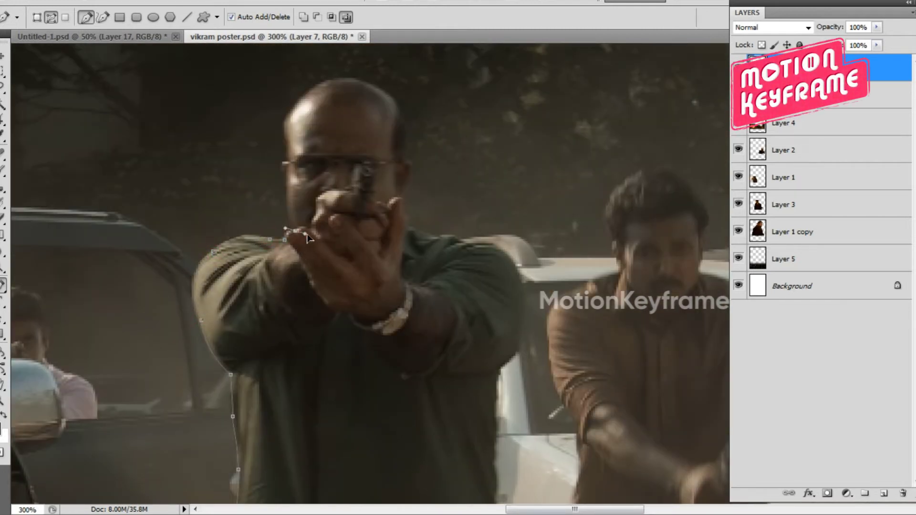
{"action": "key", "text": "ctrl+plus"}
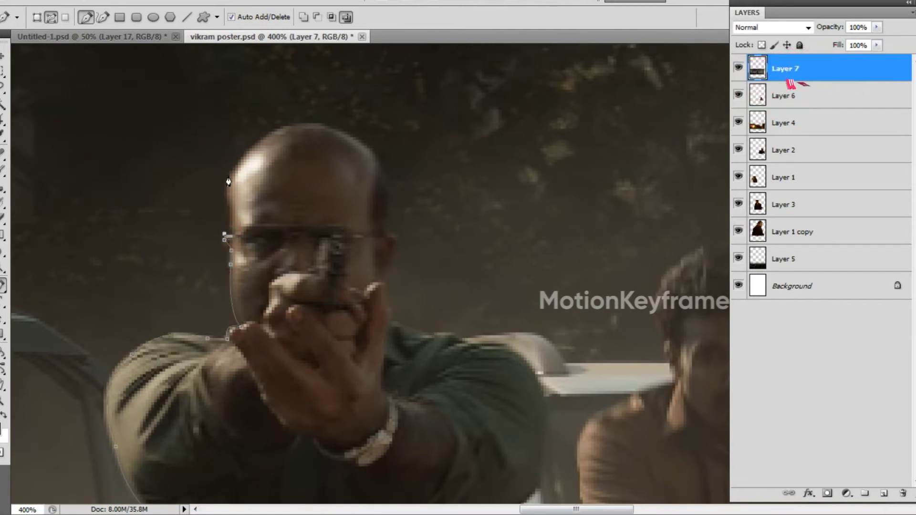
{"action": "left_click", "coordinate": [377, 169]}
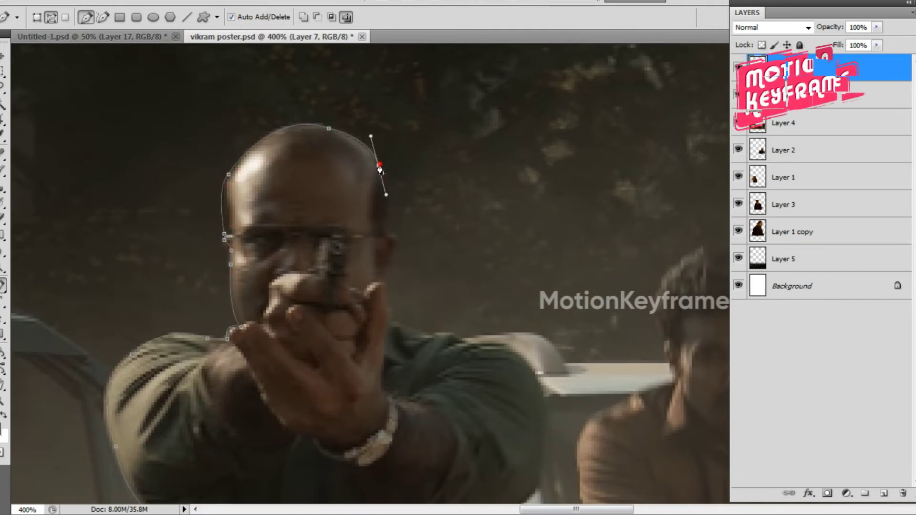
{"action": "left_click", "coordinate": [391, 216]}
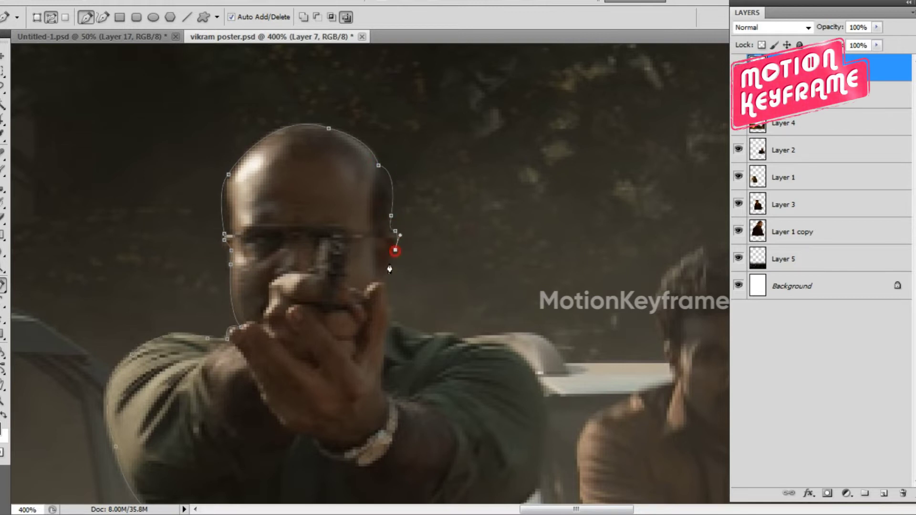
{"action": "left_click", "coordinate": [395, 249]}
{"action": "left_click", "coordinate": [384, 280]}
{"action": "left_click_drag", "start_coordinate": [393, 299], "coordinate": [374, 217]}
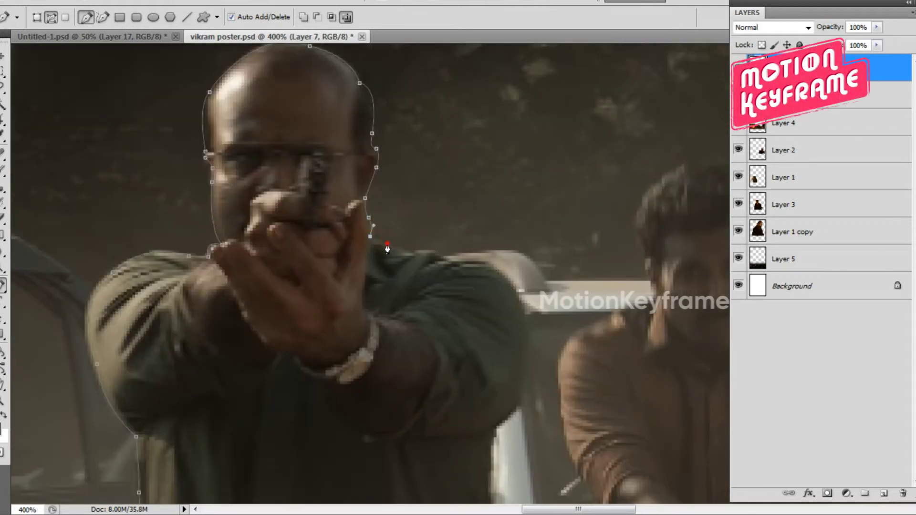
{"action": "scroll", "coordinate": [530, 319], "scroll_direction": "down", "scroll_amount": 5}
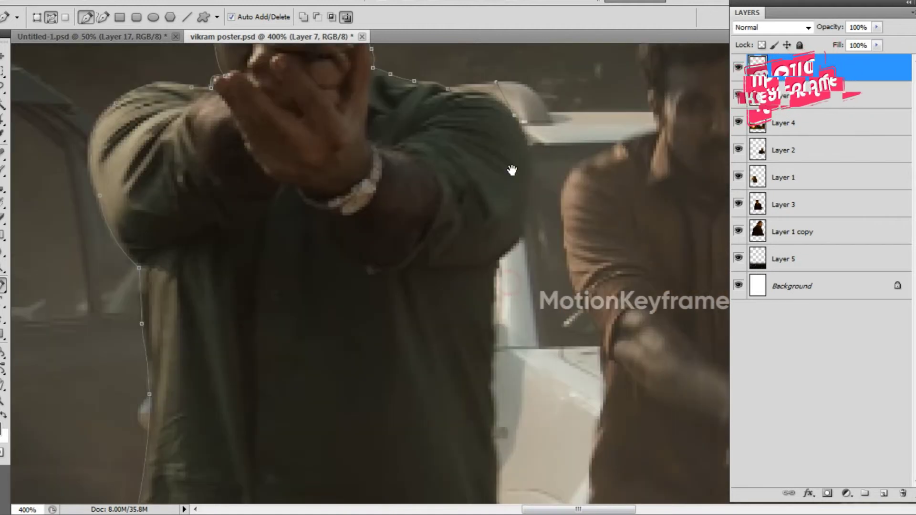
Step: Add anchors down the right edge of the gunman's jacket to its lower hem
{"action": "left_click", "coordinate": [526, 195]}
{"action": "scroll", "coordinate": [501, 264], "scroll_direction": "down", "scroll_amount": 4}
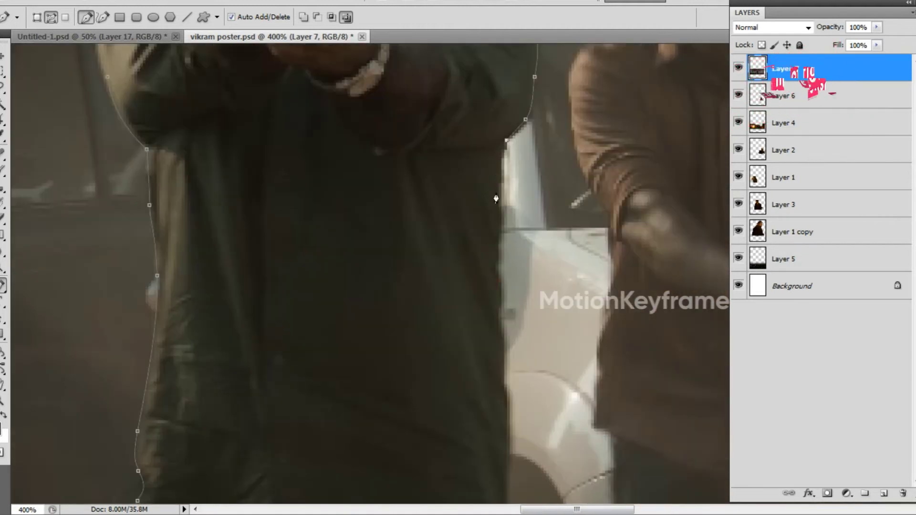
{"action": "left_click", "coordinate": [501, 264]}
{"action": "left_click", "coordinate": [498, 301]}
{"action": "scroll", "coordinate": [501, 286], "scroll_direction": "down", "scroll_amount": 3}
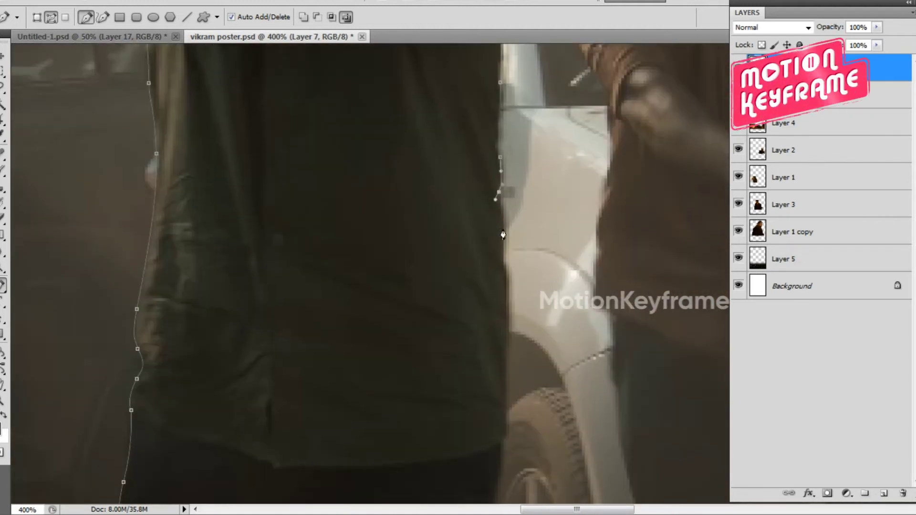
{"action": "left_click", "coordinate": [507, 276]}
{"action": "scroll", "coordinate": [511, 239], "scroll_direction": "down", "scroll_amount": 4}
Step: Trace the outer edge of the gunman's trouser leg
{"action": "scroll", "coordinate": [507, 290], "scroll_direction": "down", "scroll_amount": 4}
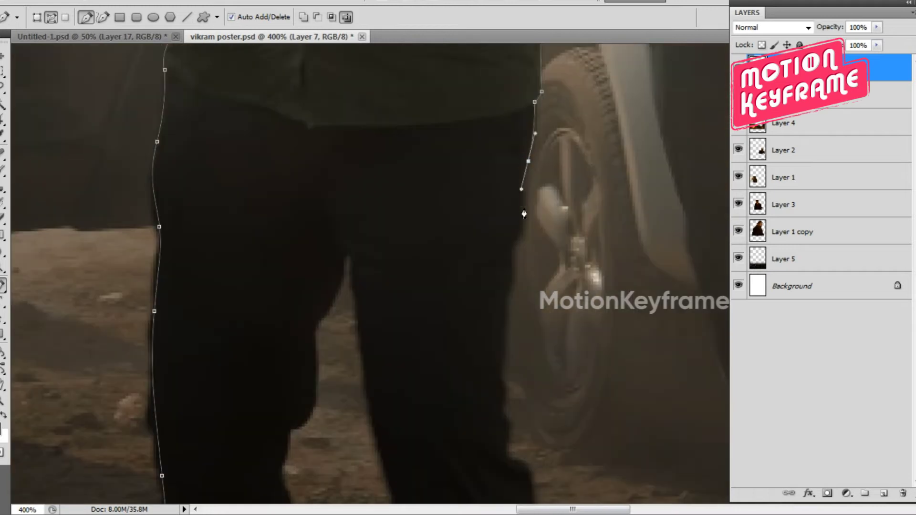
{"action": "scroll", "coordinate": [480, 373], "scroll_direction": "down", "scroll_amount": 5}
{"action": "left_click", "coordinate": [474, 160]}
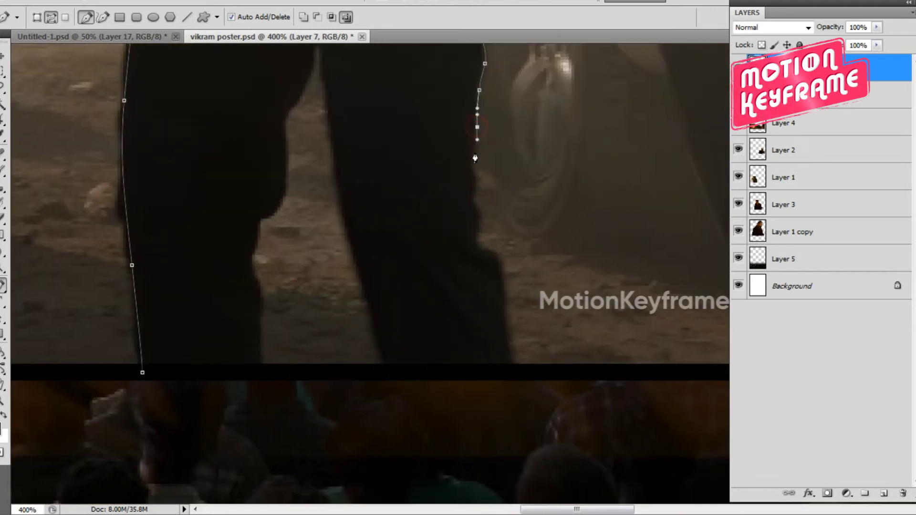
{"action": "left_click", "coordinate": [477, 185]}
{"action": "left_click", "coordinate": [480, 210]}
{"action": "left_click", "coordinate": [483, 226]}
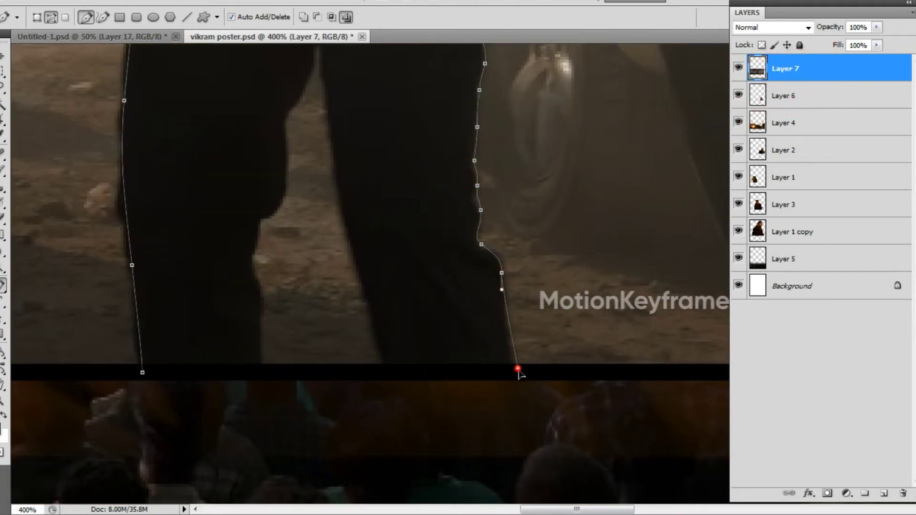
{"action": "key", "text": "ctrl+minus"}
{"action": "key", "text": "ctrl+minus"}
{"action": "key", "text": "ctrl+minus"}
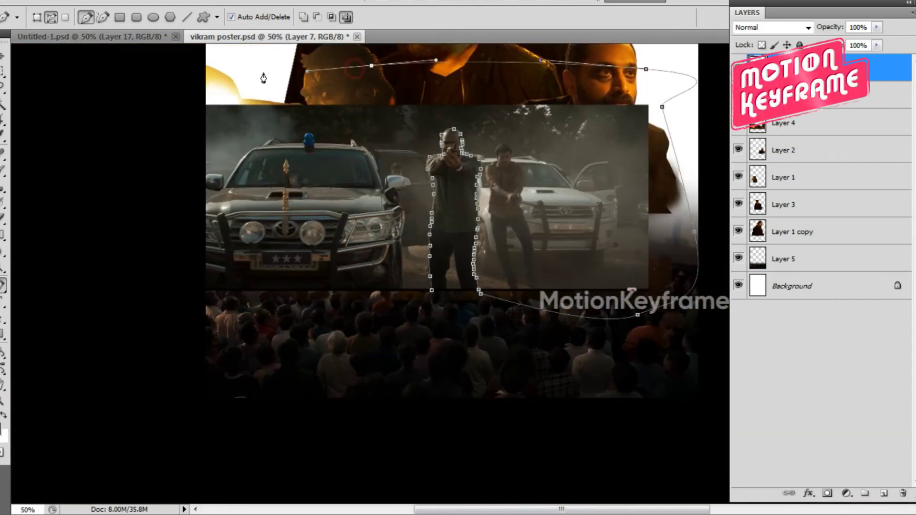
Step: Curve the path wide around the figure and trace up the gap between the legs
{"action": "left_click_drag", "start_coordinate": [389, 313], "coordinate": [402, 305]}
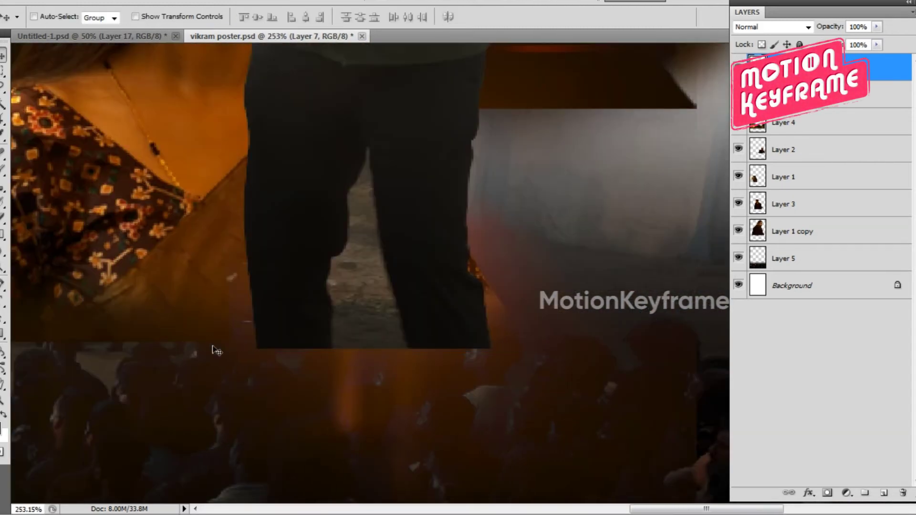
{"action": "left_click", "coordinate": [347, 195]}
{"action": "left_click", "coordinate": [361, 169]}
{"action": "left_click", "coordinate": [368, 143]}
{"action": "left_click_drag", "start_coordinate": [373, 176], "coordinate": [376, 194]}
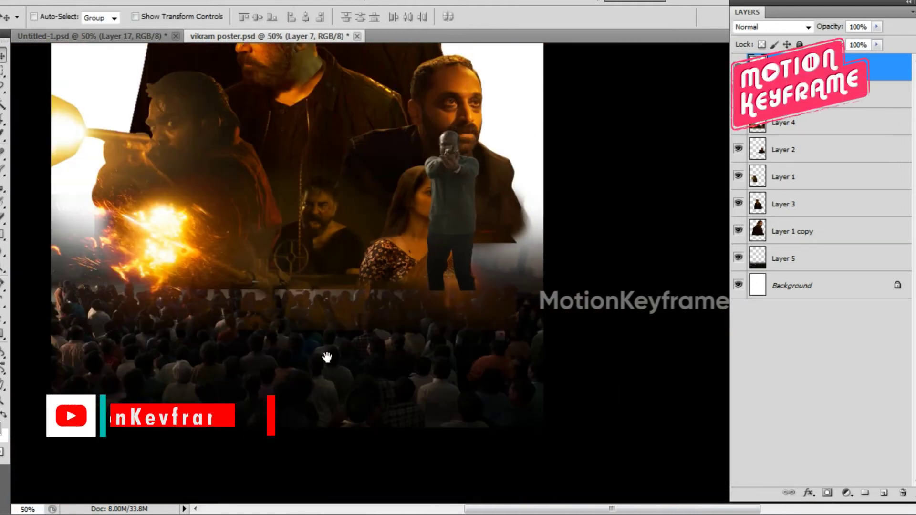
Step: Select Layer 7 and move the gunman cutout left on the poster
{"action": "right_click", "coordinate": [449, 209]}
{"action": "left_click", "coordinate": [459, 211]}
{"action": "left_click_drag", "start_coordinate": [459, 210], "coordinate": [376, 221]}
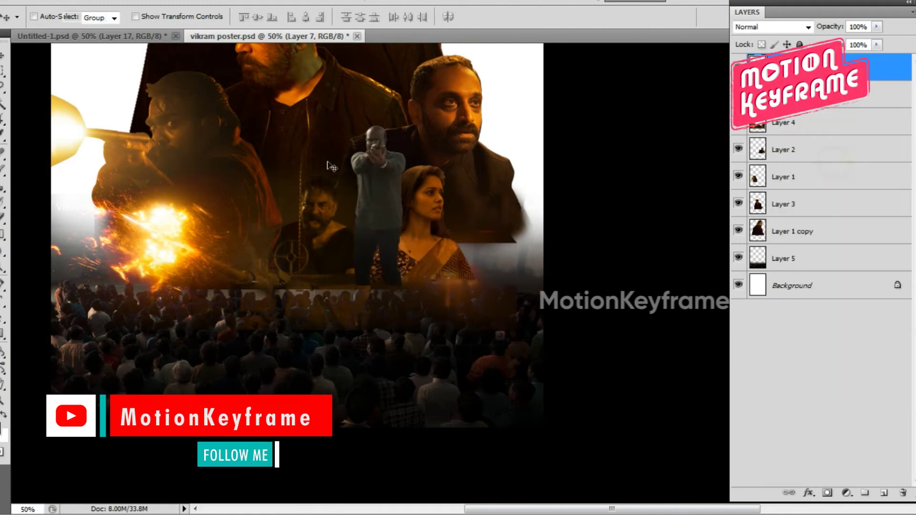
{"action": "key", "text": "ctrl+t"}
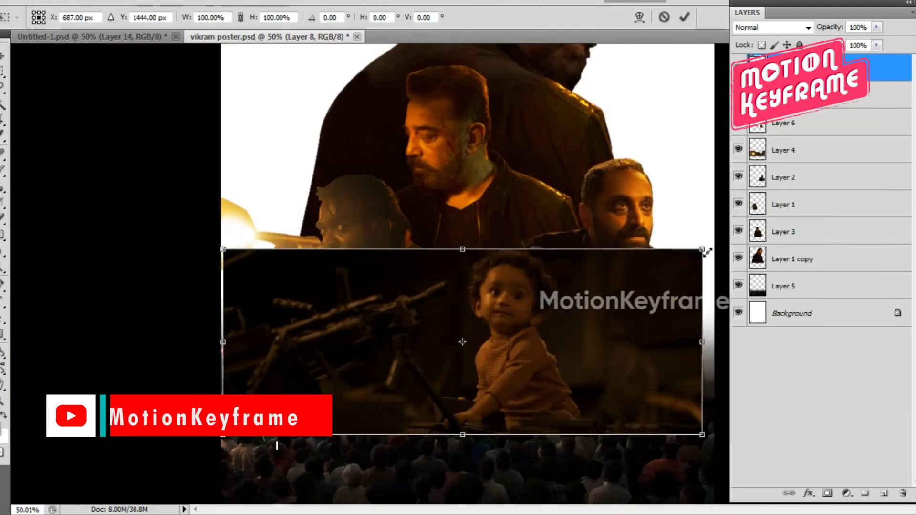
Step: Enlarge the child scene slightly and start the Pen outline up the child's back
{"action": "left_click_drag", "start_coordinate": [704, 247], "coordinate": [715, 245]}
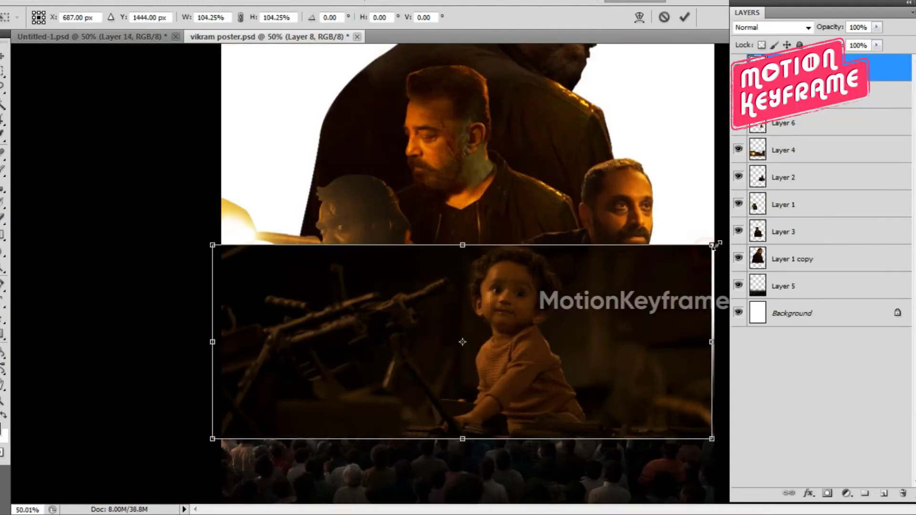
{"action": "key", "text": "Return"}
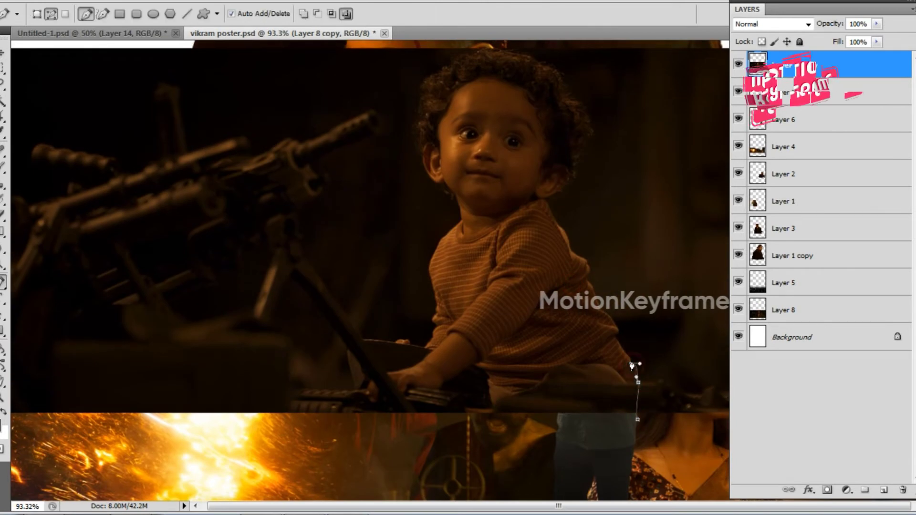
{"action": "left_click", "coordinate": [616, 335]}
{"action": "scroll", "coordinate": [597, 352], "scroll_direction": "up", "scroll_amount": 1}
{"action": "mouse_move", "coordinate": [604, 336]}
{"action": "left_mouse_down"}
{"action": "mouse_move", "coordinate": [595, 334]}
{"action": "mouse_move", "coordinate": [589, 293]}
{"action": "left_mouse_up"}
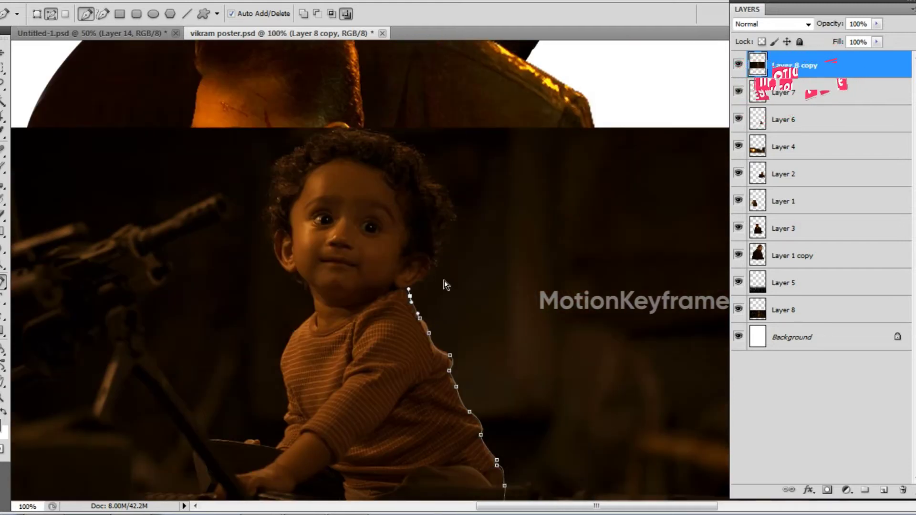
Step: Trace the outline up around the child's ear and into the hair
{"action": "scroll", "coordinate": [220, 358], "scroll_direction": "up", "scroll_amount": 5}
{"action": "left_click", "coordinate": [238, 383]}
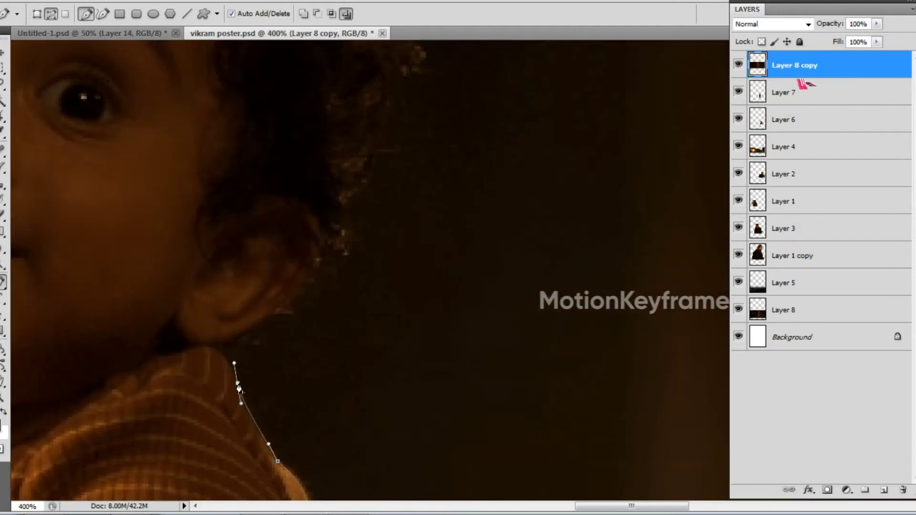
{"action": "left_click", "coordinate": [212, 344]}
{"action": "left_click_drag", "start_coordinate": [257, 323], "coordinate": [275, 305]}
{"action": "left_click", "coordinate": [307, 285]}
{"action": "scroll", "coordinate": [368, 171], "scroll_direction": "down", "scroll_amount": 1}
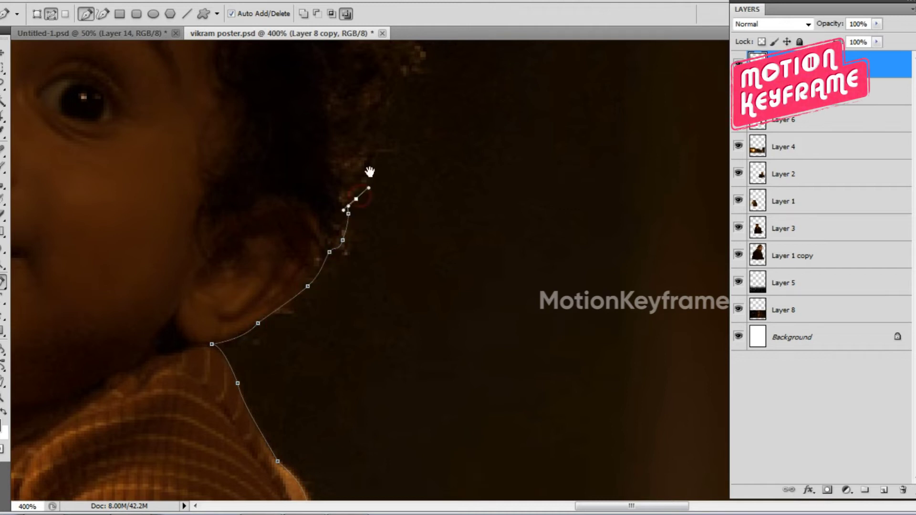
{"action": "scroll", "coordinate": [418, 337], "scroll_direction": "down", "scroll_amount": 1}
{"action": "scroll", "coordinate": [465, 293], "scroll_direction": "down", "scroll_amount": 1}
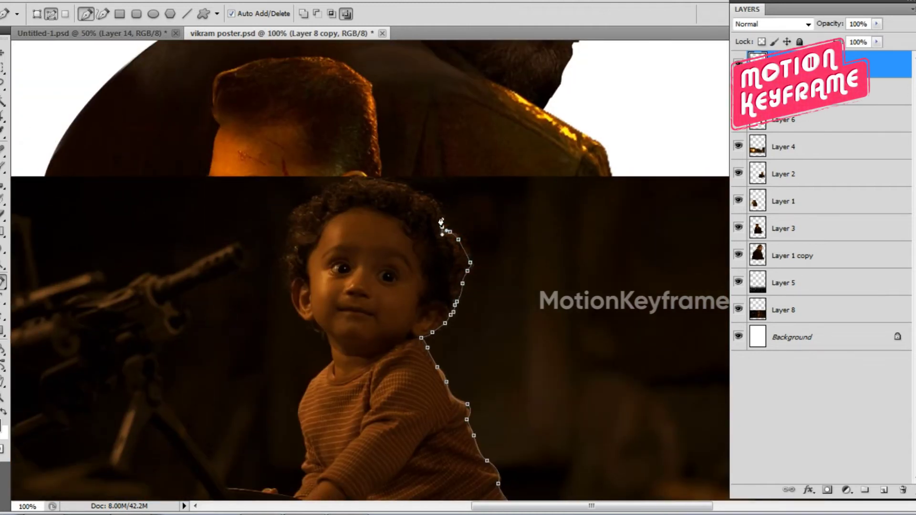
Step: Curve the path over the top of the child's hair and along the cheek
{"action": "left_click", "coordinate": [311, 202]}
{"action": "left_click_drag", "start_coordinate": [290, 233], "coordinate": [293, 267]}
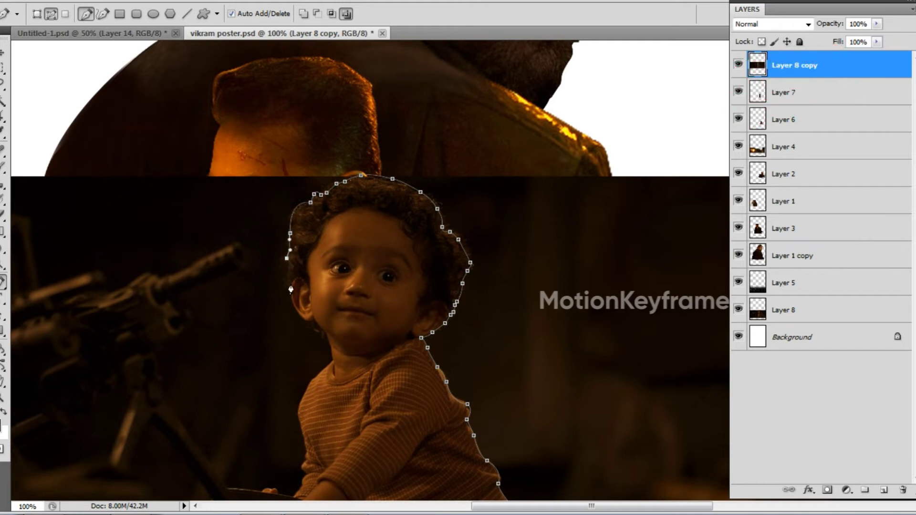
{"action": "left_click", "coordinate": [298, 314]}
{"action": "left_click_drag", "start_coordinate": [314, 318], "coordinate": [321, 307]}
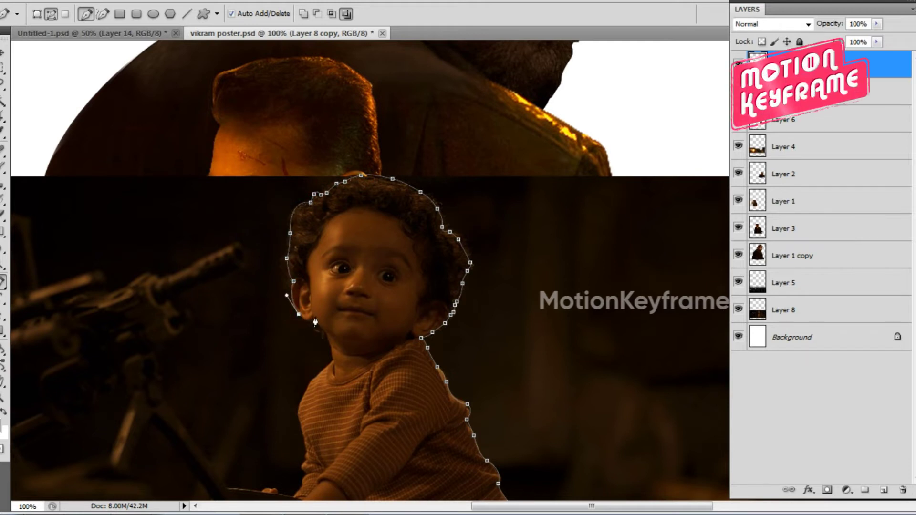
{"action": "scroll", "coordinate": [313, 321], "scroll_direction": "up", "scroll_amount": 1}
{"action": "scroll", "coordinate": [317, 323], "scroll_direction": "down", "scroll_amount": 2}
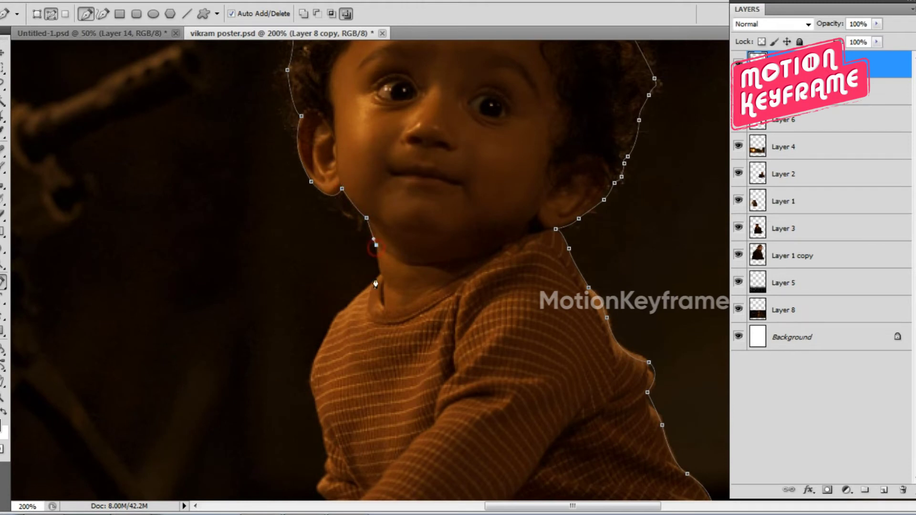
Step: Trace the left edge of the child's torso down to the lap
{"action": "left_click_drag", "start_coordinate": [349, 310], "coordinate": [448, 127]}
{"action": "left_click", "coordinate": [452, 114]}
{"action": "left_click", "coordinate": [430, 143]}
{"action": "left_click_drag", "start_coordinate": [413, 211], "coordinate": [417, 230]}
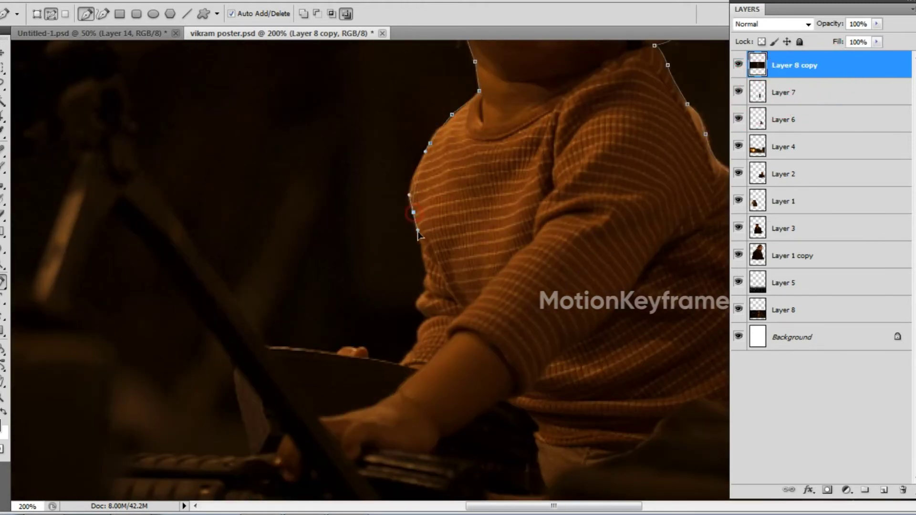
{"action": "left_click", "coordinate": [426, 271]}
{"action": "left_click", "coordinate": [424, 287]}
{"action": "left_click", "coordinate": [427, 315]}
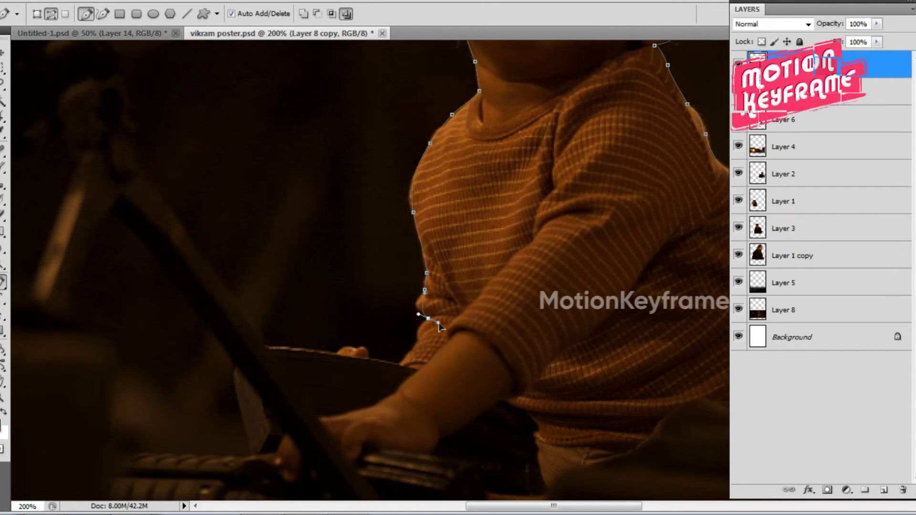
{"action": "left_click", "coordinate": [412, 349]}
{"action": "mouse_move", "coordinate": [395, 362]}
{"action": "left_mouse_down"}
{"action": "mouse_move", "coordinate": [387, 370]}
{"action": "mouse_move", "coordinate": [432, 233]}
{"action": "left_mouse_up"}
{"action": "scroll", "coordinate": [421, 258], "scroll_direction": "down", "scroll_amount": 2}
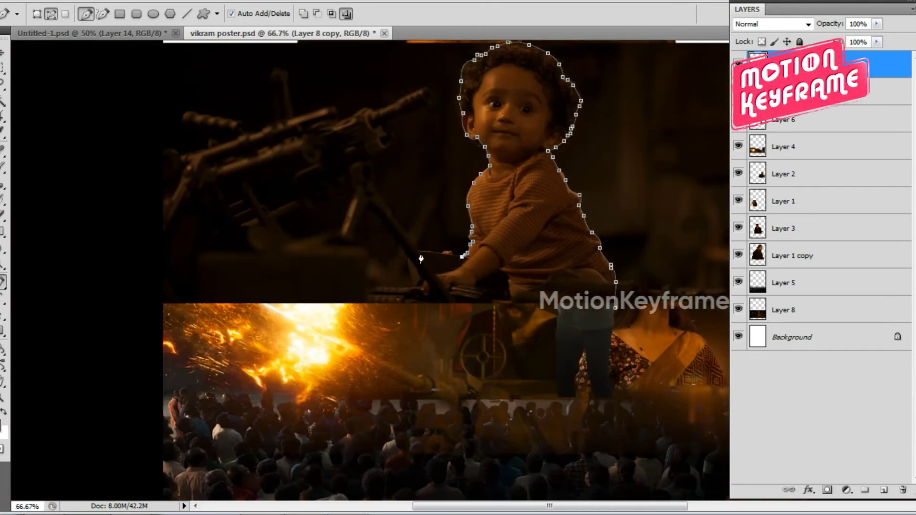
Step: Close the outline around the child, make a selection and cut away the background
{"action": "left_click_drag", "start_coordinate": [271, 375], "coordinate": [143, 92]}
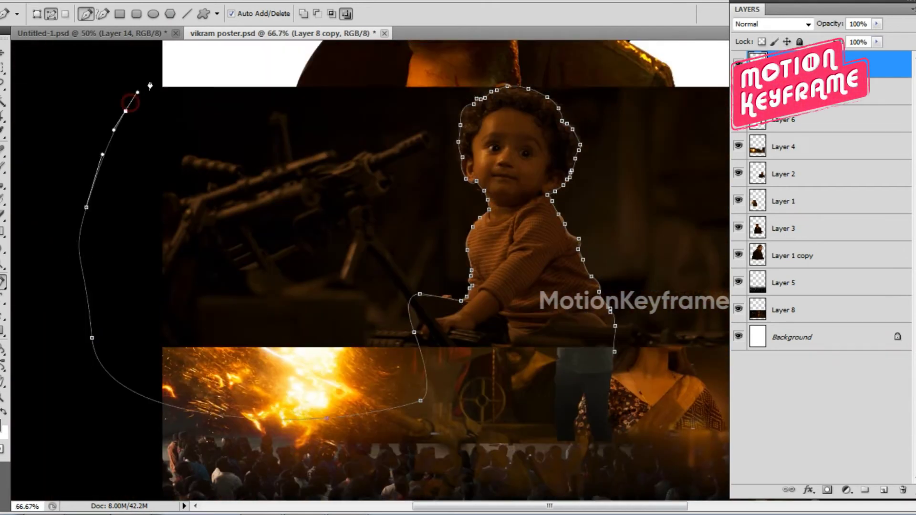
{"action": "left_click", "coordinate": [643, 72]}
{"action": "left_click", "coordinate": [604, 415]}
{"action": "key", "text": "ctrl+Return"}
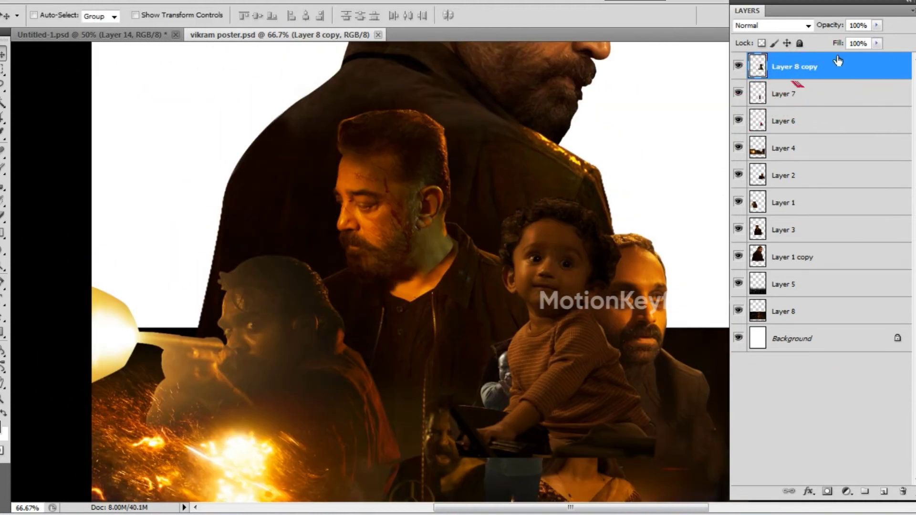
{"action": "right_click", "coordinate": [791, 67]}
{"action": "left_click", "coordinate": [803, 166]}
Step: Move the child cutout to the upper left, send it behind the other cutouts, and shrink it
{"action": "key", "text": "ctrl+t"}
{"action": "mouse_move", "coordinate": [579, 313]}
{"action": "left_mouse_down"}
{"action": "mouse_move", "coordinate": [299, 209]}
{"action": "mouse_move", "coordinate": [314, 218]}
{"action": "left_mouse_up"}
{"action": "key", "text": "Return"}
{"action": "key", "text": "ctrl+bracketleft"}
{"action": "key", "text": "ctrl+bracketleft"}
{"action": "key", "text": "ctrl+bracketleft"}
{"action": "key", "text": "ctrl+bracketleft"}
{"action": "key", "text": "ctrl+bracketleft"}
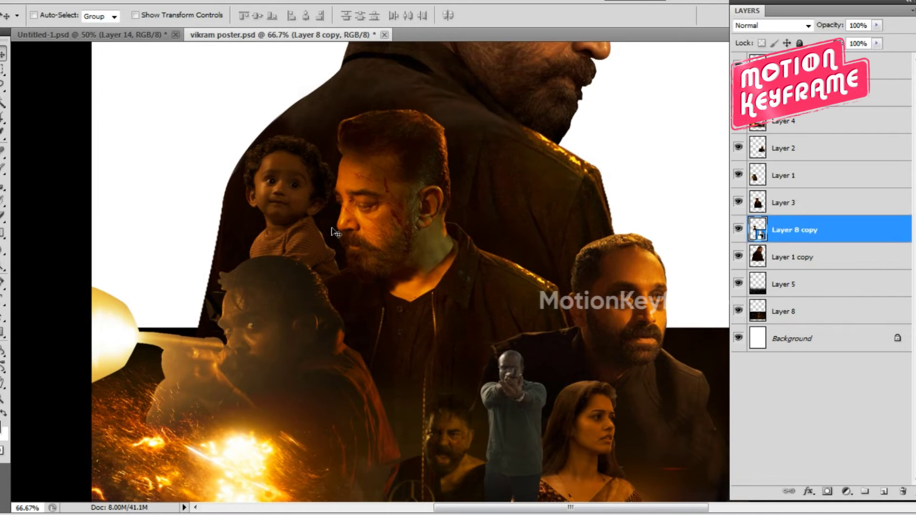
{"action": "key", "text": "ctrl+t"}
{"action": "mouse_move", "coordinate": [333, 157]}
{"action": "left_mouse_down"}
{"action": "mouse_move", "coordinate": [339, 151]}
{"action": "mouse_move", "coordinate": [333, 160]}
{"action": "left_mouse_up"}
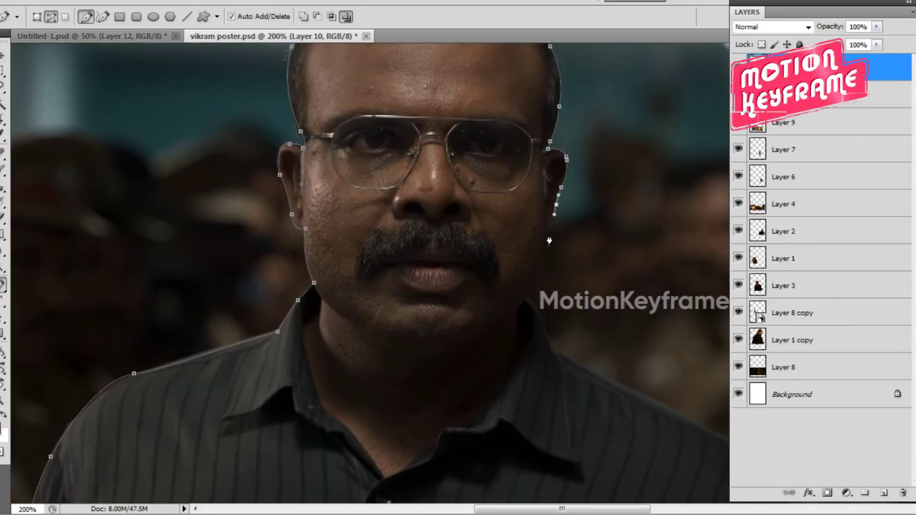
Step: Trace the pen path along the bespectacled man's jaw, neck and shoulder
{"action": "left_click", "coordinate": [547, 234]}
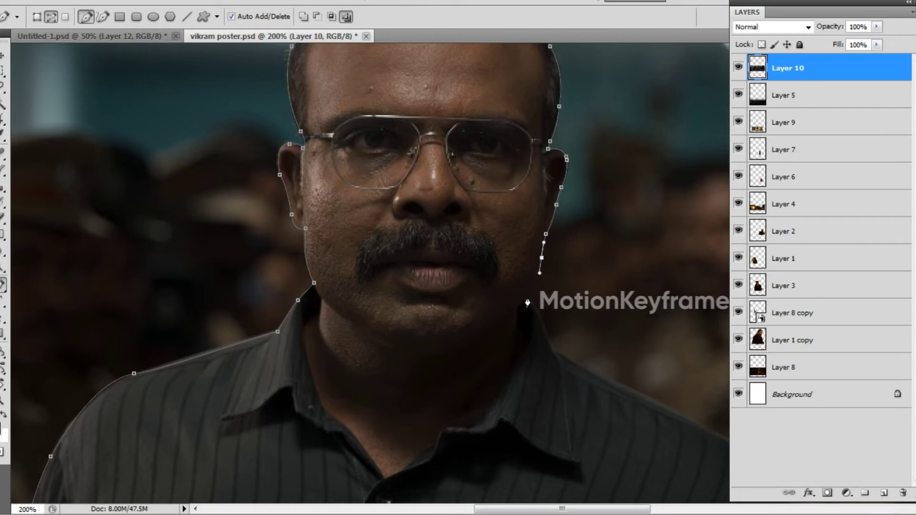
{"action": "left_click_drag", "start_coordinate": [526, 300], "coordinate": [478, 223]}
{"action": "left_click_drag", "start_coordinate": [499, 255], "coordinate": [504, 280]}
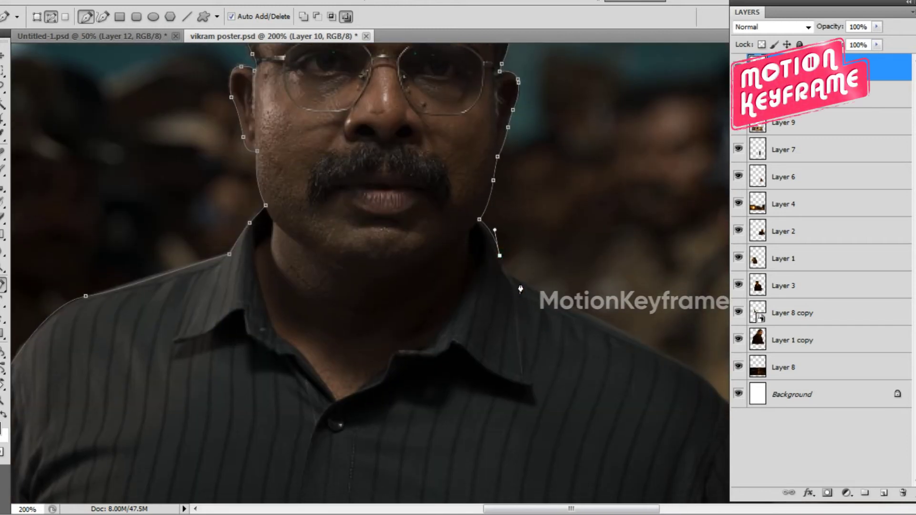
{"action": "left_click_drag", "start_coordinate": [586, 333], "coordinate": [421, 217]}
{"action": "left_click", "coordinate": [464, 220]}
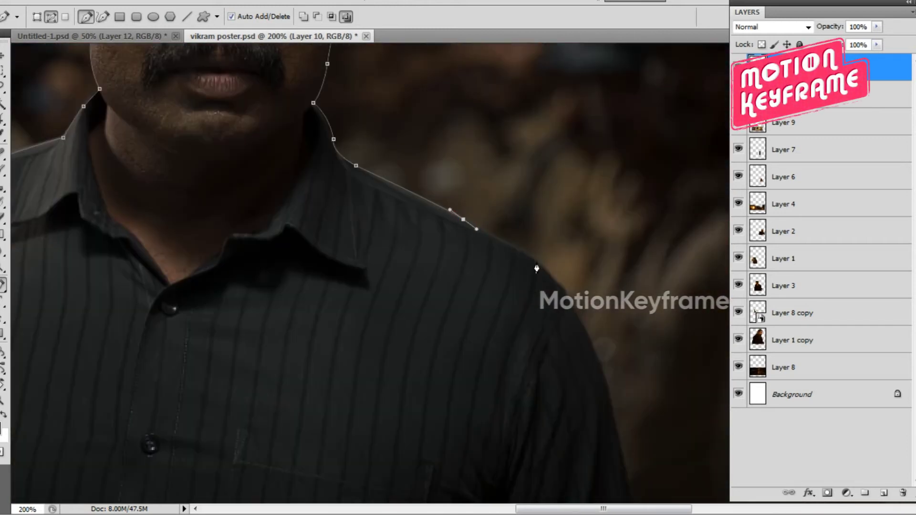
{"action": "left_click_drag", "start_coordinate": [536, 262], "coordinate": [551, 278]}
Step: Extend the path down his arm and close it around the man
{"action": "left_click_drag", "start_coordinate": [569, 323], "coordinate": [545, 202]}
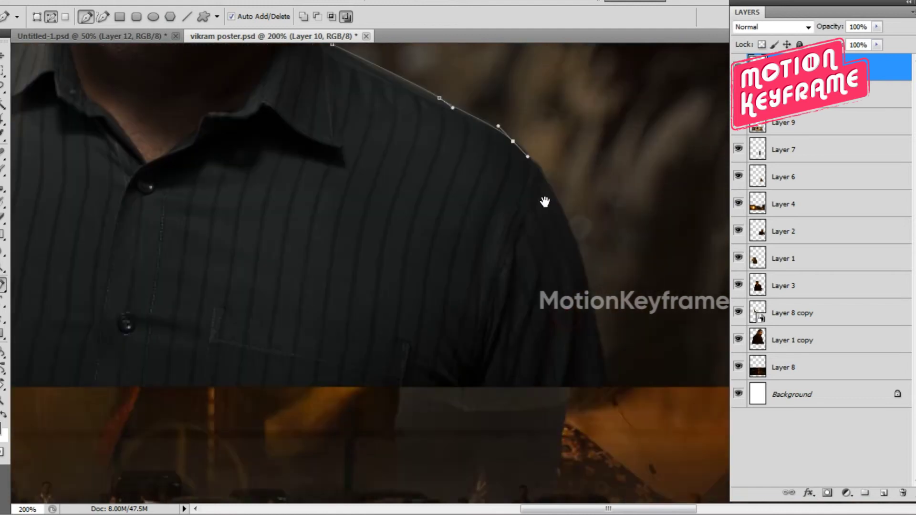
{"action": "left_click", "coordinate": [604, 371]}
{"action": "left_click", "coordinate": [614, 446]}
{"action": "key", "text": "ctrl+minus"}
{"action": "key", "text": "ctrl+minus"}
{"action": "key", "text": "ctrl+minus"}
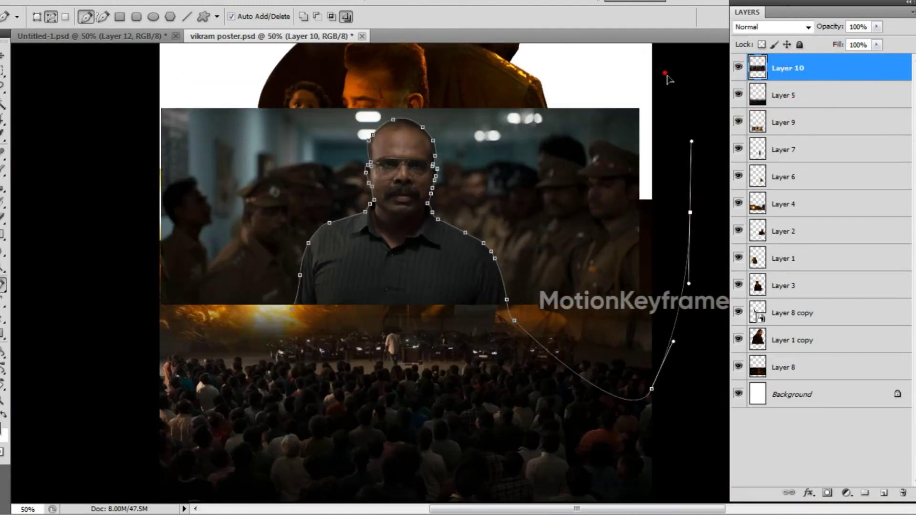
{"action": "left_click", "coordinate": [153, 61]}
{"action": "left_click", "coordinate": [77, 238]}
{"action": "left_click", "coordinate": [300, 275]}
Step: Turn the path into a selection, delete the surrounding background, and move the man up-right
{"action": "key", "text": "ctrl+Return"}
{"action": "key", "text": "Delete"}
{"action": "key", "text": "ctrl+d"}
{"action": "key", "text": "e"}
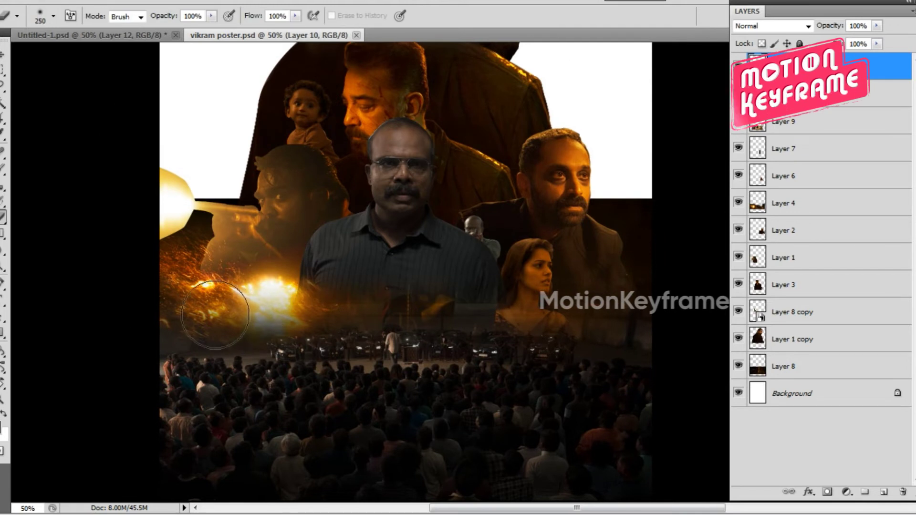
{"action": "key", "text": "v"}
{"action": "left_click_drag", "start_coordinate": [418, 271], "coordinate": [511, 214]}
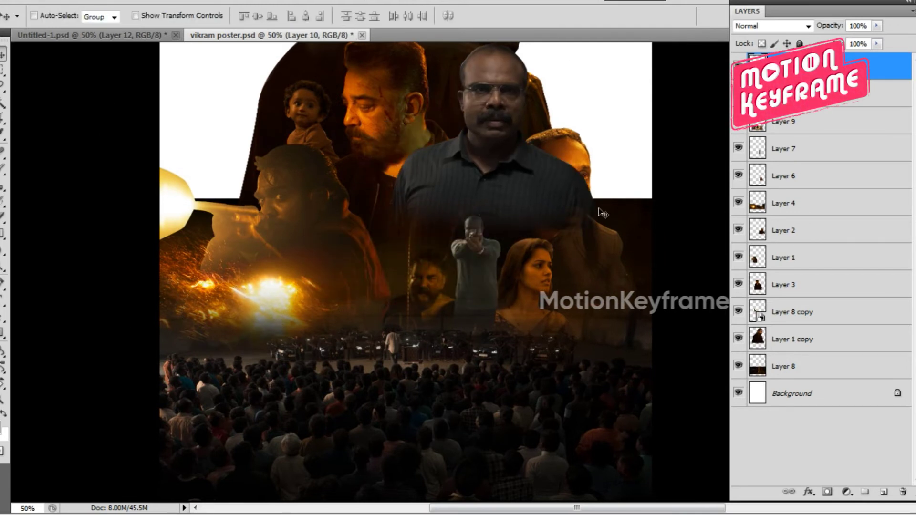
Step: Convert Layer 10 to a smart object, scale it to about 82%, and send it below Layer 3
{"action": "right_click", "coordinate": [773, 67]}
{"action": "left_click", "coordinate": [781, 165]}
{"action": "key", "text": "ctrl+t"}
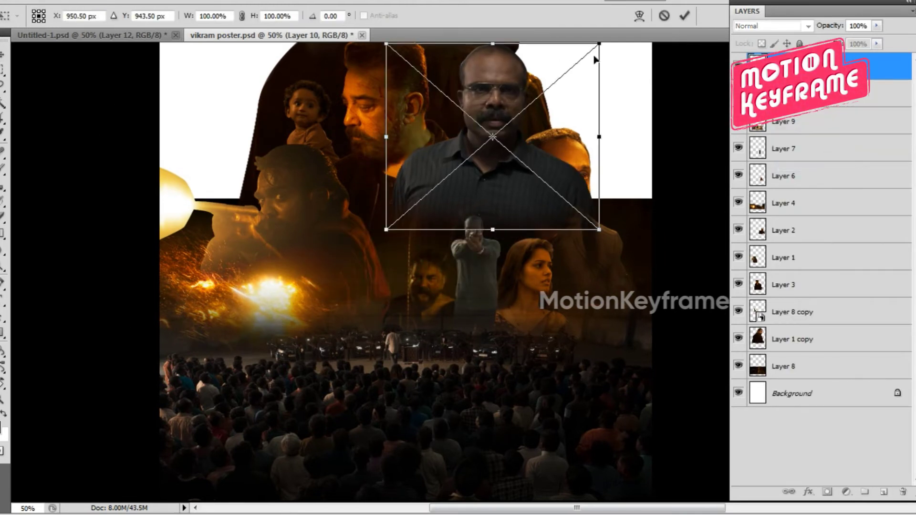
{"action": "left_click_drag", "start_coordinate": [600, 48], "coordinate": [578, 56]}
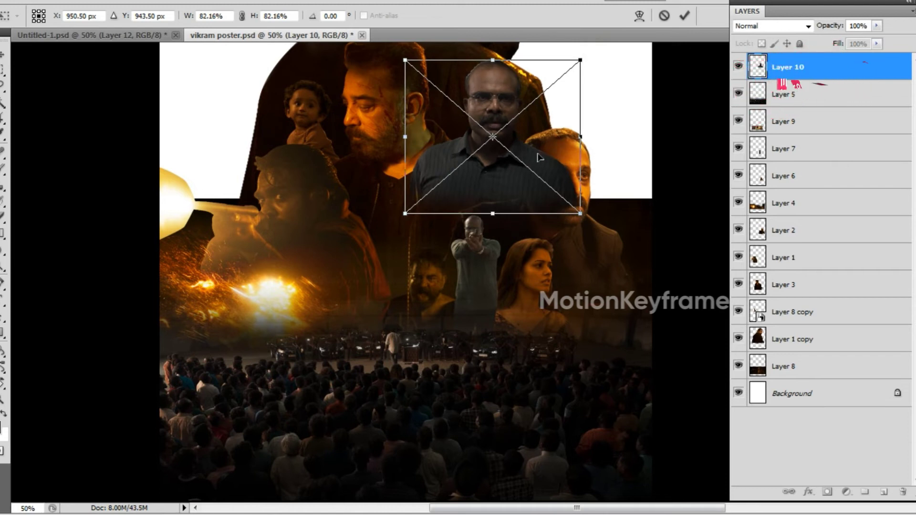
{"action": "key", "text": "Return"}
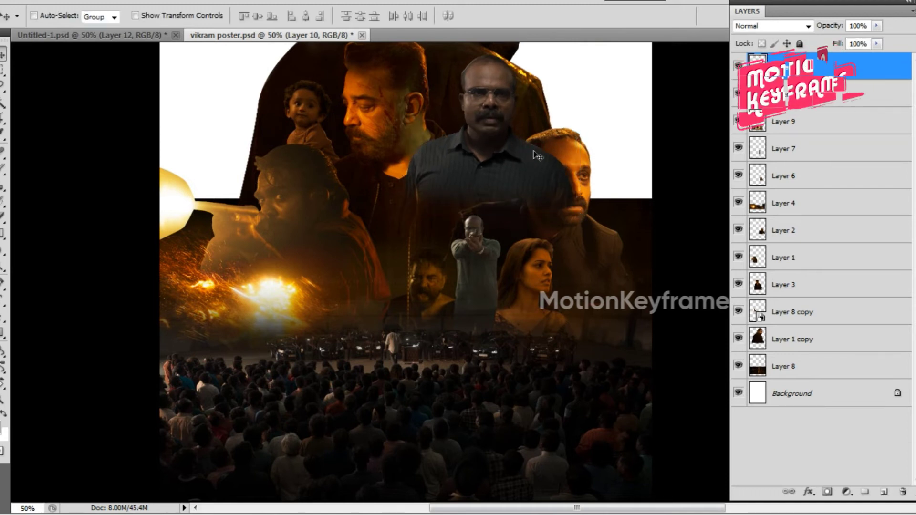
{"action": "key", "text": "ctrl+bracketleft"}
{"action": "key", "text": "ctrl+bracketleft"}
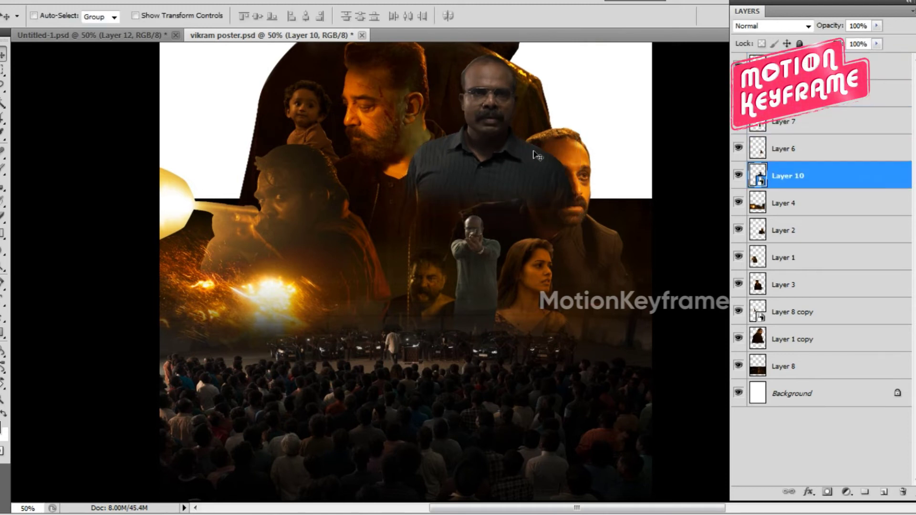
{"action": "key", "text": "ctrl+bracketleft"}
{"action": "key", "text": "ctrl+bracketleft"}
{"action": "key", "text": "ctrl+bracketleft"}
{"action": "key", "text": "ctrl+bracketleft"}
{"action": "key", "text": "ctrl+bracketleft"}
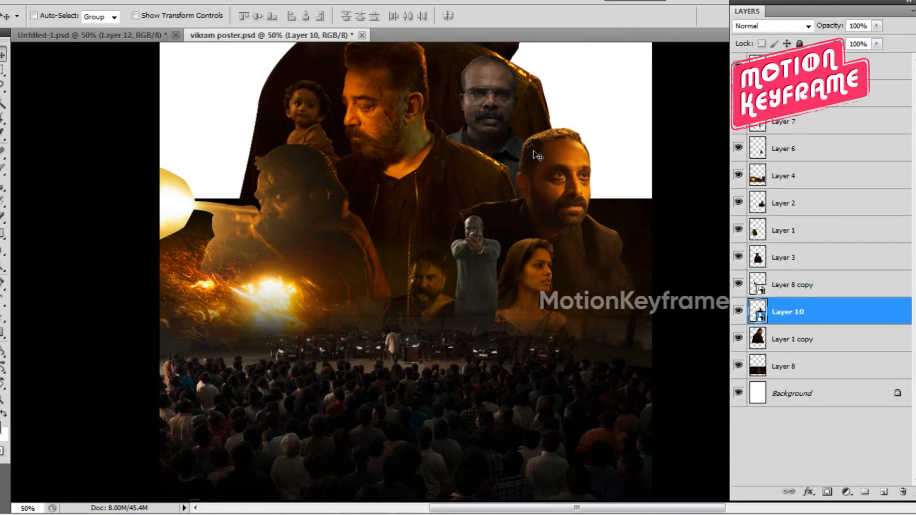
Step: Scale the wp8254183 orange sky layer to about 228% so it covers the whole backdrop
{"action": "left_click_drag", "start_coordinate": [507, 147], "coordinate": [517, 138]}
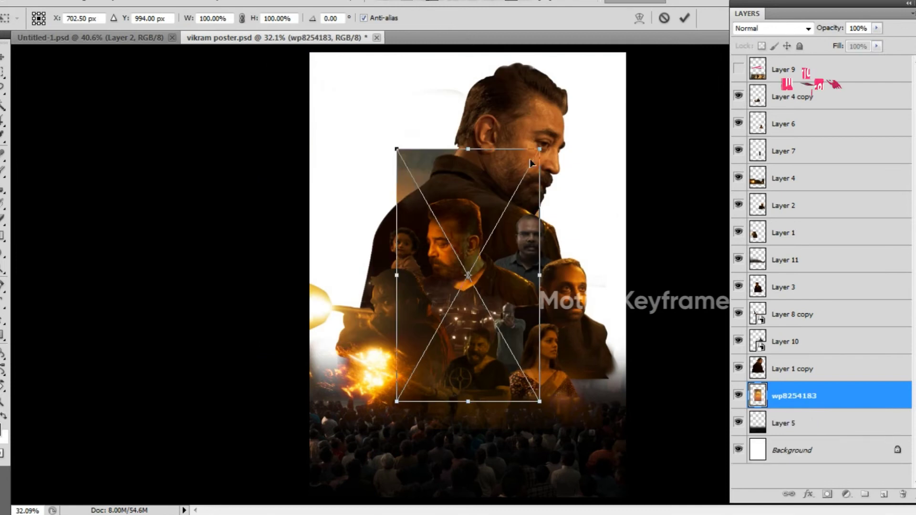
{"action": "left_click_drag", "start_coordinate": [653, 60], "coordinate": [688, 26]}
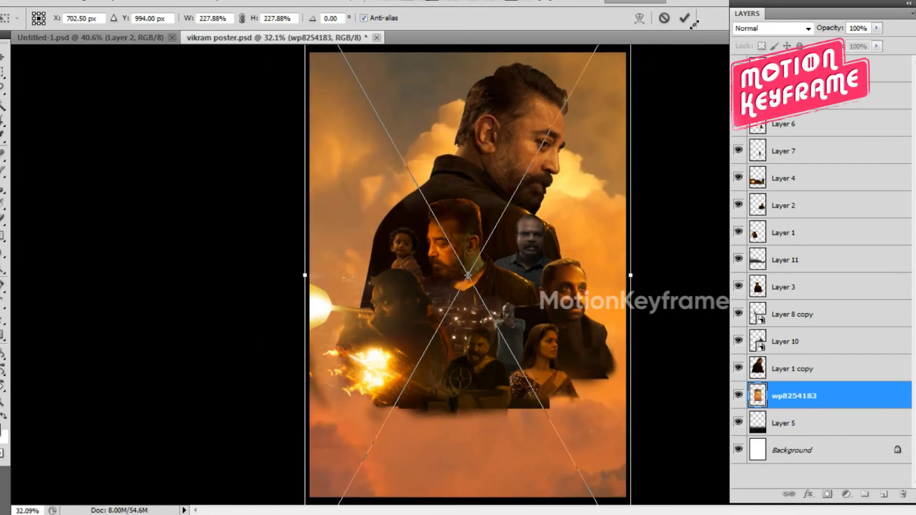
{"action": "key", "text": "Return"}
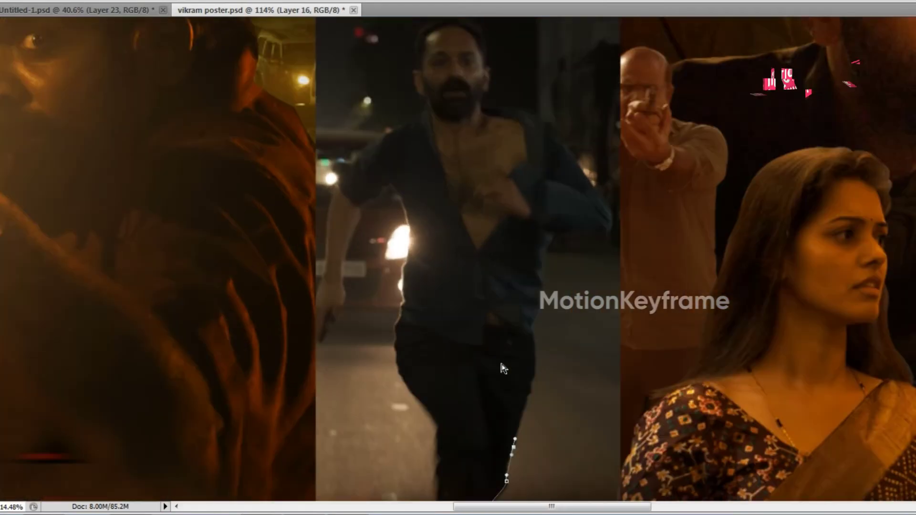
Step: Zoom in and start the pen outline at the running man's leg, up his side and right arm
{"action": "left_click", "coordinate": [501, 364], "text": "ctrl"}
{"action": "left_click", "coordinate": [497, 251], "text": "ctrl"}
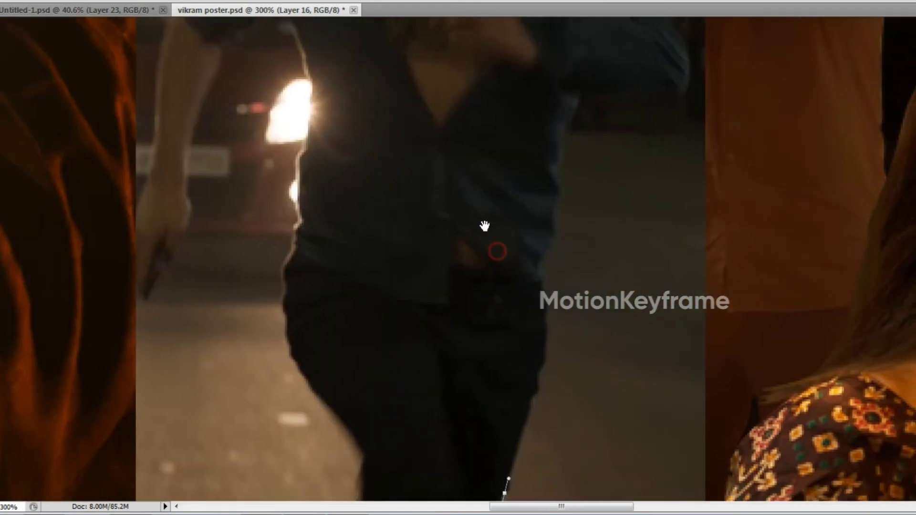
{"action": "left_click", "coordinate": [522, 434]}
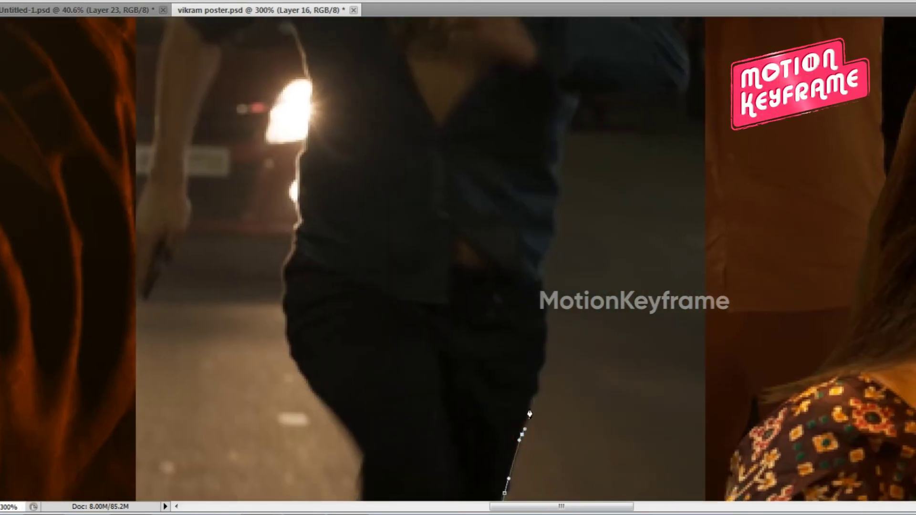
{"action": "left_click_drag", "start_coordinate": [530, 407], "coordinate": [538, 386]}
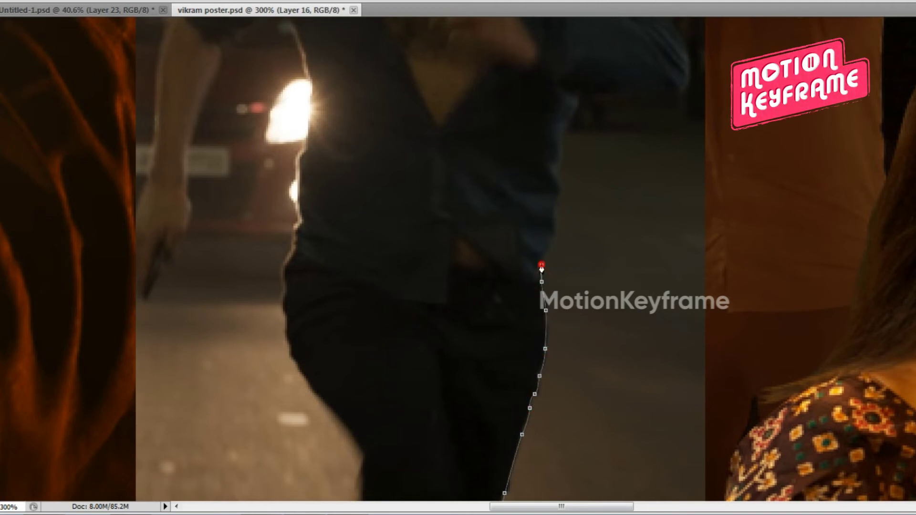
{"action": "left_click_drag", "start_coordinate": [542, 268], "coordinate": [553, 339]}
{"action": "left_click_drag", "start_coordinate": [579, 204], "coordinate": [643, 367]}
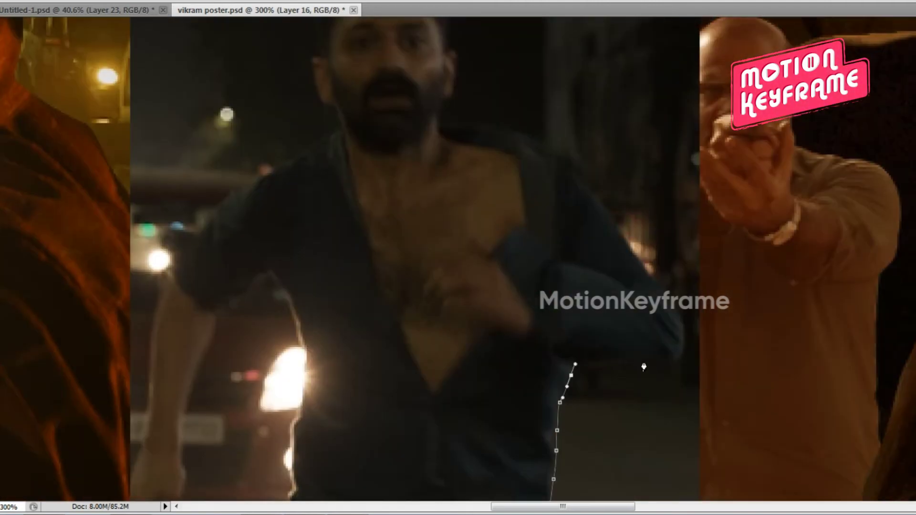
{"action": "left_click", "coordinate": [685, 337]}
{"action": "left_click", "coordinate": [639, 260]}
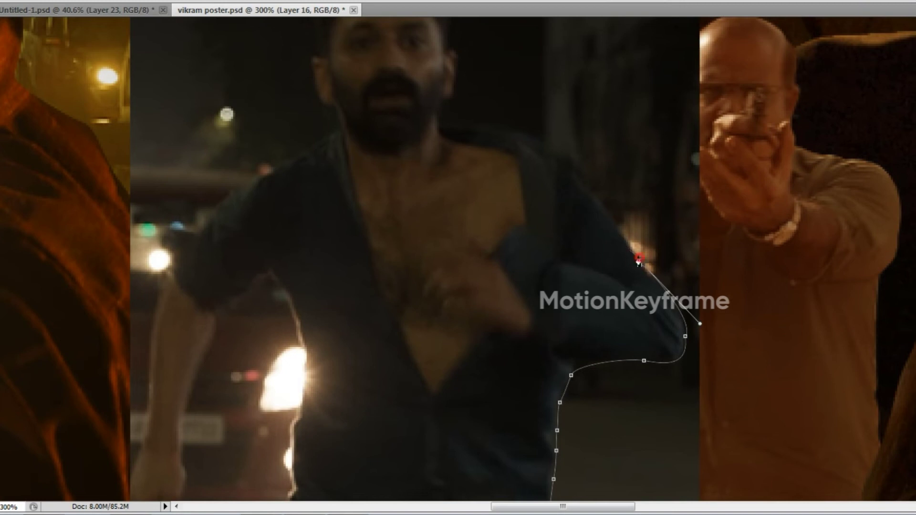
{"action": "mouse_move", "coordinate": [600, 196]}
{"action": "left_mouse_down"}
{"action": "mouse_move", "coordinate": [590, 174]}
{"action": "mouse_move", "coordinate": [643, 289]}
{"action": "left_mouse_up"}
Step: Continue the outline across his shoulder, up the neck and over his head
{"action": "left_click", "coordinate": [556, 227]}
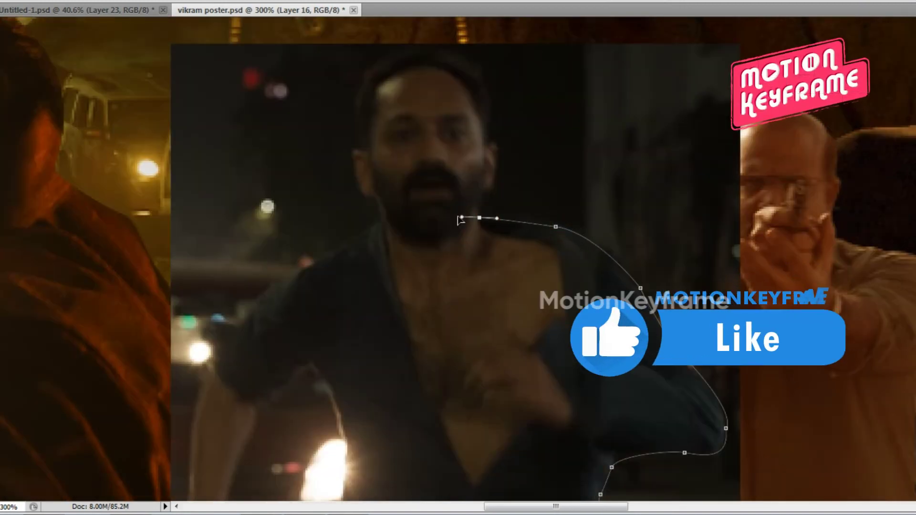
{"action": "left_click", "coordinate": [480, 219]}
{"action": "left_click_drag", "start_coordinate": [482, 193], "coordinate": [486, 180]}
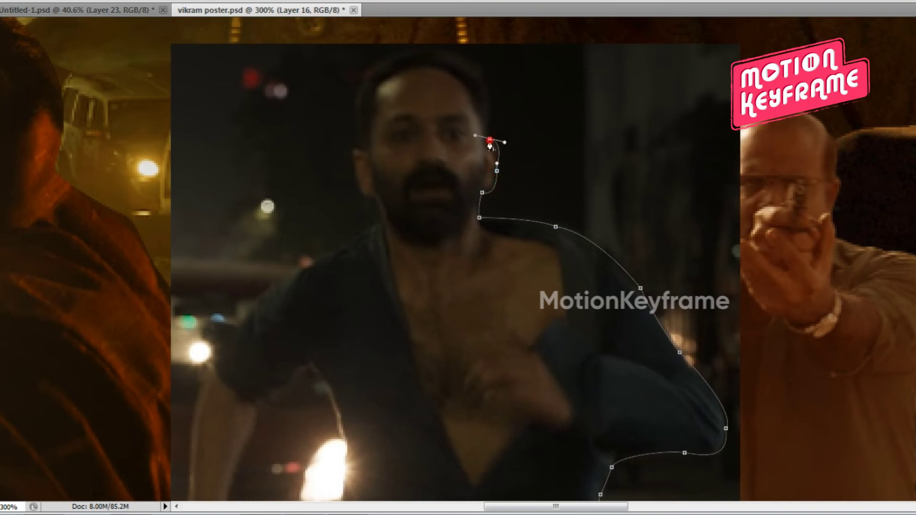
{"action": "left_click_drag", "start_coordinate": [490, 144], "coordinate": [504, 304]}
{"action": "left_click", "coordinate": [495, 231]}
{"action": "left_click_drag", "start_coordinate": [429, 209], "coordinate": [386, 221]}
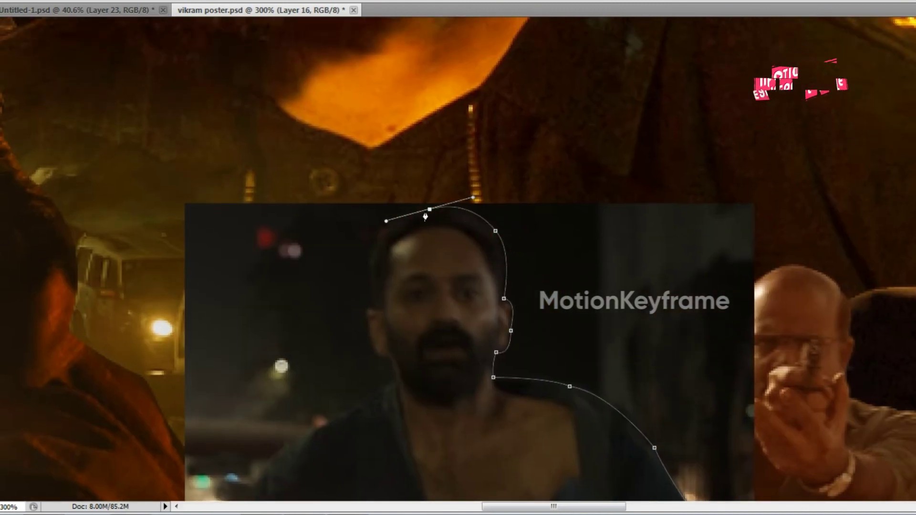
{"action": "left_click_drag", "start_coordinate": [381, 339], "coordinate": [364, 228]}
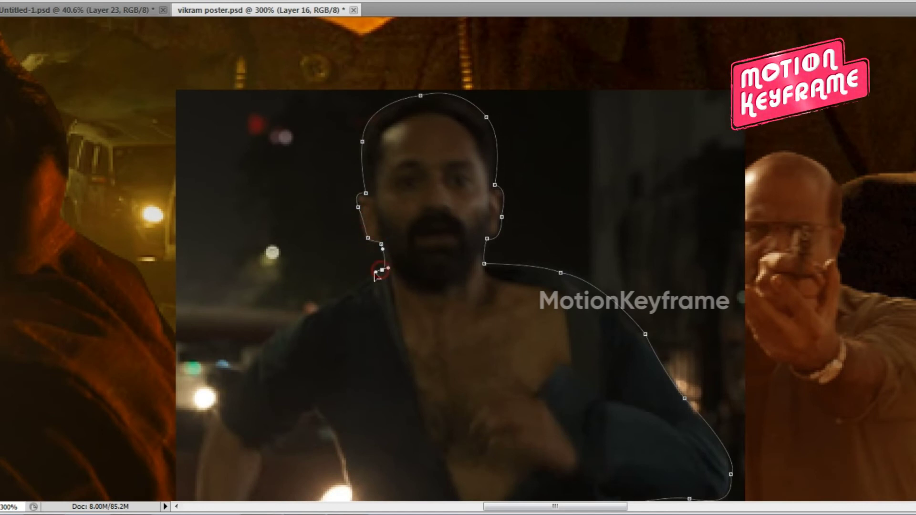
{"action": "left_click_drag", "start_coordinate": [292, 250], "coordinate": [431, 78]}
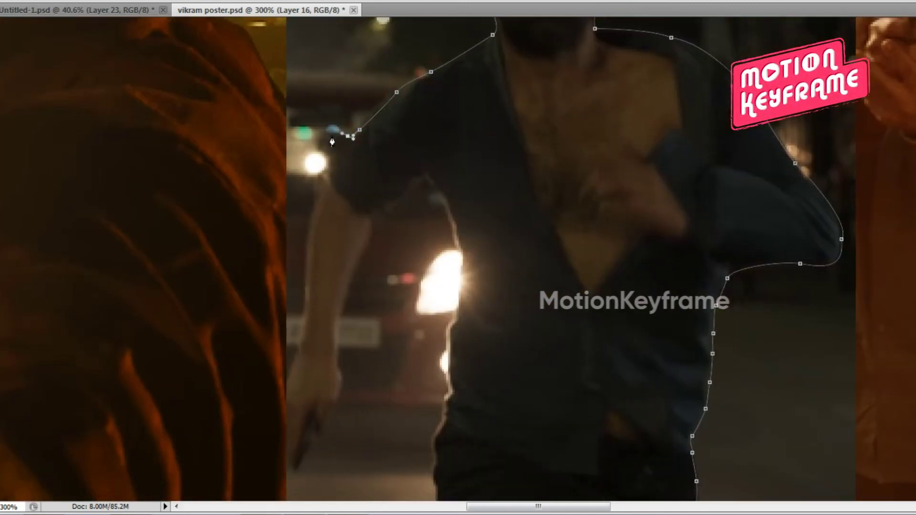
{"action": "left_click_drag", "start_coordinate": [309, 200], "coordinate": [316, 95]}
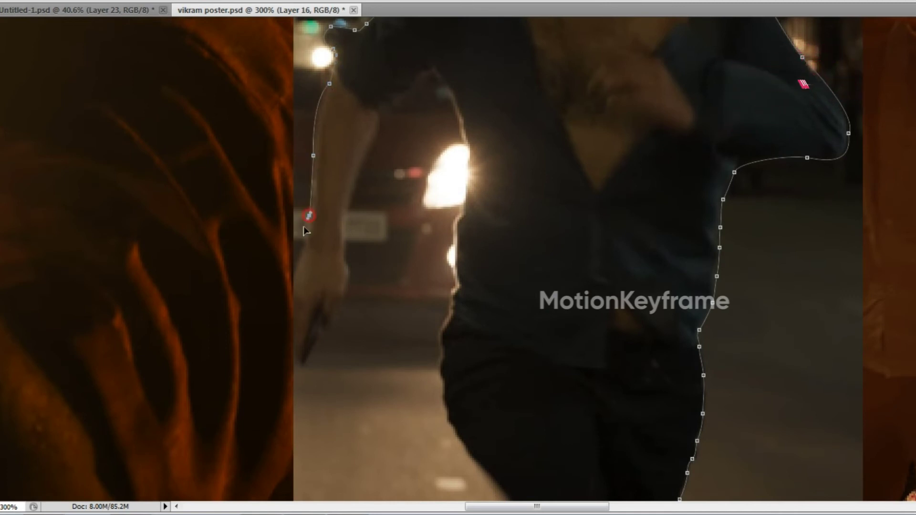
Step: Trace down his left arm, around the knife hand, and up the inner arm to the armpit
{"action": "left_click", "coordinate": [305, 241]}
{"action": "left_click", "coordinate": [293, 282]}
{"action": "left_click_drag", "start_coordinate": [293, 281], "coordinate": [302, 220]}
{"action": "left_click_drag", "start_coordinate": [325, 282], "coordinate": [345, 219]}
{"action": "left_click", "coordinate": [336, 270]}
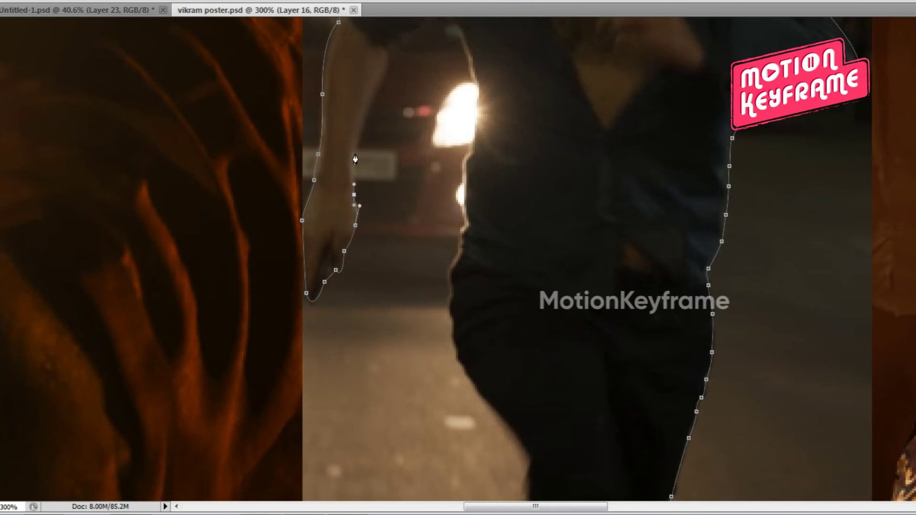
{"action": "scroll", "coordinate": [363, 132], "scroll_direction": "up", "scroll_amount": 3}
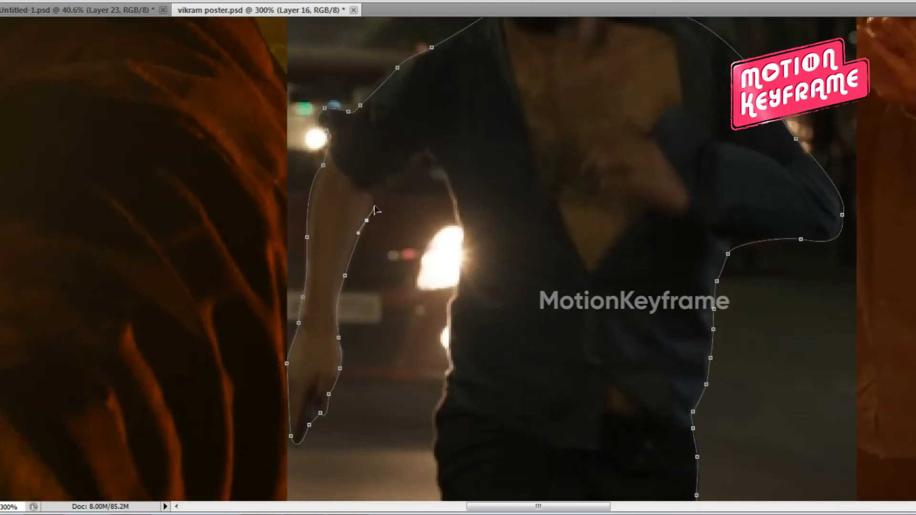
{"action": "left_click", "coordinate": [373, 197]}
{"action": "left_click", "coordinate": [395, 183]}
{"action": "left_click", "coordinate": [418, 160]}
{"action": "left_click", "coordinate": [429, 154]}
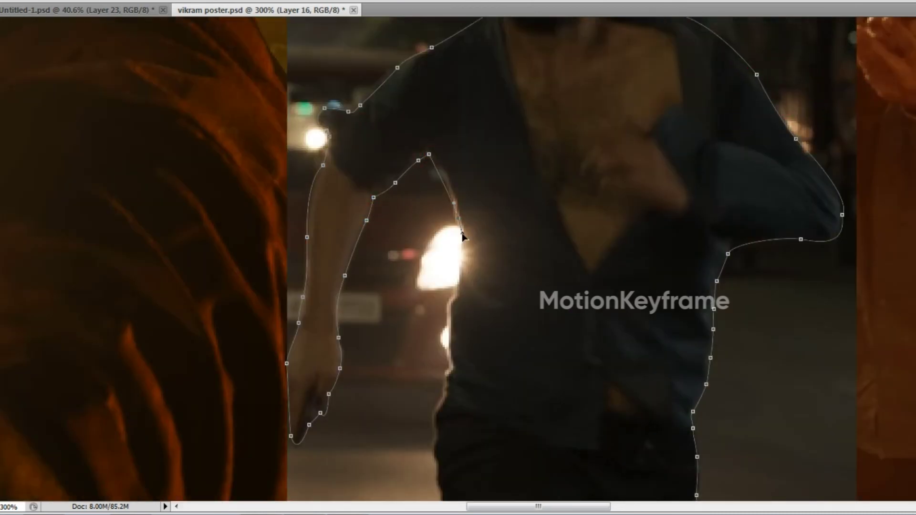
Step: Carry the outline down his torso side, waist, hip and trouser leg
{"action": "scroll", "coordinate": [458, 231], "scroll_direction": "down", "scroll_amount": 3}
{"action": "left_click", "coordinate": [472, 171]}
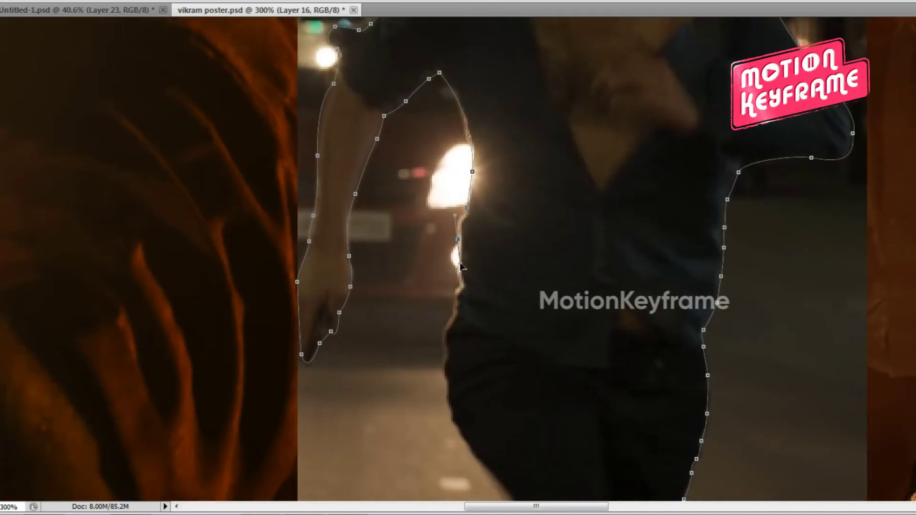
{"action": "left_click", "coordinate": [467, 207]}
{"action": "mouse_move", "coordinate": [458, 260]}
{"action": "left_mouse_down"}
{"action": "mouse_move", "coordinate": [458, 281]}
{"action": "mouse_move", "coordinate": [466, 139]}
{"action": "left_mouse_up"}
{"action": "left_click", "coordinate": [464, 151]}
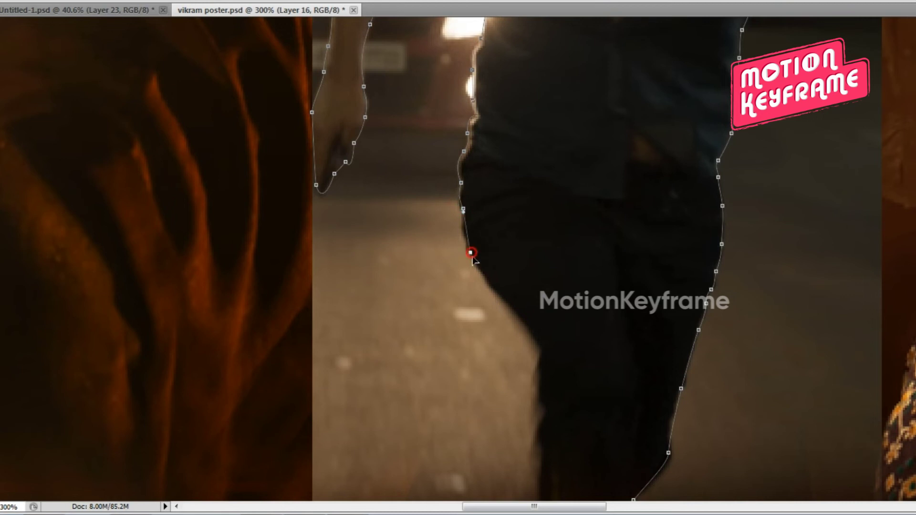
{"action": "left_click_drag", "start_coordinate": [472, 257], "coordinate": [418, 130]}
{"action": "left_click", "coordinate": [439, 159]}
{"action": "left_click", "coordinate": [485, 218]}
{"action": "left_click_drag", "start_coordinate": [482, 254], "coordinate": [484, 300]}
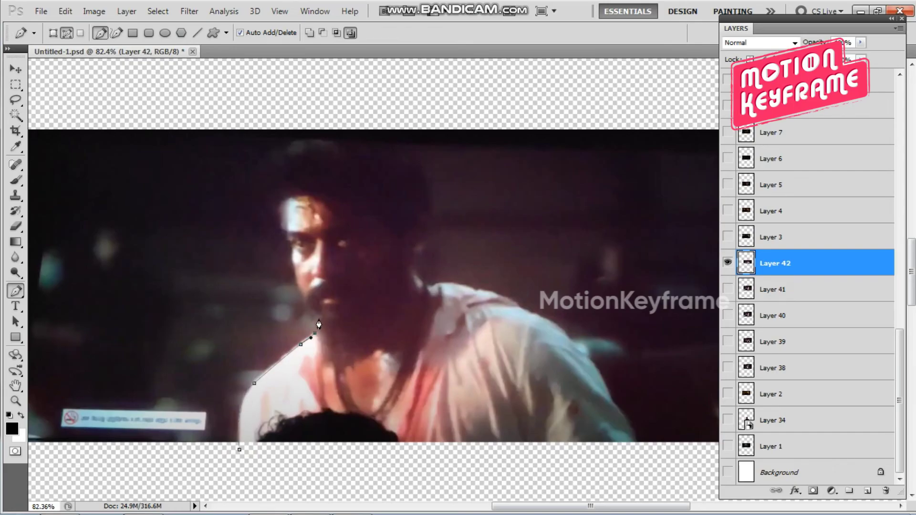
Step: Outline the man's beard, forehead and the top and side of his hair
{"action": "left_click", "coordinate": [305, 298]}
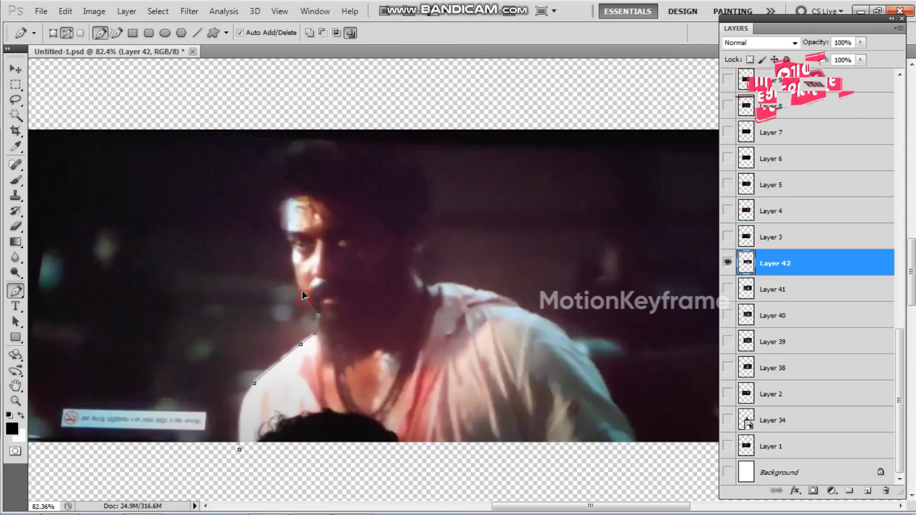
{"action": "scroll", "coordinate": [301, 310], "scroll_direction": "up", "scroll_amount": 3}
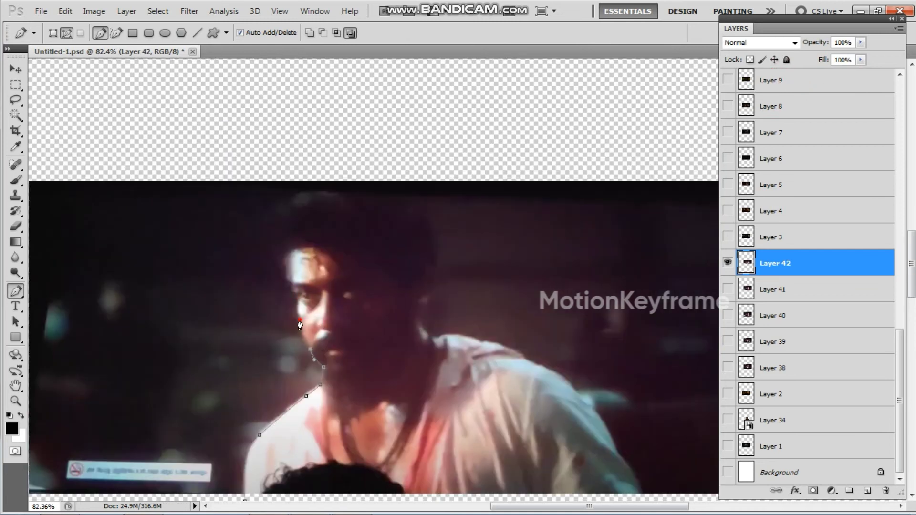
{"action": "left_click", "coordinate": [286, 282]}
{"action": "scroll", "coordinate": [259, 307], "scroll_direction": "up", "scroll_amount": 3}
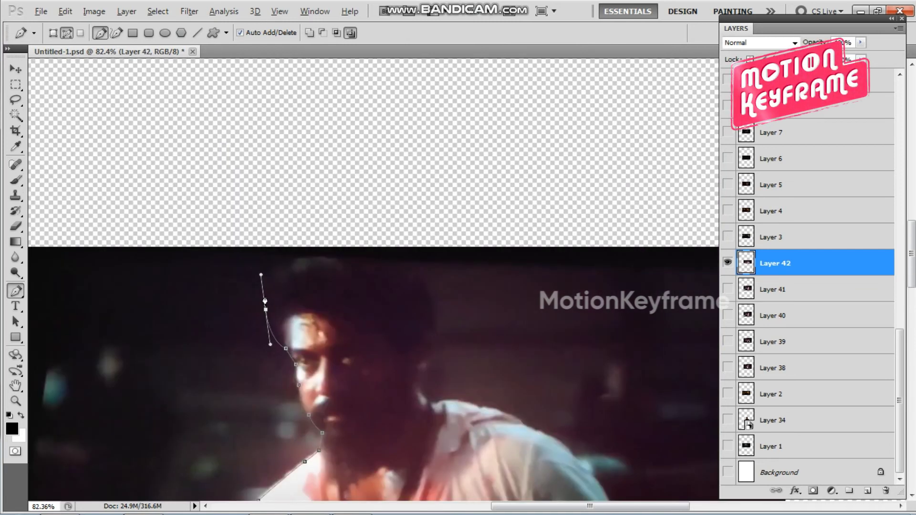
{"action": "left_click_drag", "start_coordinate": [282, 255], "coordinate": [313, 241]}
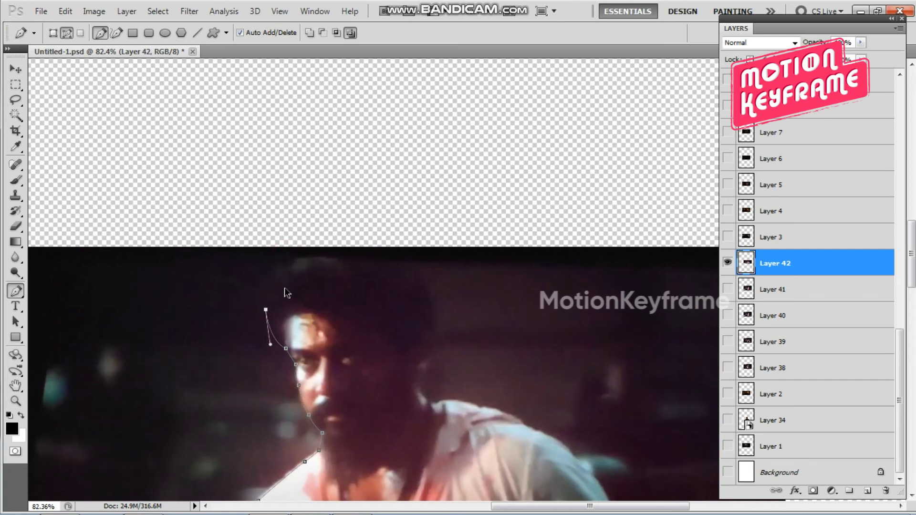
{"action": "left_click_drag", "start_coordinate": [284, 272], "coordinate": [337, 241]}
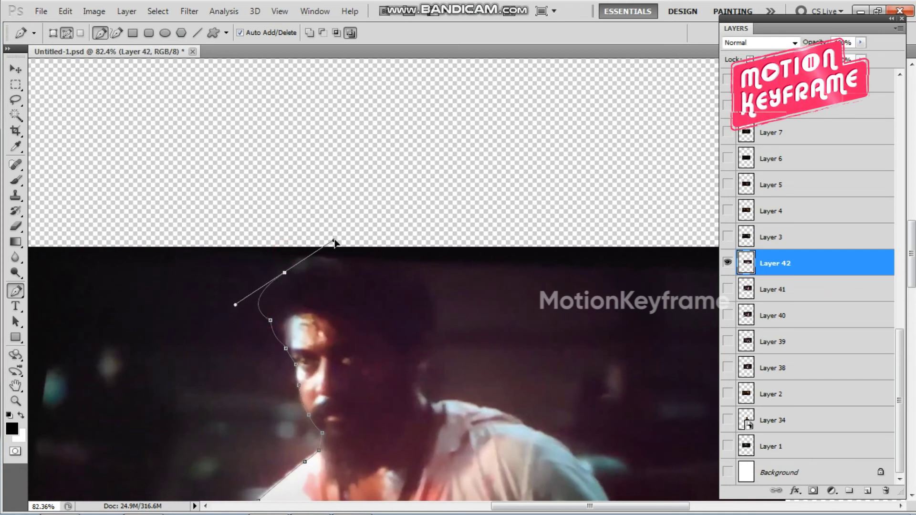
{"action": "left_click_drag", "start_coordinate": [408, 268], "coordinate": [444, 324]}
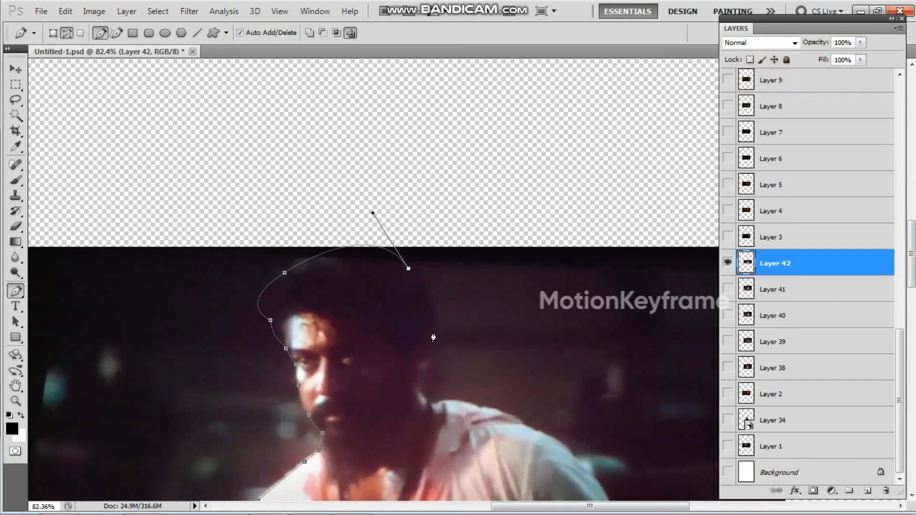
{"action": "left_click", "coordinate": [431, 362]}
{"action": "mouse_move", "coordinate": [417, 373]}
{"action": "left_mouse_down"}
{"action": "mouse_move", "coordinate": [429, 381]}
{"action": "mouse_move", "coordinate": [420, 372]}
{"action": "left_mouse_up"}
Step: Finish the outline down his shoulder, then deselect and switch to the Move tool
{"action": "scroll", "coordinate": [401, 374], "scroll_direction": "right", "scroll_amount": 1}
{"action": "scroll", "coordinate": [401, 377], "scroll_direction": "down", "scroll_amount": 2}
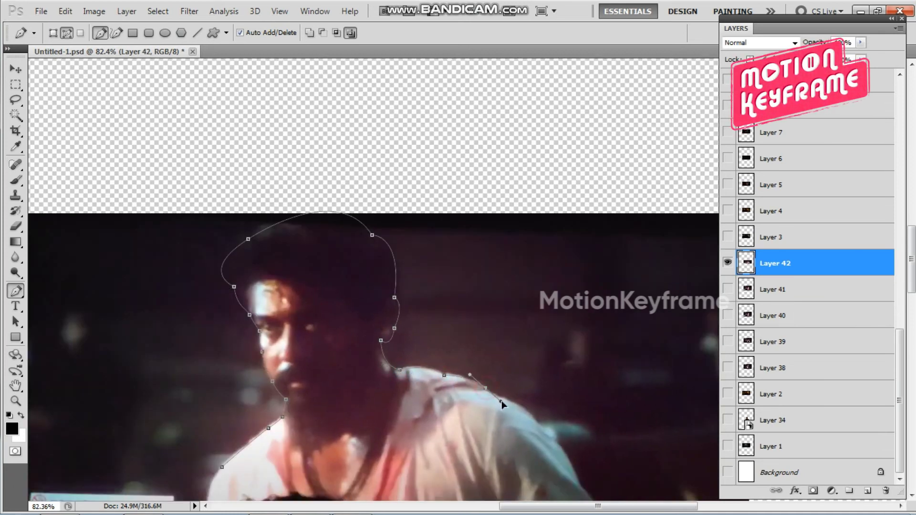
{"action": "left_click_drag", "start_coordinate": [501, 404], "coordinate": [483, 302]}
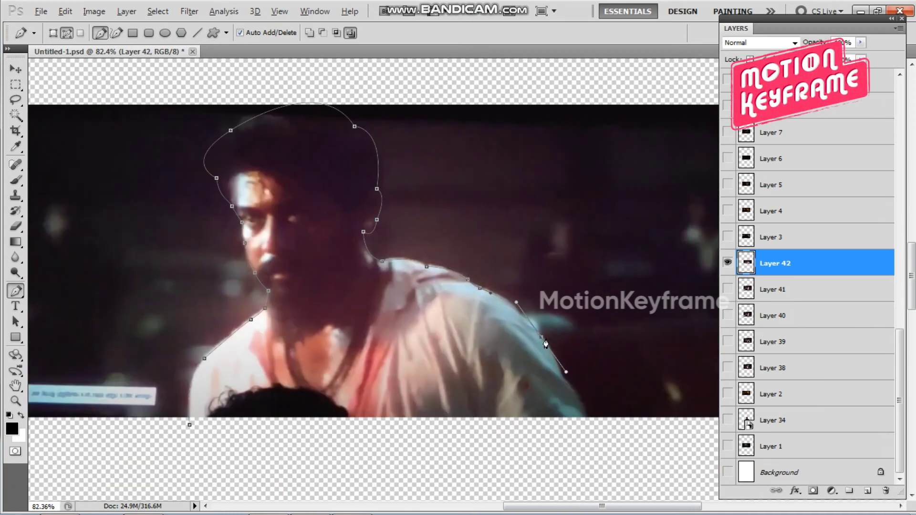
{"action": "left_click_drag", "start_coordinate": [587, 429], "coordinate": [588, 459]}
{"action": "key", "text": "ctrl+minus"}
{"action": "key", "text": "ctrl+minus"}
{"action": "key", "text": "ctrl+minus"}
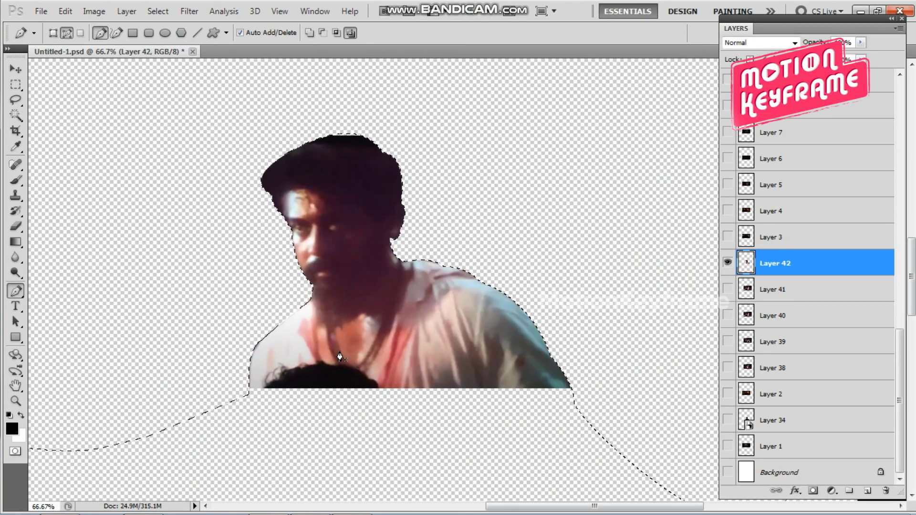
{"action": "key", "text": "ctrl+d"}
{"action": "key", "text": "v"}
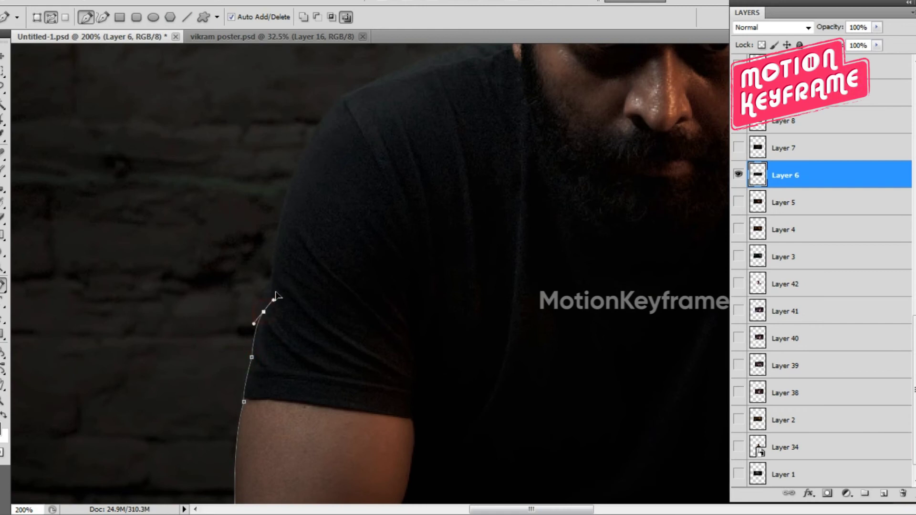
Step: Start the pen outline up the left side of the bearded man's hair and across the top
{"action": "left_click_drag", "start_coordinate": [269, 313], "coordinate": [193, 297]}
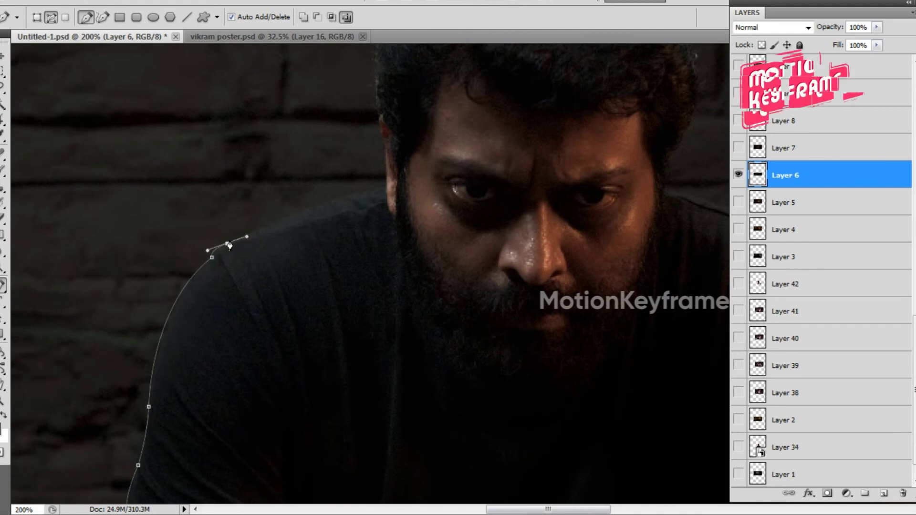
{"action": "mouse_move", "coordinate": [369, 188]}
{"action": "left_mouse_down"}
{"action": "mouse_move", "coordinate": [315, 277]}
{"action": "mouse_move", "coordinate": [374, 269]}
{"action": "left_mouse_up"}
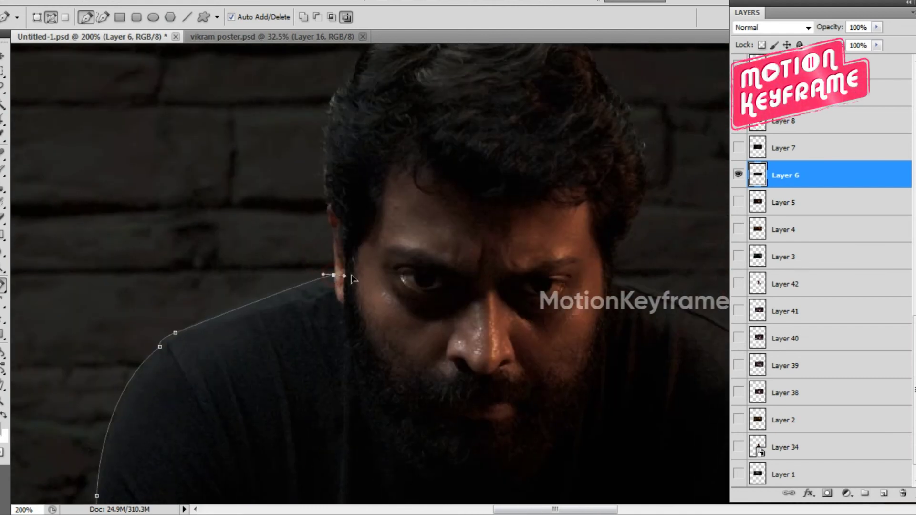
{"action": "scroll", "coordinate": [330, 340], "scroll_direction": "up", "scroll_amount": 2}
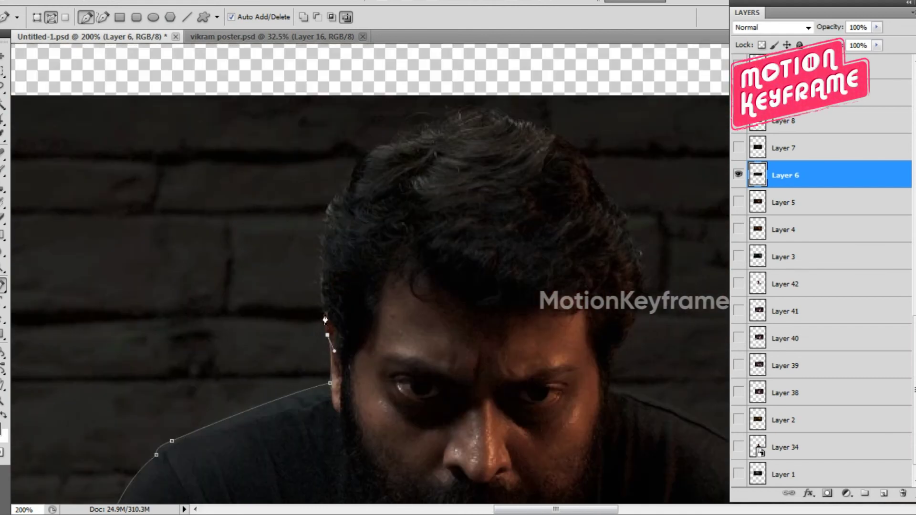
{"action": "left_click_drag", "start_coordinate": [354, 327], "coordinate": [304, 338]}
{"action": "left_click", "coordinate": [273, 266]}
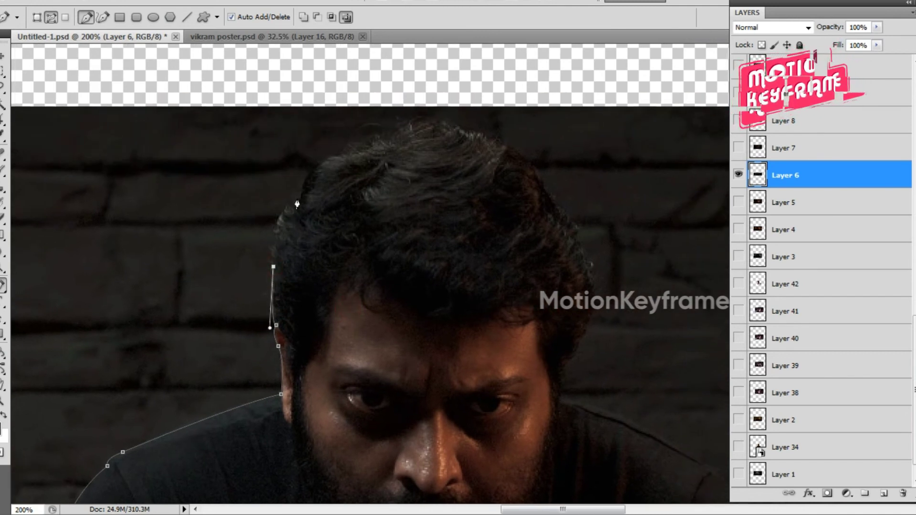
{"action": "mouse_move", "coordinate": [298, 202]}
{"action": "left_mouse_down"}
{"action": "mouse_move", "coordinate": [329, 191]}
{"action": "mouse_move", "coordinate": [316, 214]}
{"action": "mouse_move", "coordinate": [377, 191]}
{"action": "left_mouse_up"}
{"action": "left_click_drag", "start_coordinate": [441, 183], "coordinate": [480, 213]}
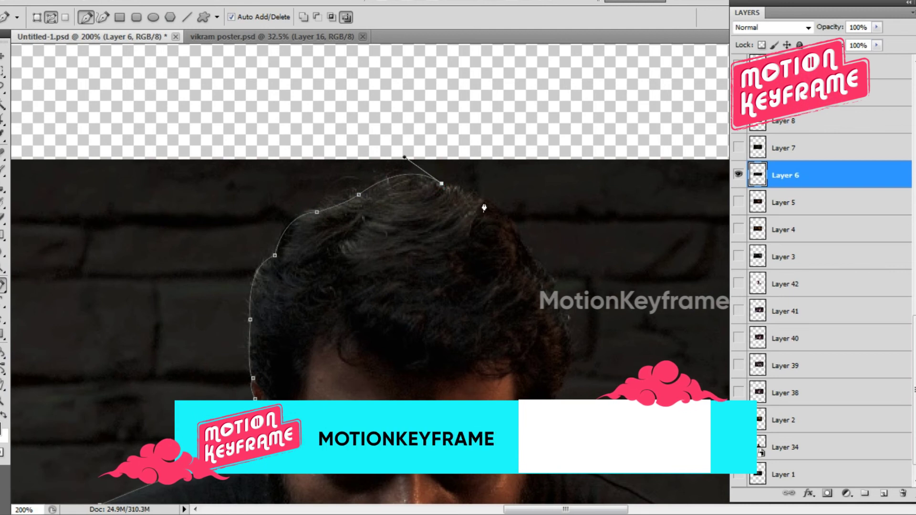
Step: Continue the outline down the right of his hair, past the ear, along the right shoulder and arm
{"action": "left_click", "coordinate": [487, 201]}
{"action": "left_click_drag", "start_coordinate": [524, 246], "coordinate": [530, 280]}
{"action": "left_click", "coordinate": [544, 268]}
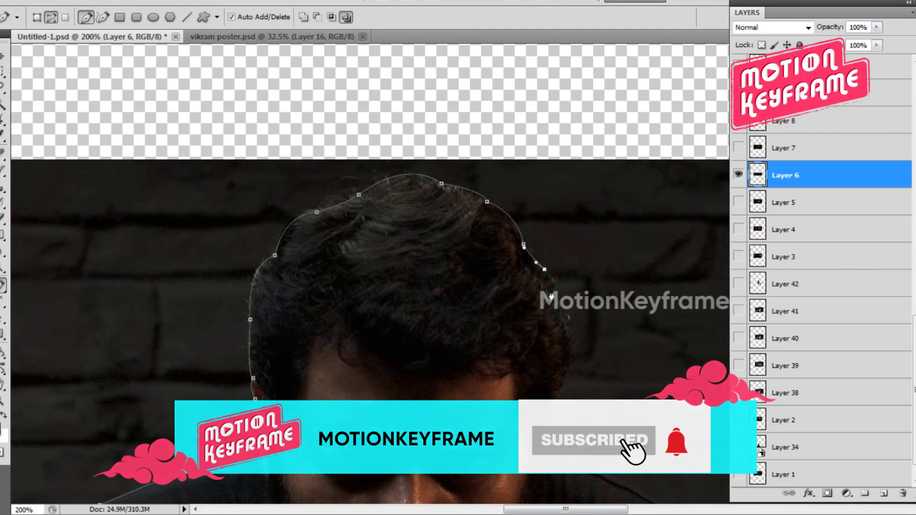
{"action": "left_click", "coordinate": [557, 300]}
{"action": "left_click_drag", "start_coordinate": [568, 334], "coordinate": [569, 178]}
{"action": "left_click_drag", "start_coordinate": [570, 175], "coordinate": [574, 186]}
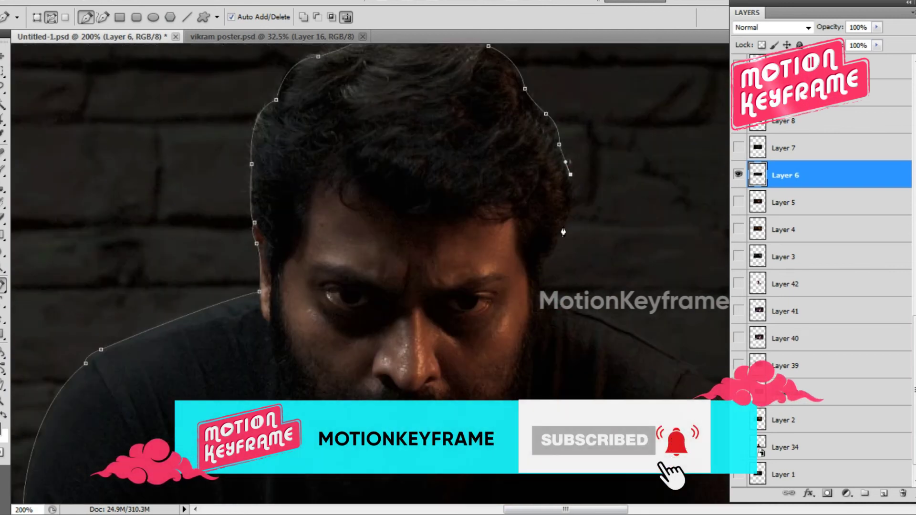
{"action": "left_click_drag", "start_coordinate": [563, 231], "coordinate": [552, 249]}
{"action": "left_click_drag", "start_coordinate": [549, 300], "coordinate": [427, 219]}
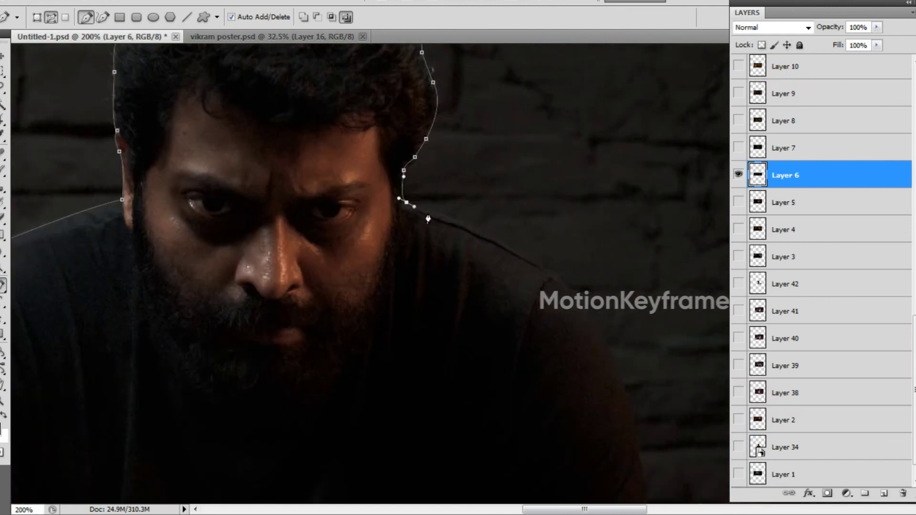
{"action": "left_click_drag", "start_coordinate": [569, 286], "coordinate": [581, 305]}
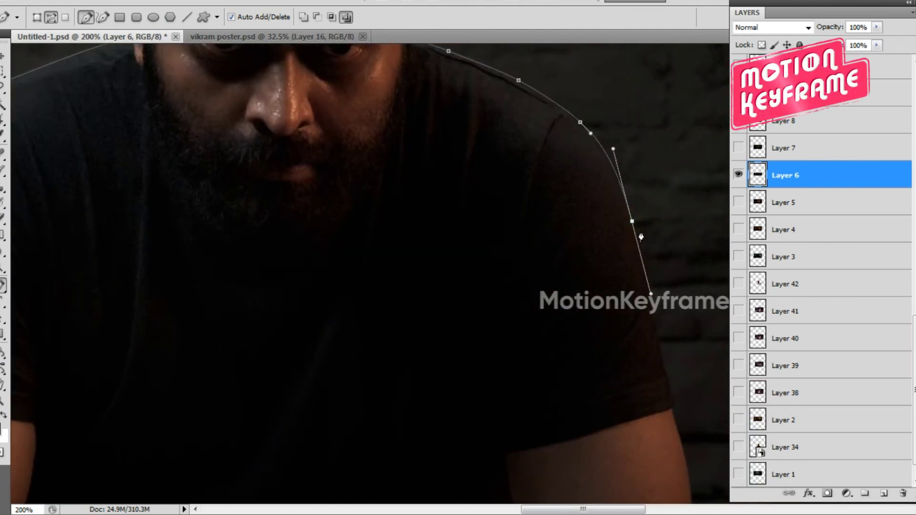
{"action": "left_click_drag", "start_coordinate": [673, 406], "coordinate": [591, 142]}
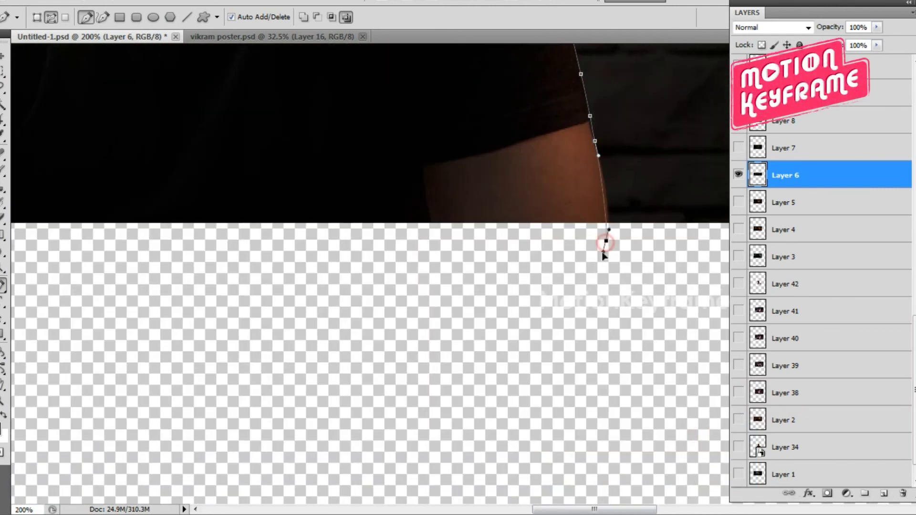
Step: Make a feathered selection from the path, invert it, delete the brick wall, and deselect
{"action": "key", "text": "ctrl+minus"}
{"action": "key", "text": "ctrl+minus"}
{"action": "key", "text": "ctrl+minus"}
{"action": "key", "text": "ctrl+plus"}
{"action": "key", "text": "ctrl+plus"}
{"action": "key", "text": "ctrl+plus"}
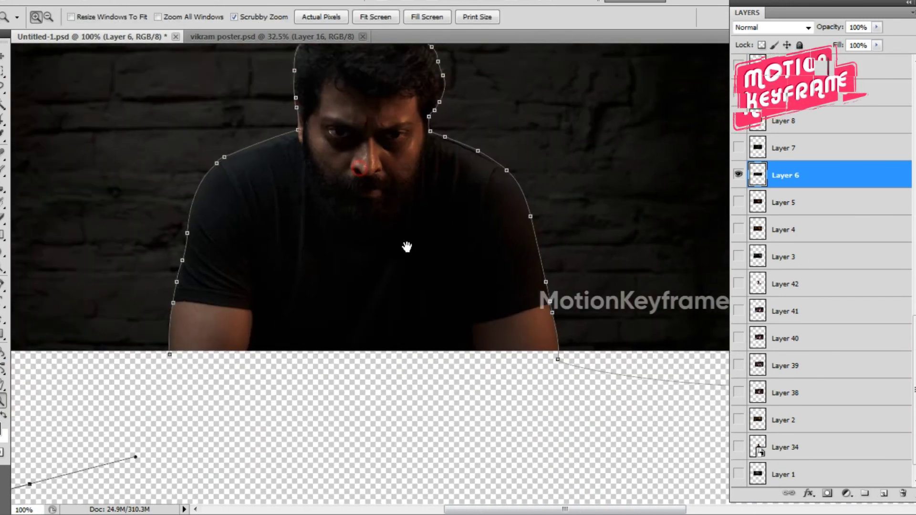
{"action": "left_click_drag", "start_coordinate": [410, 246], "coordinate": [503, 248]}
{"action": "key", "text": "ctrl+Return"}
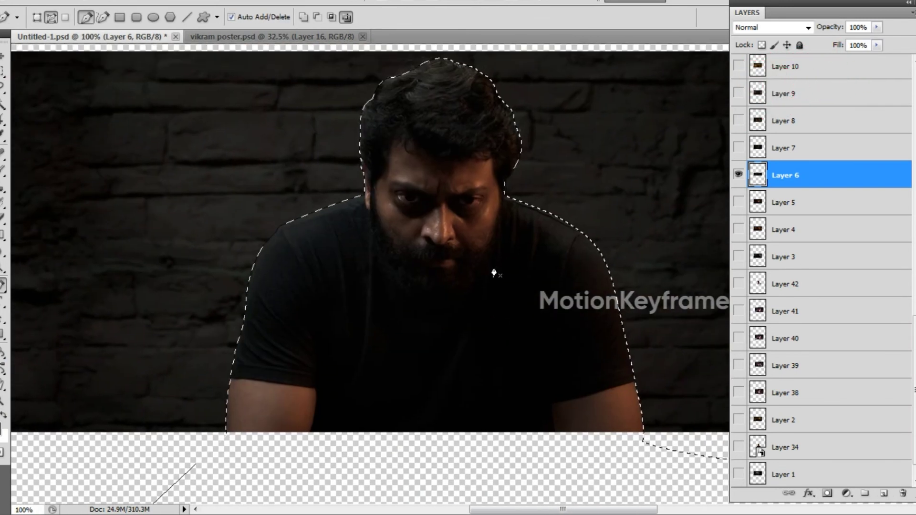
{"action": "key", "text": "shift+F6"}
{"action": "key", "text": "Return"}
{"action": "key", "text": "ctrl+shift+i"}
{"action": "key", "text": "Delete"}
{"action": "key", "text": "ctrl+d"}
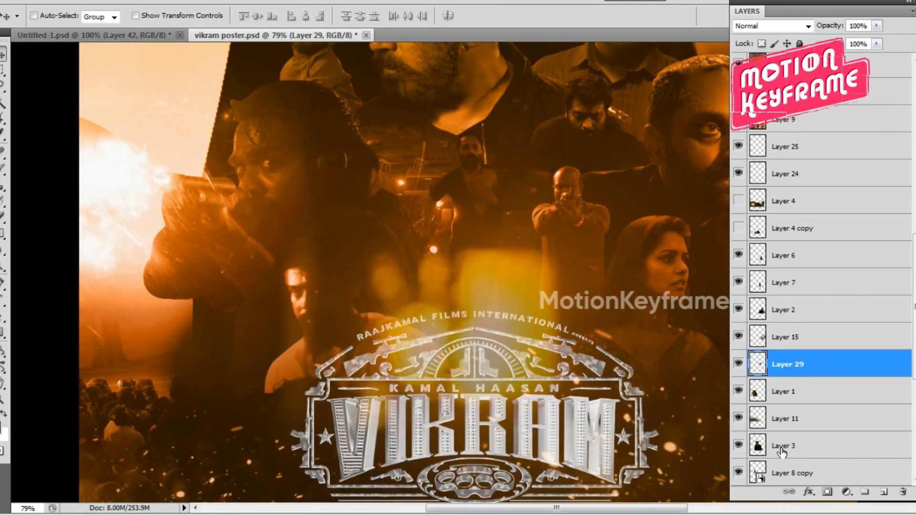
Step: Drag the Red Giant Movies logo (Layer 18 copy 2) to the top-left and the RKFI logo to the top-right
{"action": "right_click", "coordinate": [286, 372]}
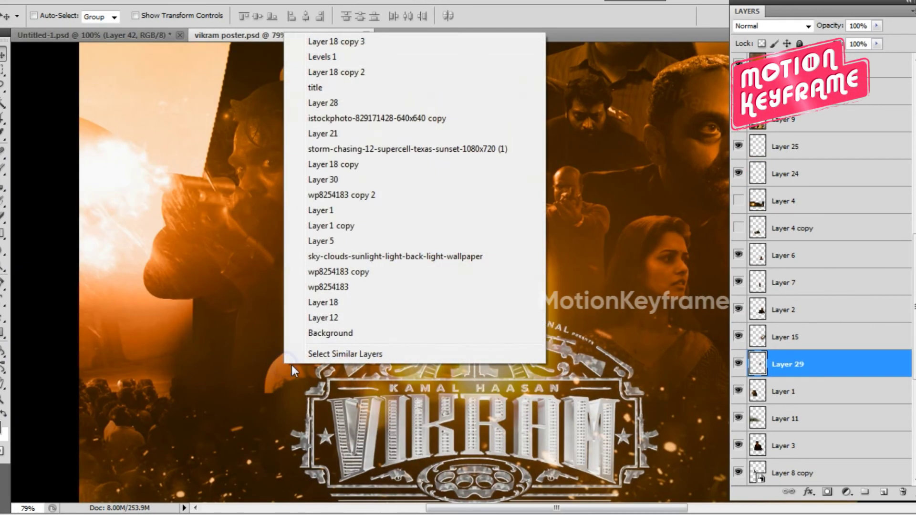
{"action": "left_click", "coordinate": [332, 71]}
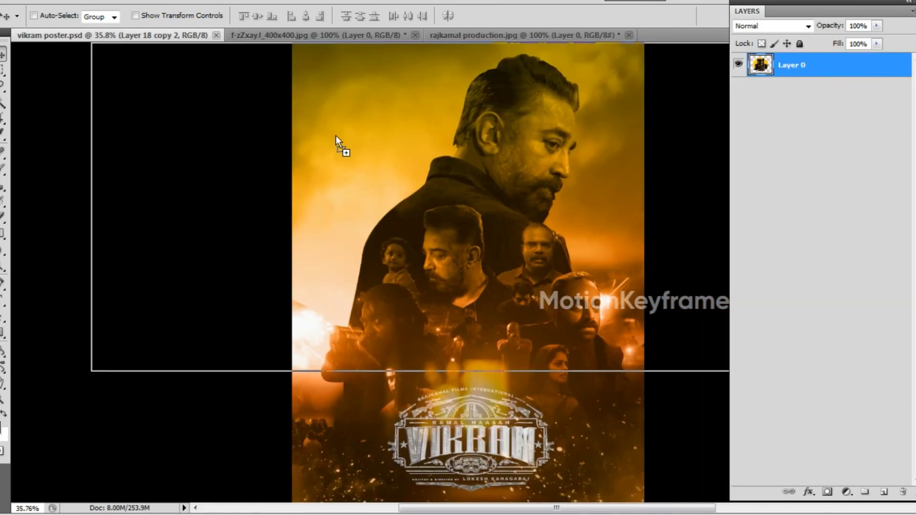
{"action": "left_click_drag", "start_coordinate": [336, 136], "coordinate": [468, 272]}
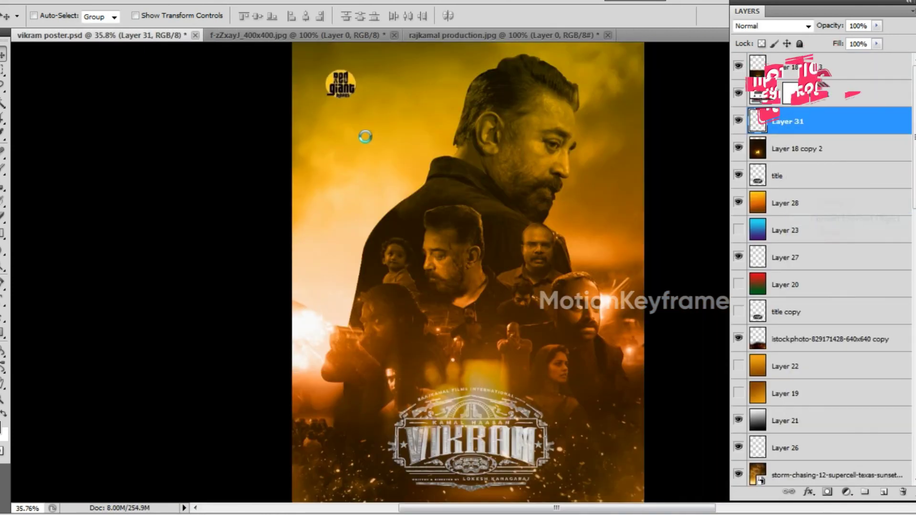
{"action": "scroll", "coordinate": [364, 135], "scroll_direction": "up", "scroll_amount": 1}
{"action": "key", "text": "ctrl+t"}
{"action": "key", "text": "shift+Tab"}
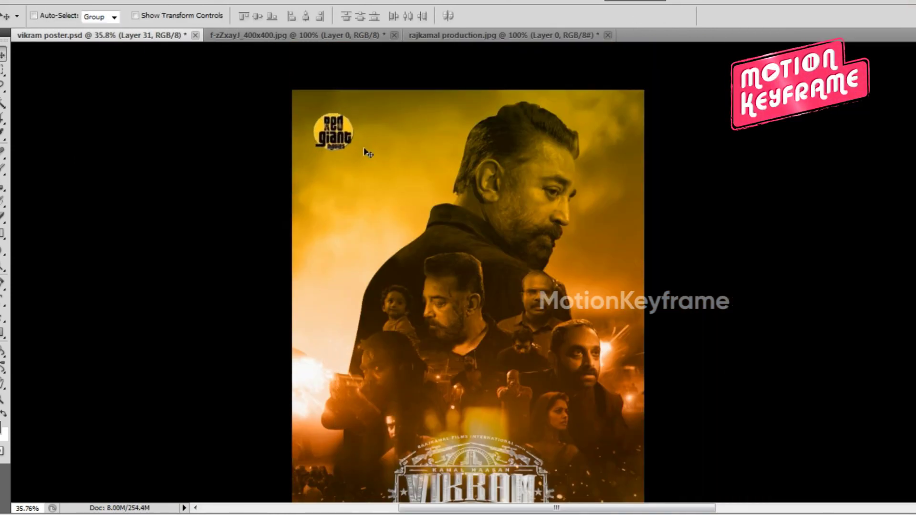
{"action": "left_click", "coordinate": [501, 35]}
{"action": "left_click_drag", "start_coordinate": [458, 258], "coordinate": [587, 161]}
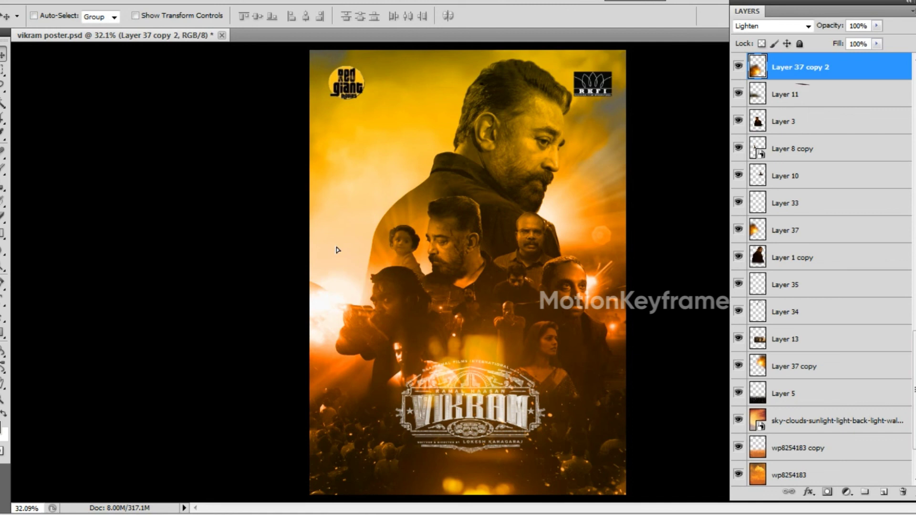
Step: Rotate the Layer 37 copy 2 flare to about 37° and scale it to about 30% at the centre
{"action": "key", "text": "ctrl+t"}
{"action": "mouse_move", "coordinate": [574, 307]}
{"action": "left_mouse_down"}
{"action": "mouse_move", "coordinate": [584, 378]}
{"action": "mouse_move", "coordinate": [492, 350]}
{"action": "left_mouse_up"}
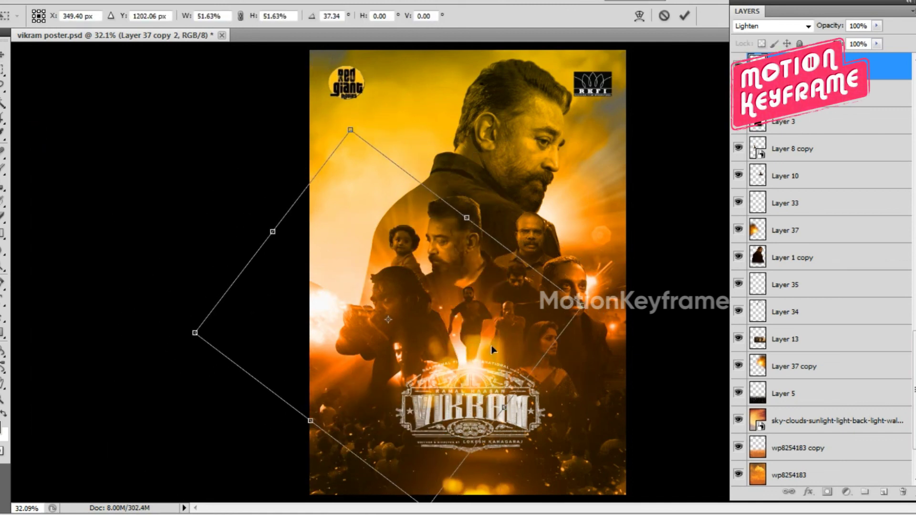
{"action": "left_click_drag", "start_coordinate": [351, 130], "coordinate": [407, 195]}
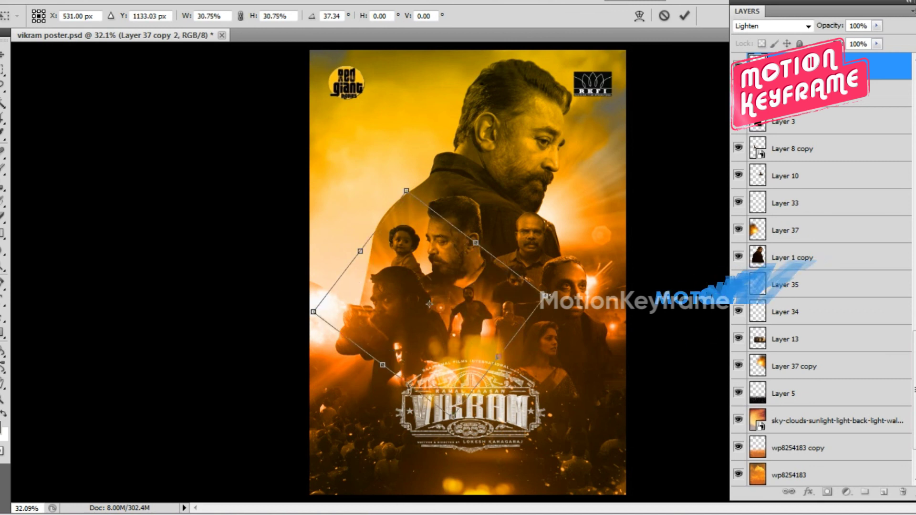
{"action": "key", "text": "Return"}
Step: Zoom to view the poster and select Layer 18 copy 2 from the canvas
{"action": "key", "text": "ctrl+alt+0"}
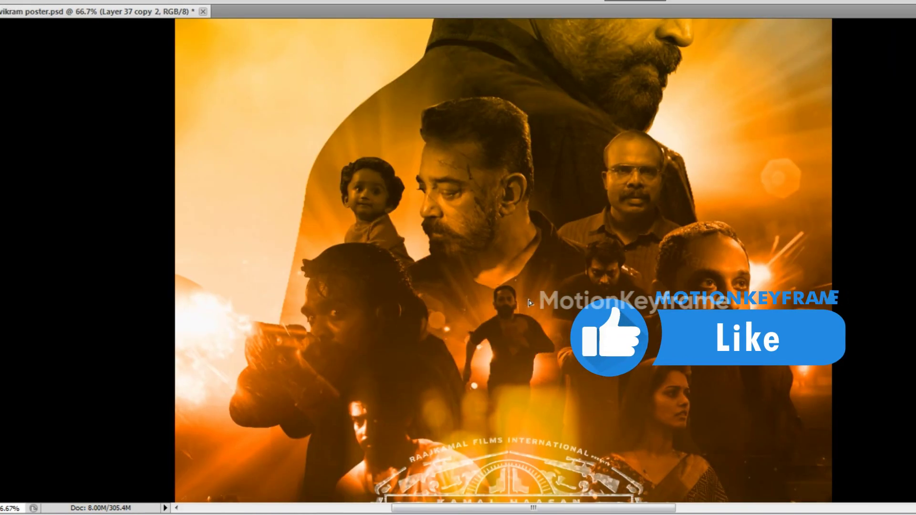
{"action": "left_click", "coordinate": [588, 242], "text": "ctrl+alt"}
{"action": "right_click", "coordinate": [583, 225]}
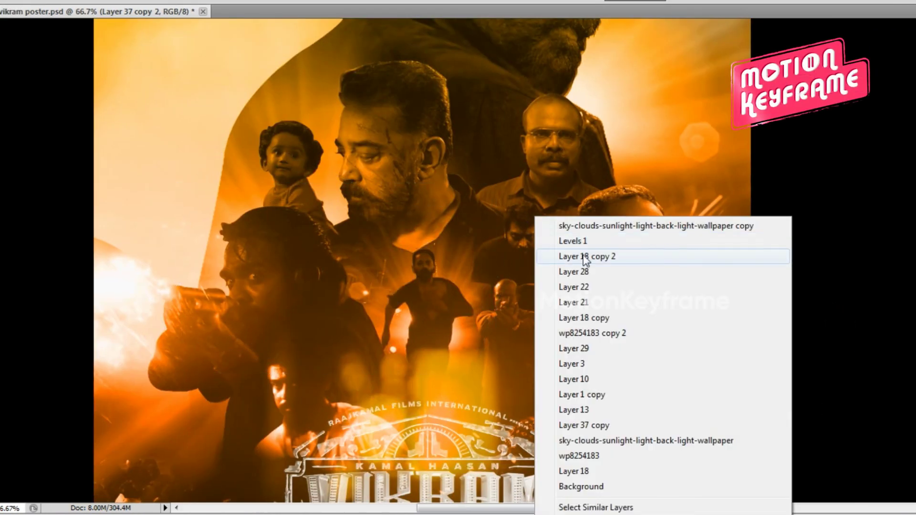
{"action": "left_click", "coordinate": [572, 256]}
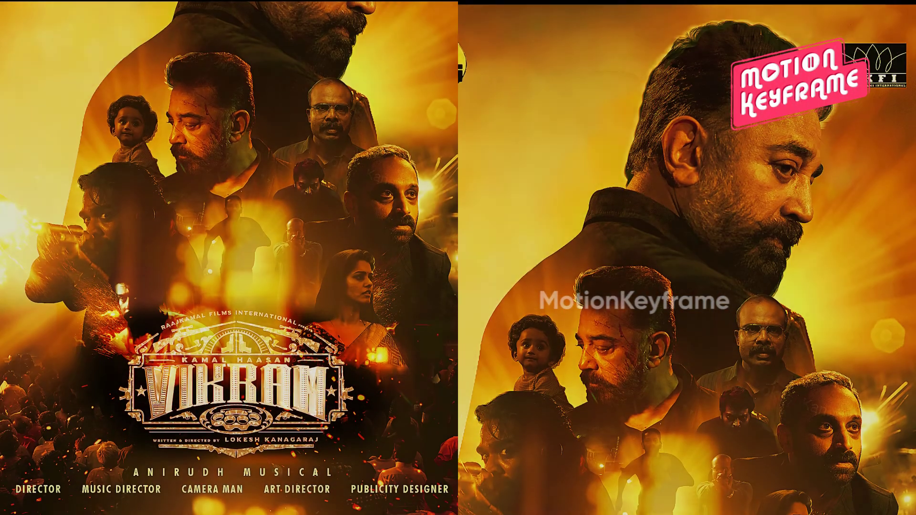